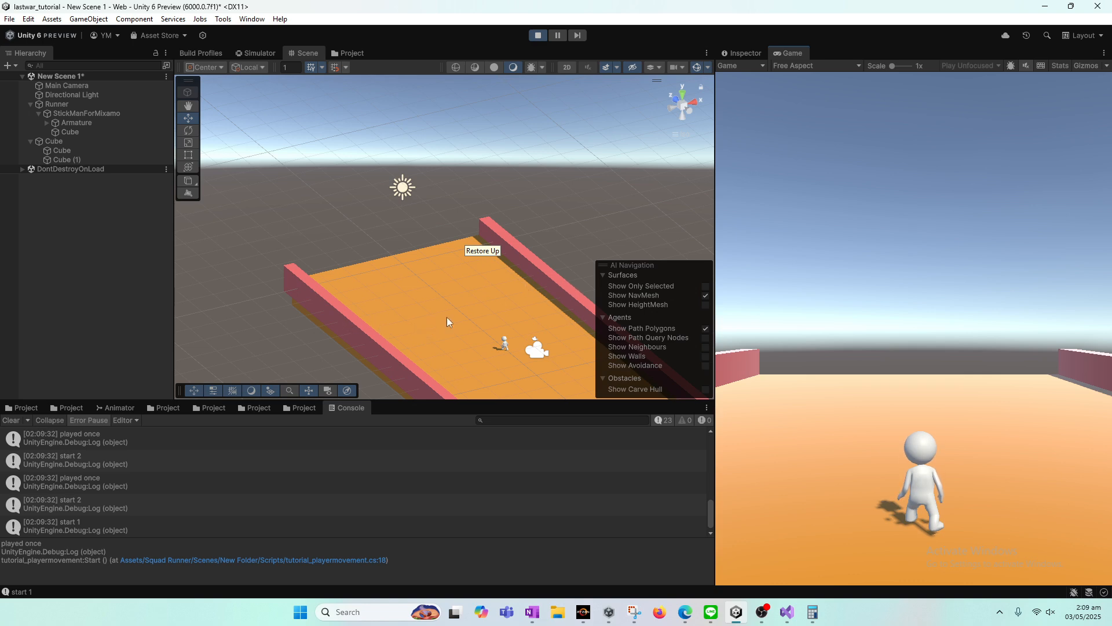
Steer the runner sideways in the running game, clear the console log, and glance at the OneNote notes before returning to the game.
key("d")
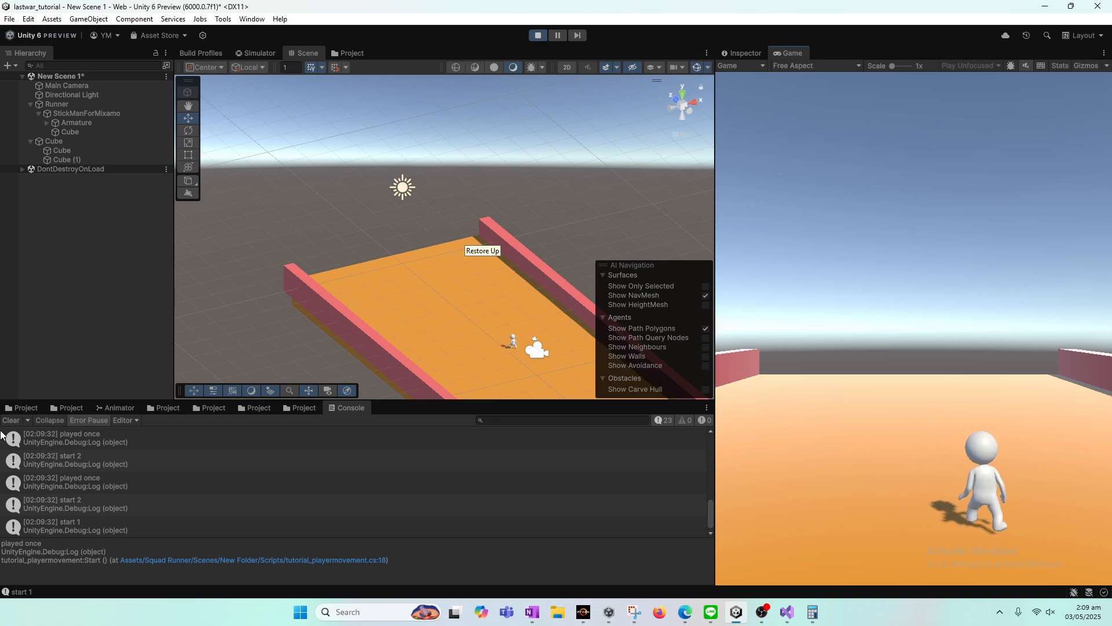
left_click(11, 420)
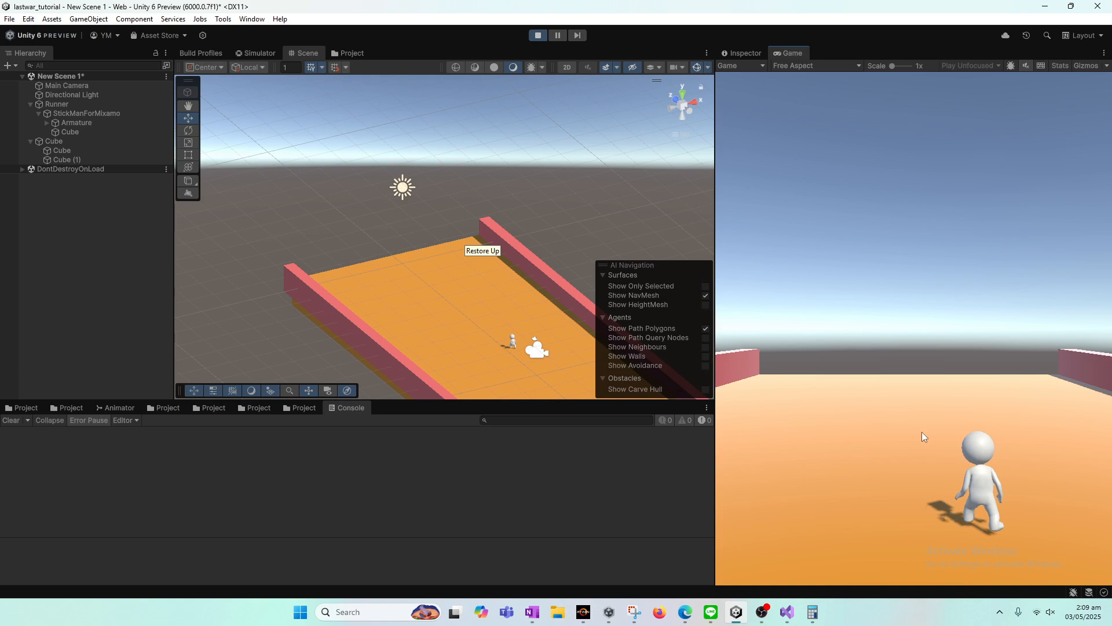
left_click(533, 611)
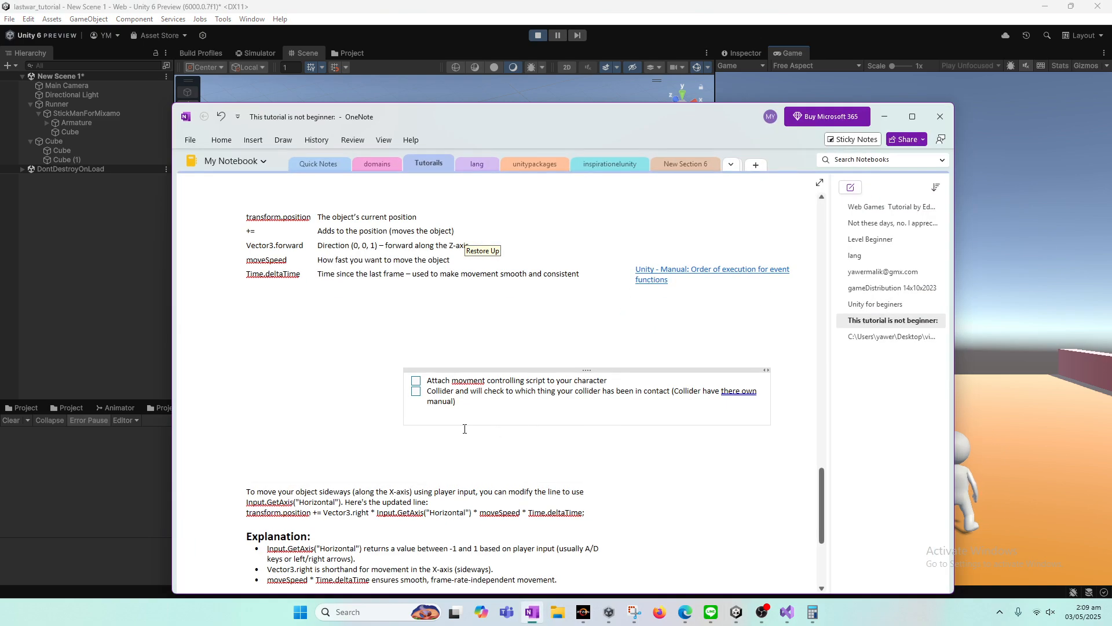
left_click(538, 612)
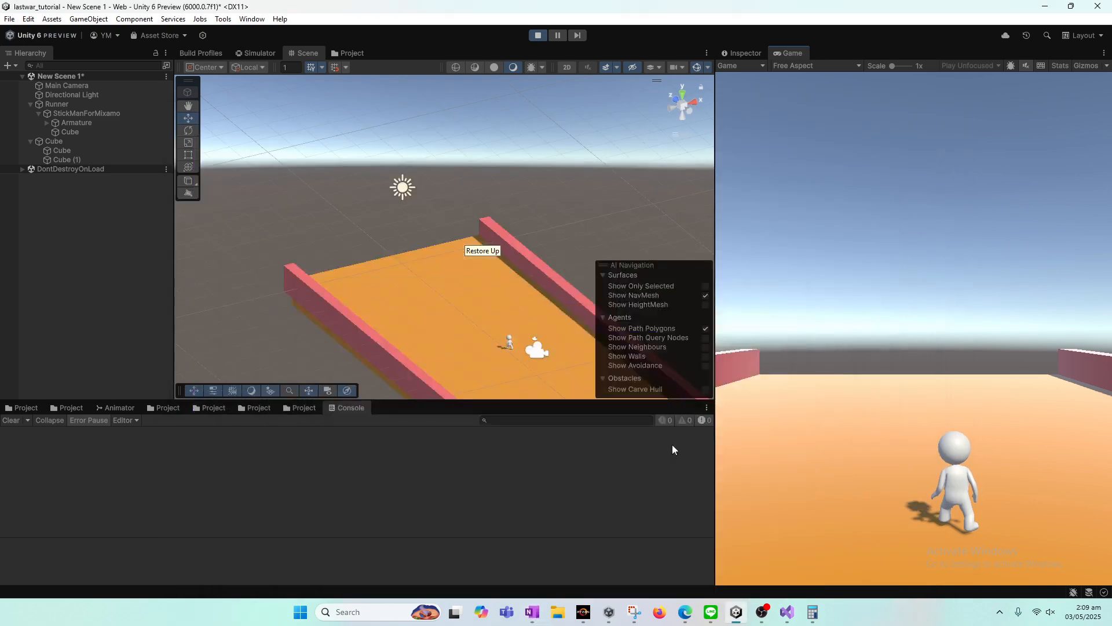
Steer the runner sideways into the side wall to test the overlap detection, and stop play mode.
key("d")
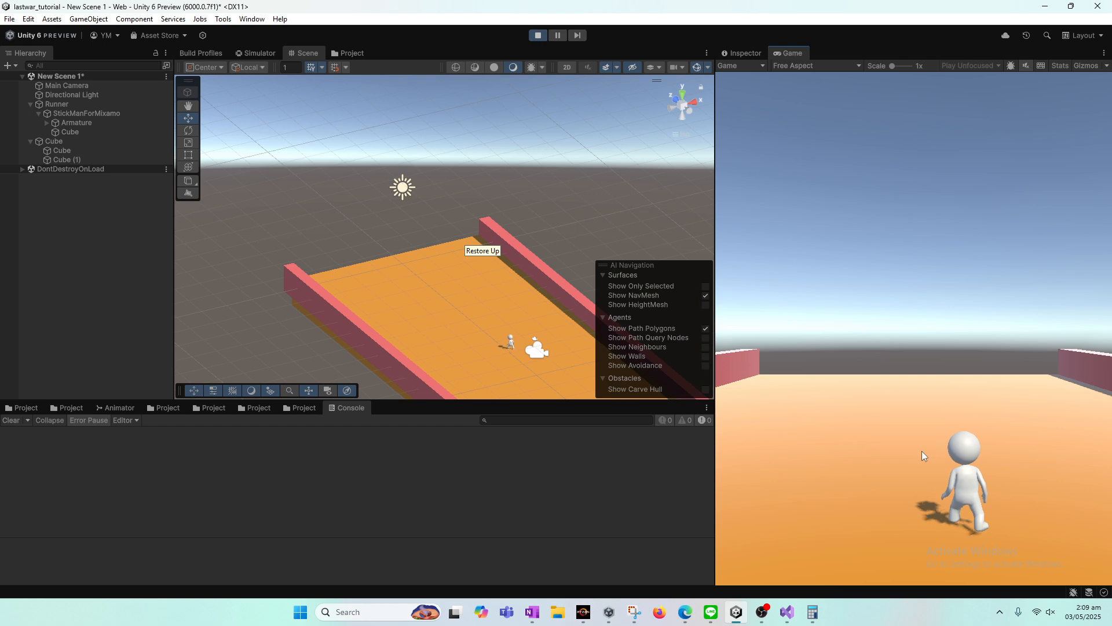
left_click_drag(863, 443, 902, 443)
left_click_drag(985, 446, 1069, 460)
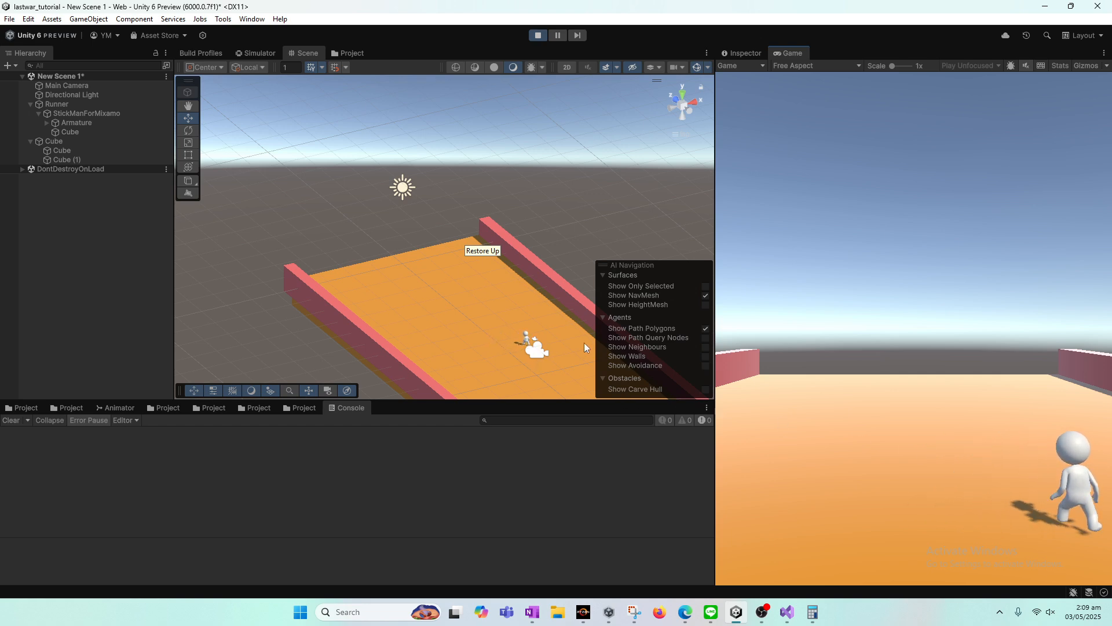
key("d")
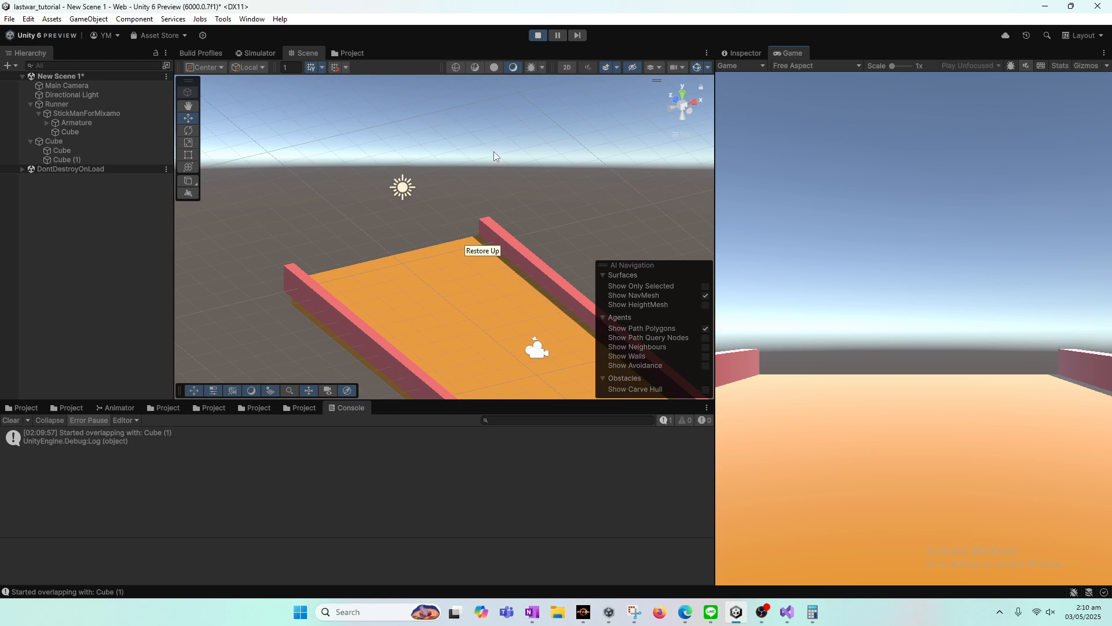
left_click(537, 36)
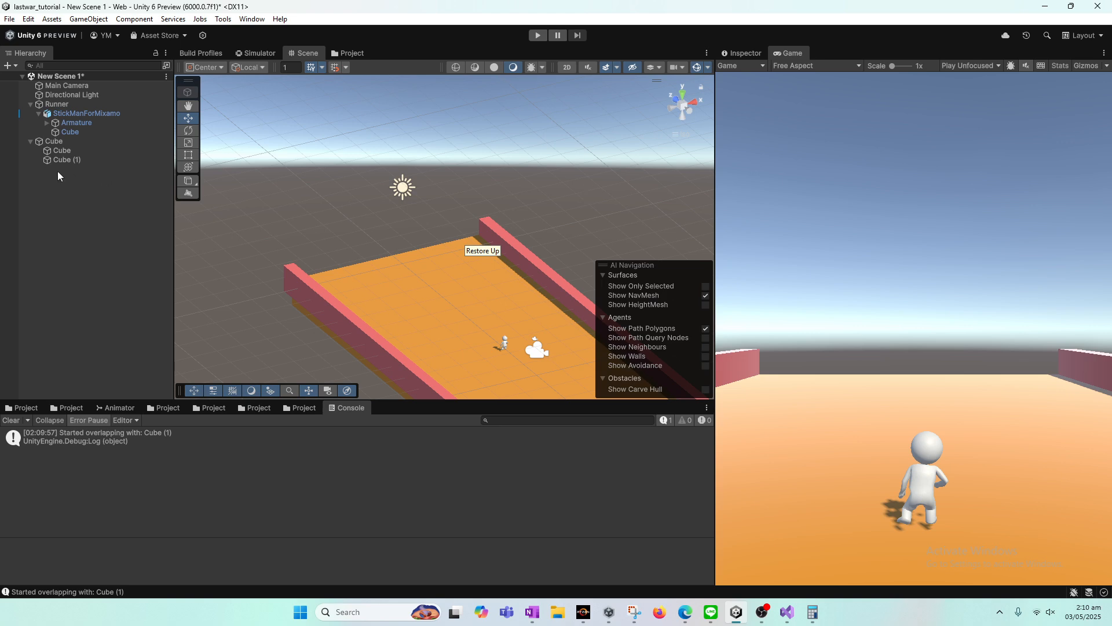
Deactivate the parent Cube object that holds the orange track and its two side walls.
right_click(57, 142)
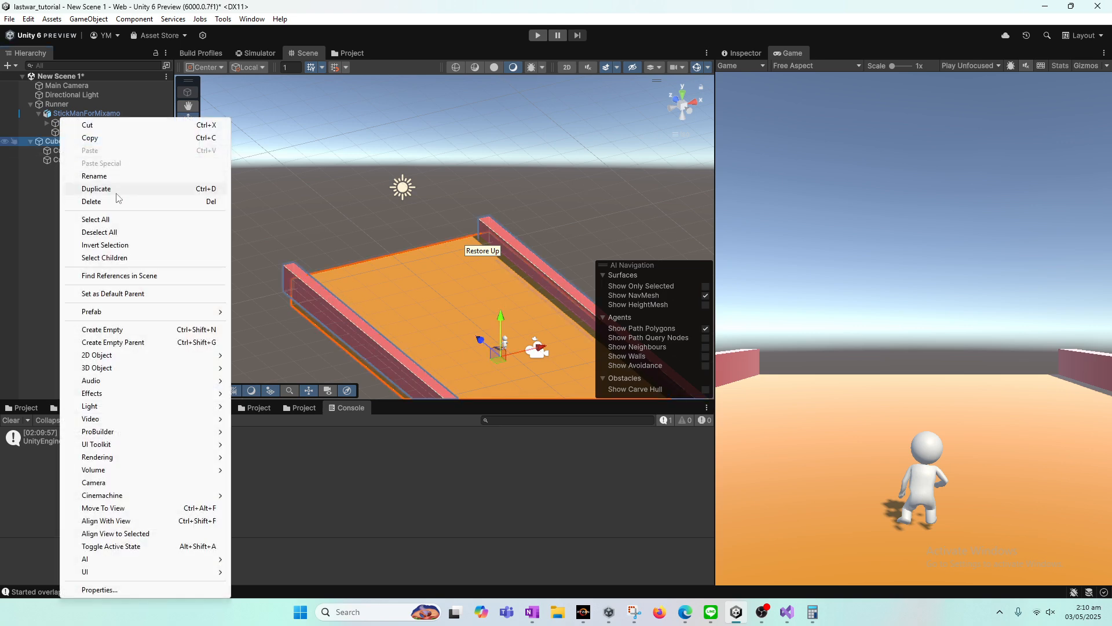
left_click(745, 55)
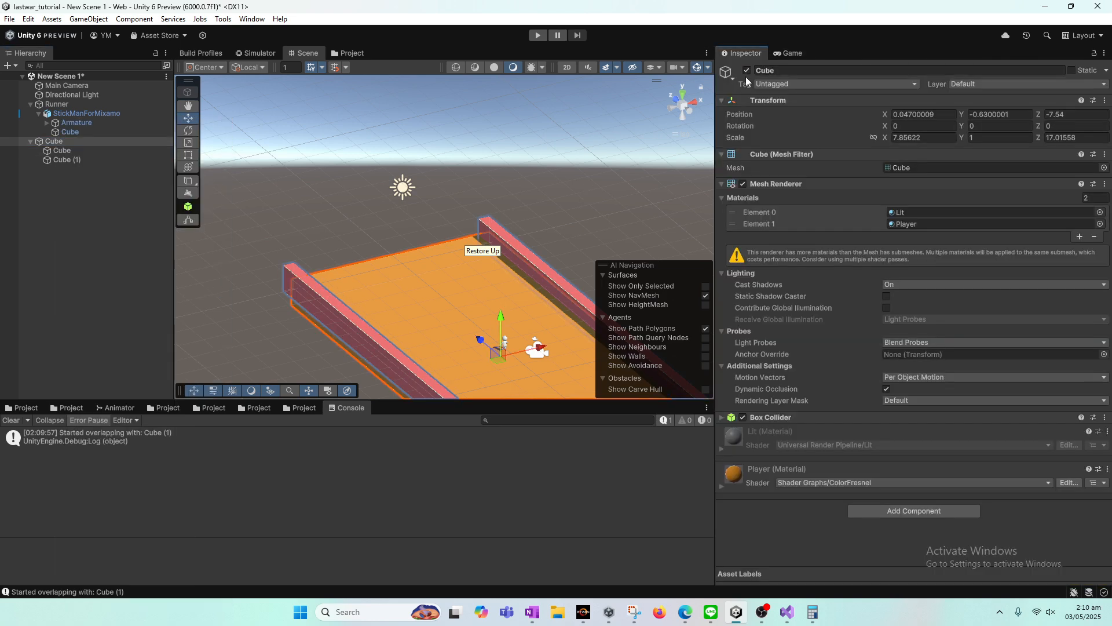
left_click(747, 70)
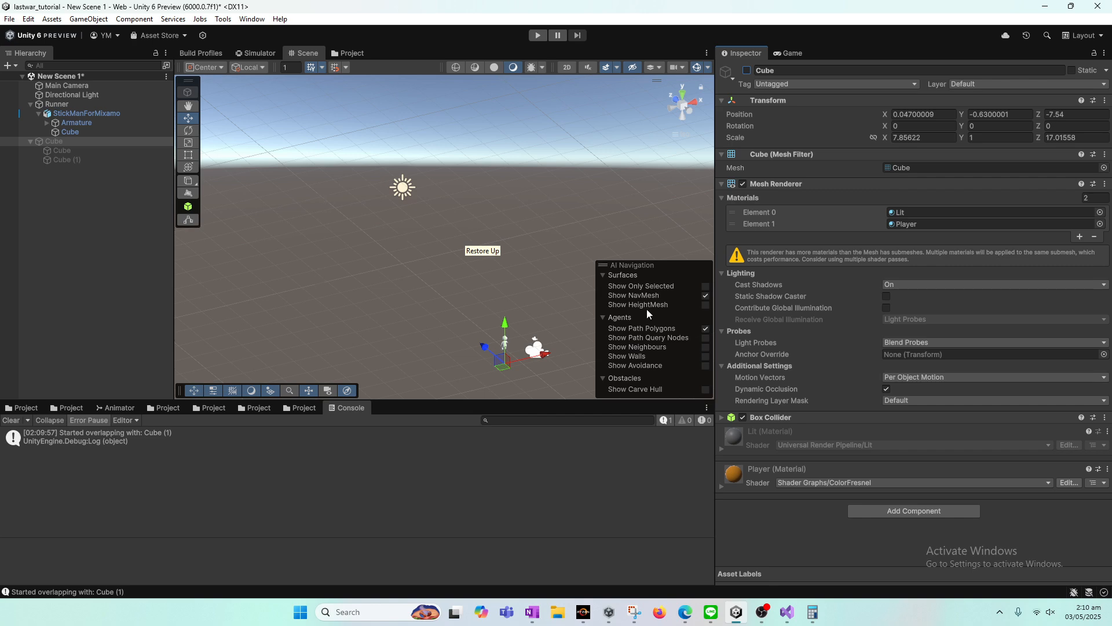
Create a new 3D cube at the root level of the scene and frame it in the view.
right_click(55, 186)
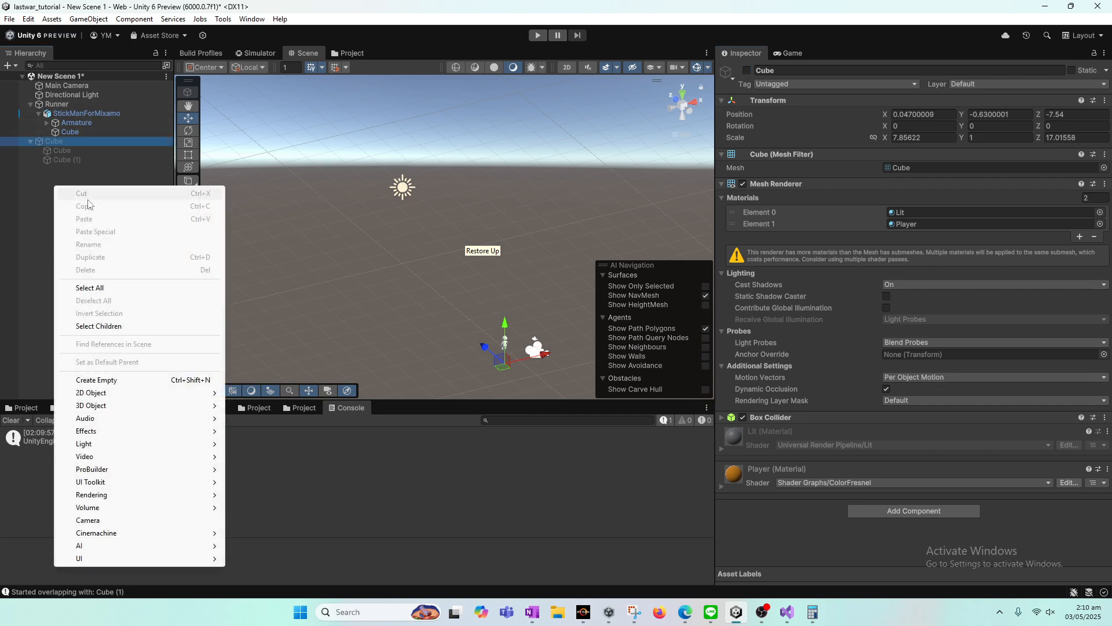
mouse_move(116, 406)
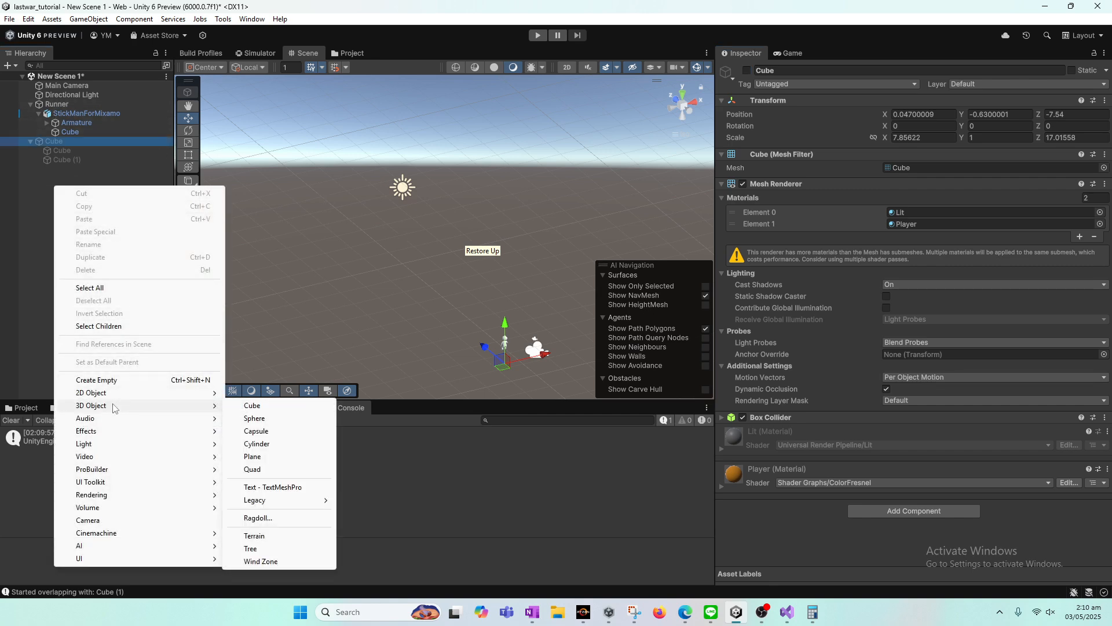
left_click(264, 409)
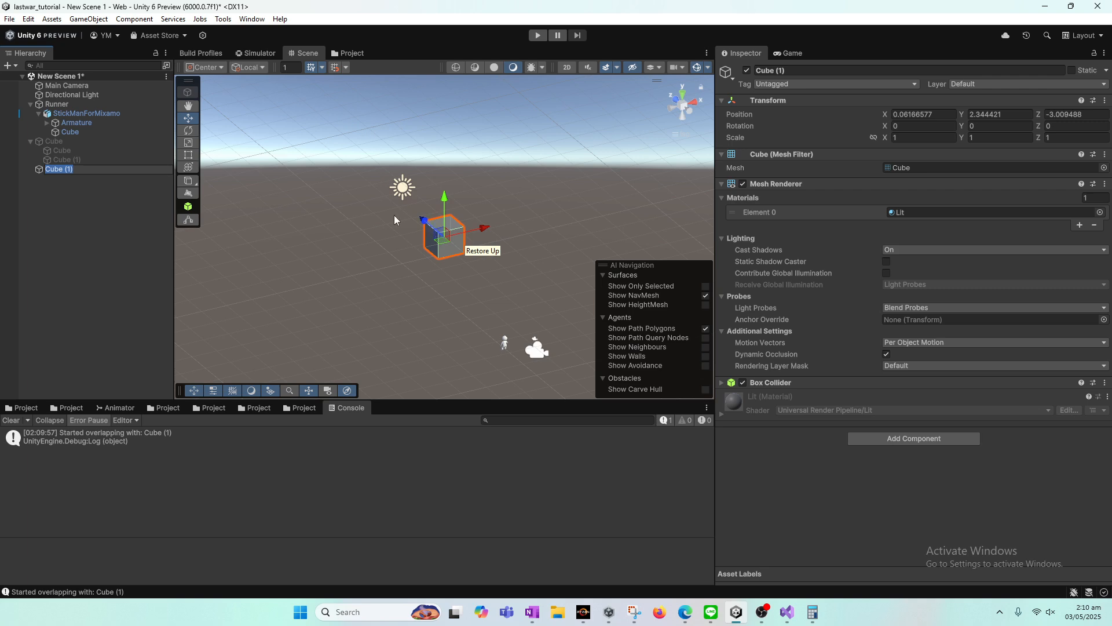
double_click(55, 169)
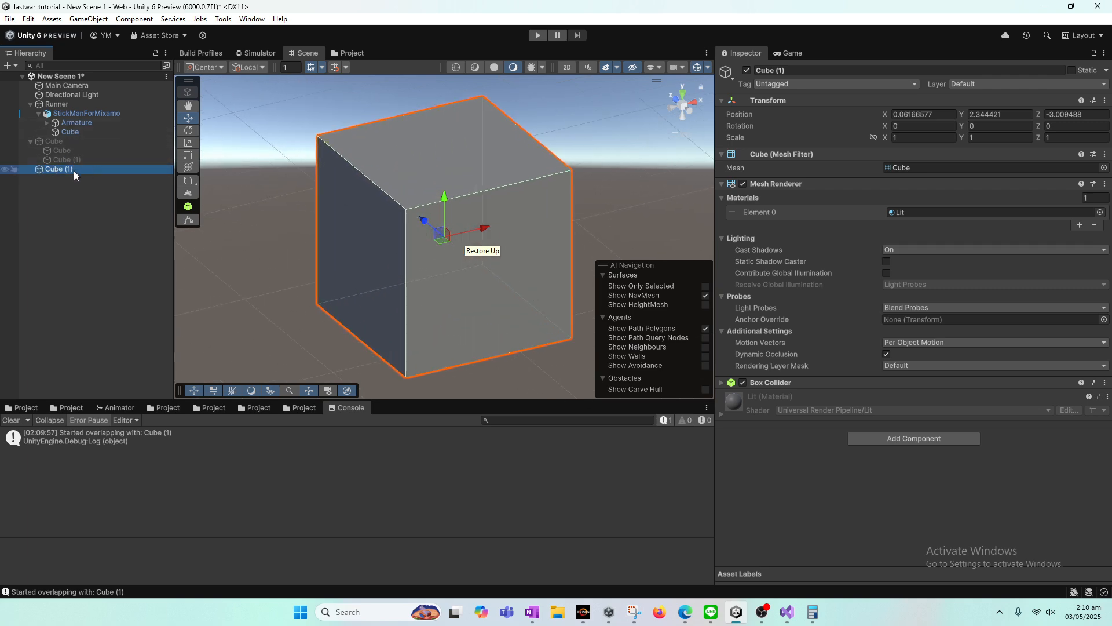
Parent the new cube to the Cube mesh inside StickManForMixamo and set its position to 0, 0, 0.
mouse_move(78, 135)
left_mouse_down()
mouse_move(67, 107)
mouse_move(89, 127)
mouse_move(98, 117)
mouse_move(77, 134)
left_mouse_up()
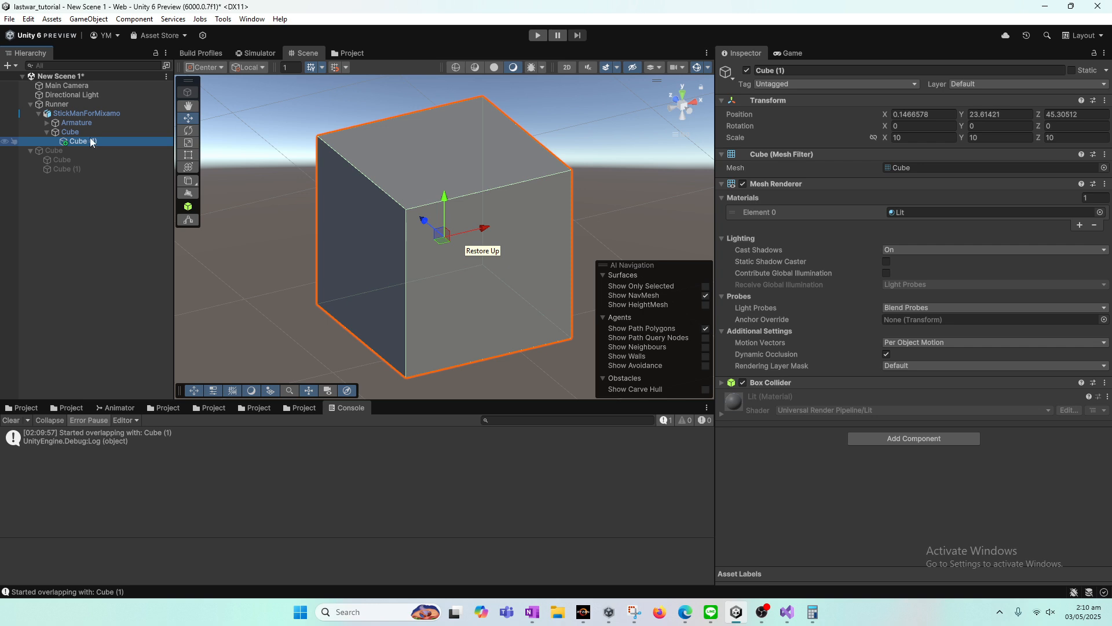
left_click(932, 118)
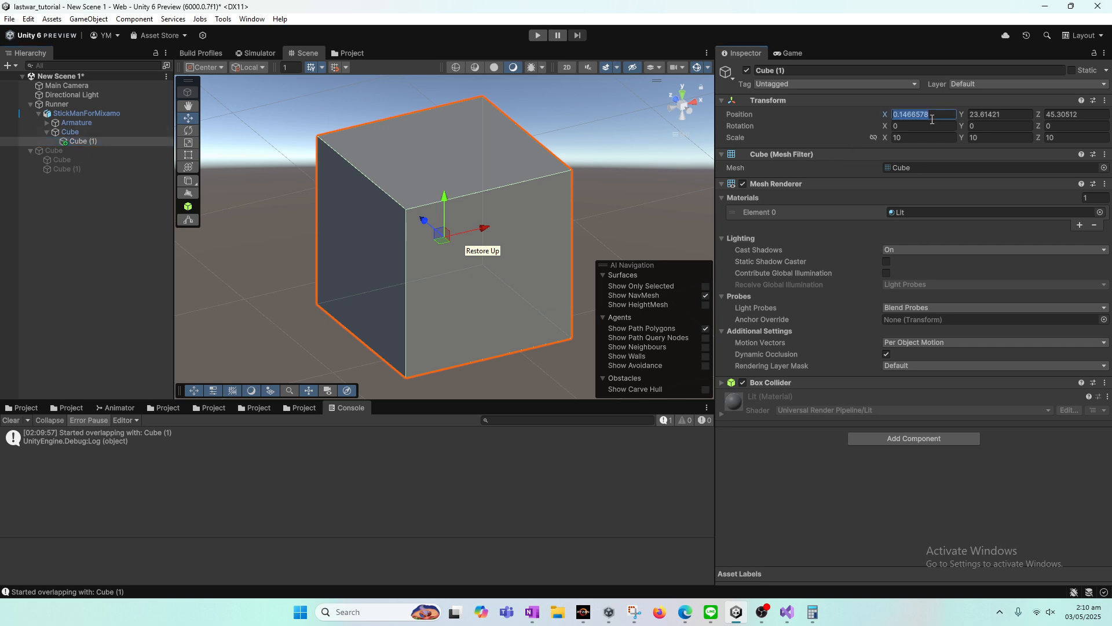
type("0")
key("Tab")
type("0")
key("Tab")
type("0")
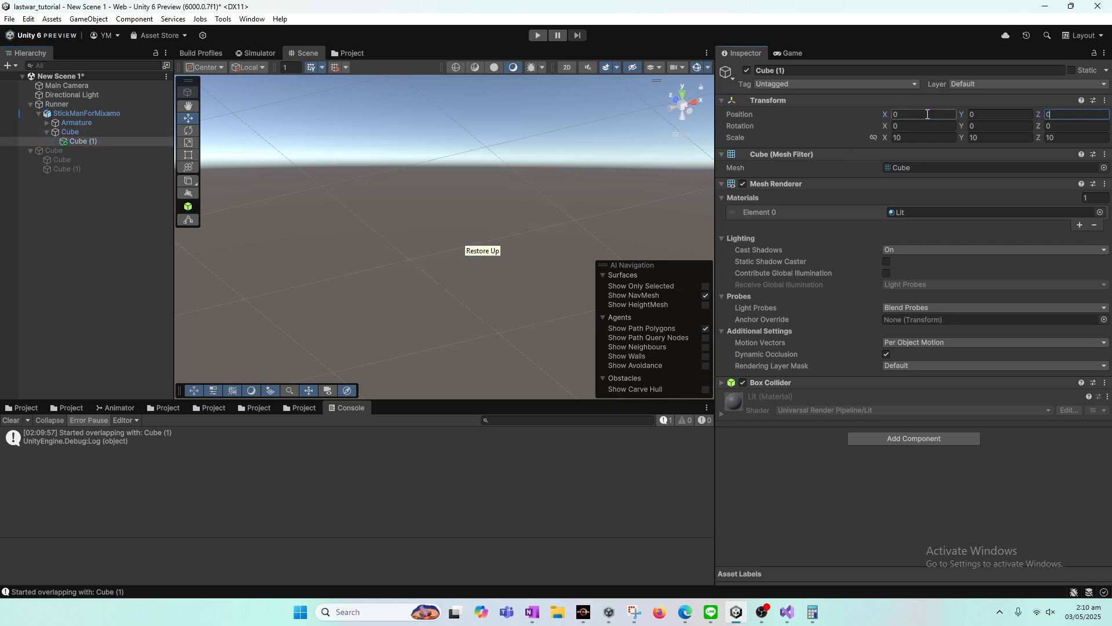
double_click(76, 142)
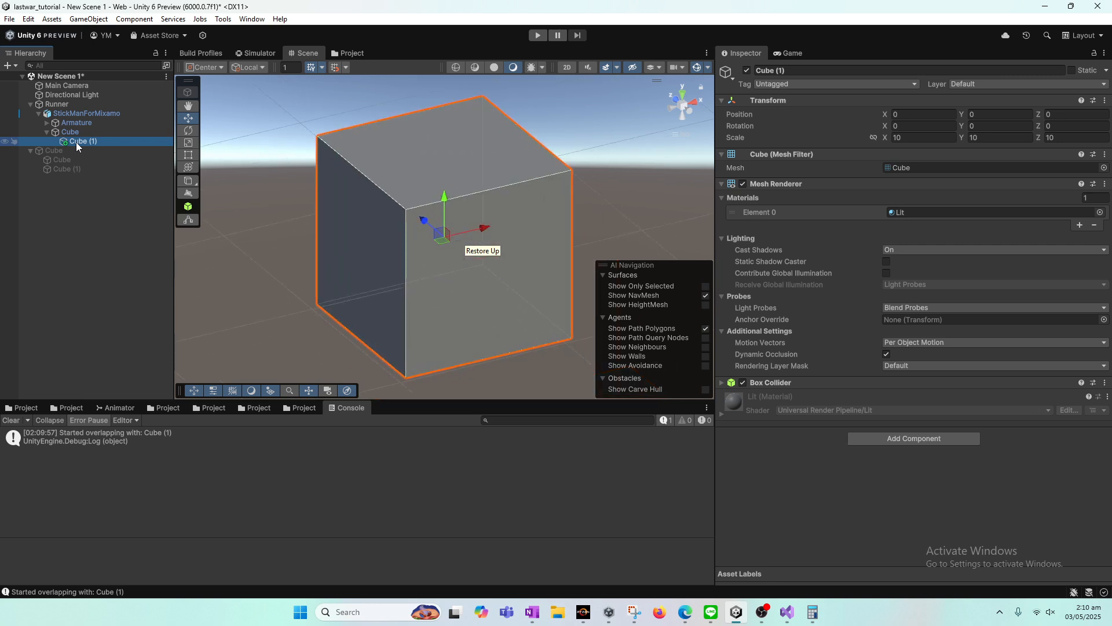
Lower the new cube to a Y position of about -4.7 below the runner and set its X scale to 40.
left_click_drag(445, 201, 578, 303)
key("r")
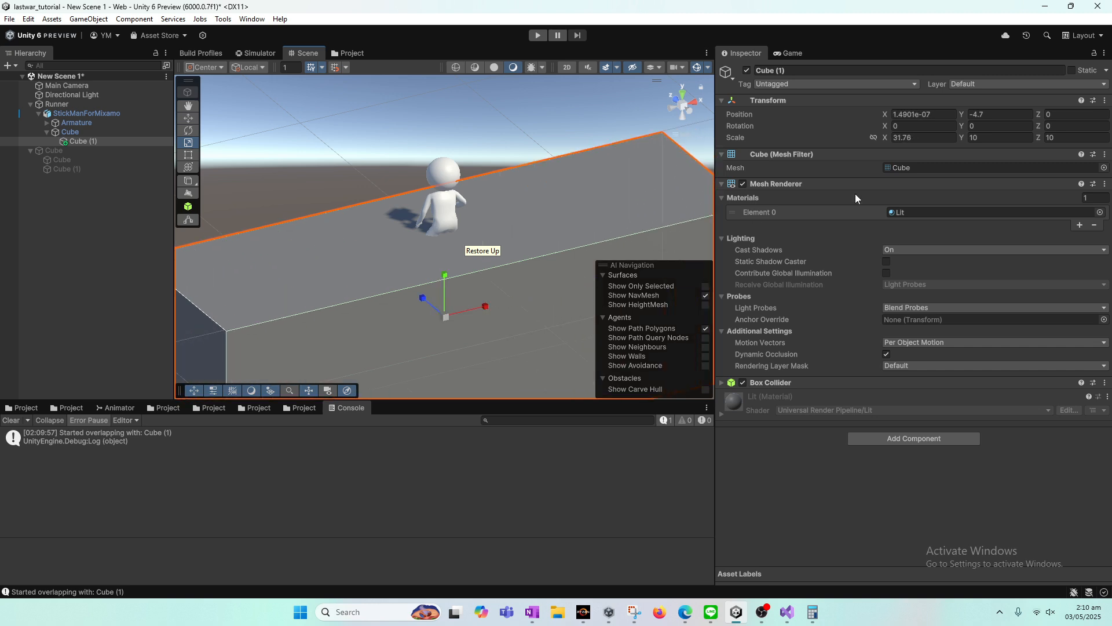
left_click(918, 137)
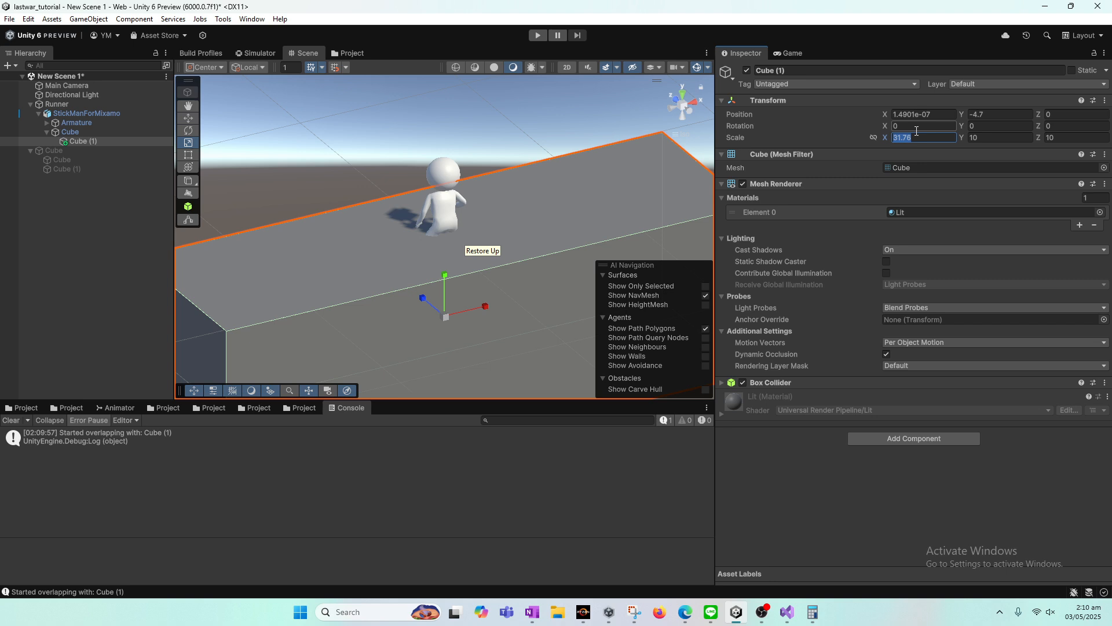
type("40")
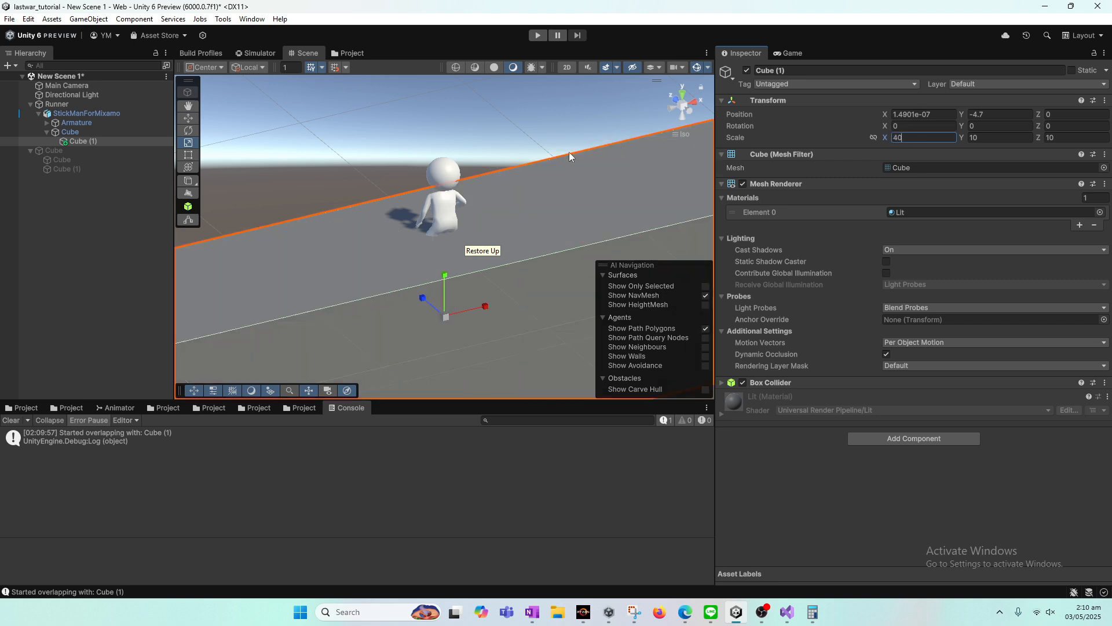
Stretch the new cube lengthwise into a long platform with a Z scale of about 300.6.
right_click_drag(568, 152, 511, 152)
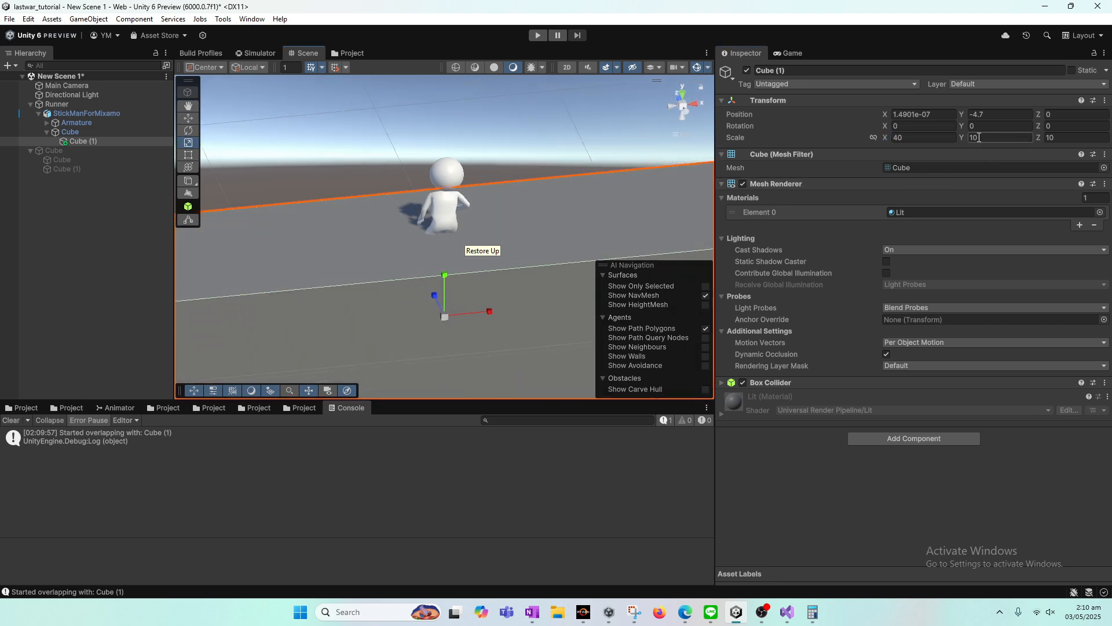
key("e")
key("r")
key("e")
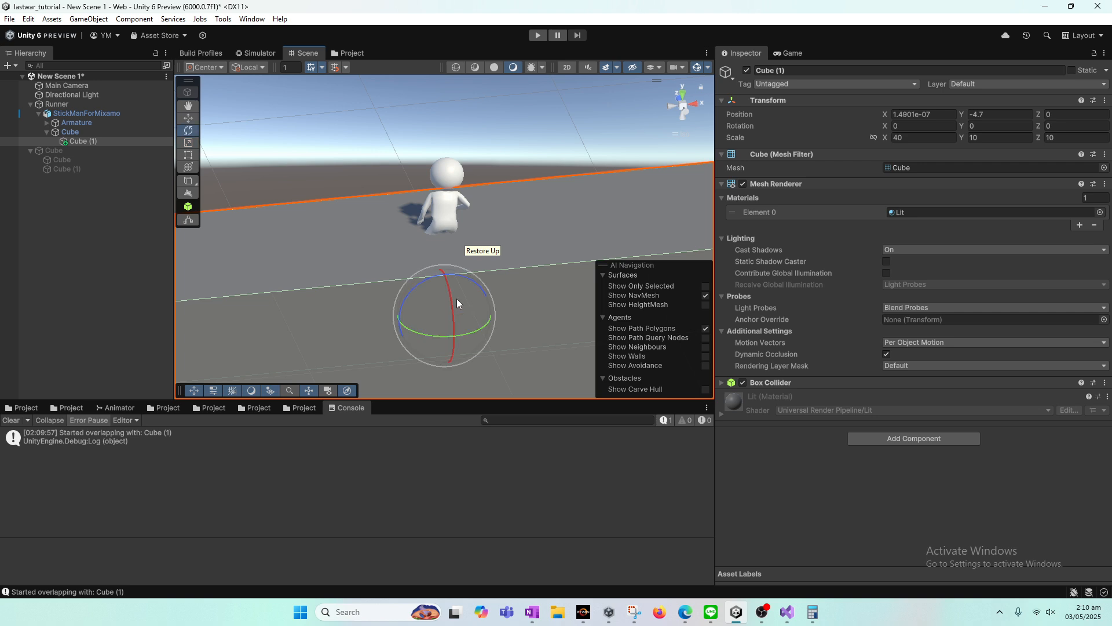
key("r")
left_click_drag(435, 296, 386, 182)
left_click_drag(438, 301, 432, 271)
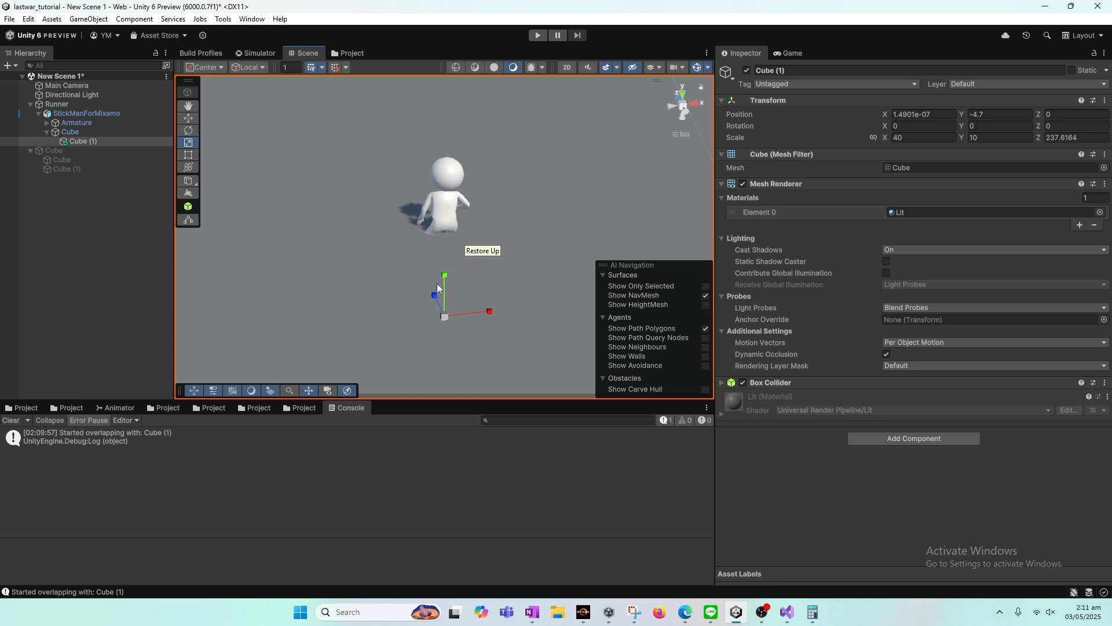
left_click(679, 97)
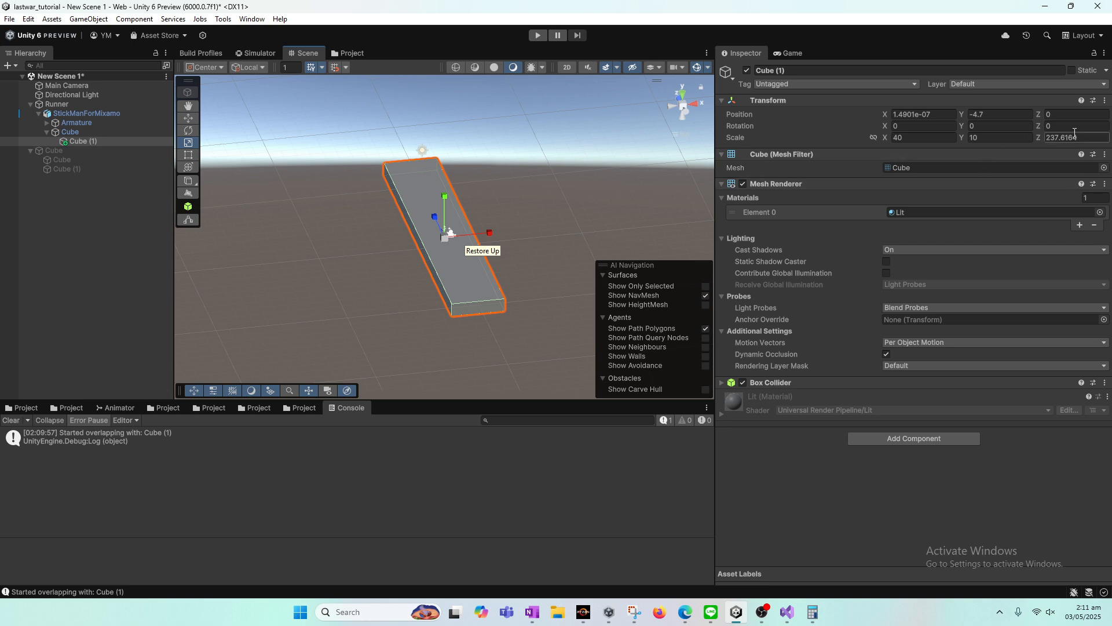
mouse_move(434, 217)
left_mouse_down()
mouse_move(444, 232)
mouse_move(435, 212)
left_mouse_up()
Lower the long platform cube beneath the runner's feet to a Y position of about -5.65.
left_click_drag(416, 262, 550, 203, "alt")
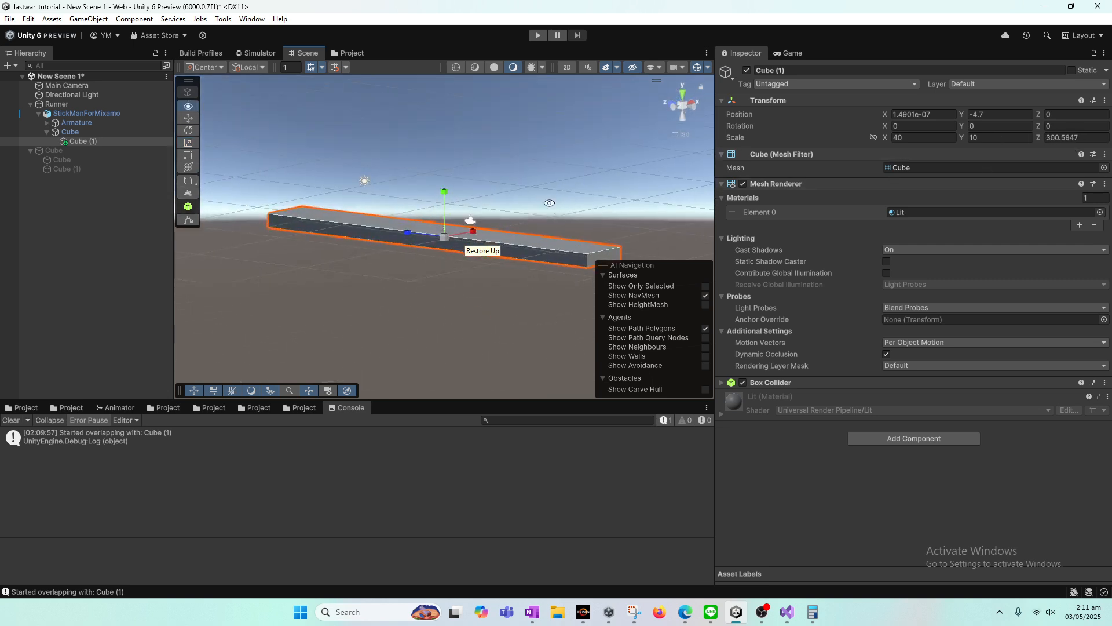
left_click(761, 611)
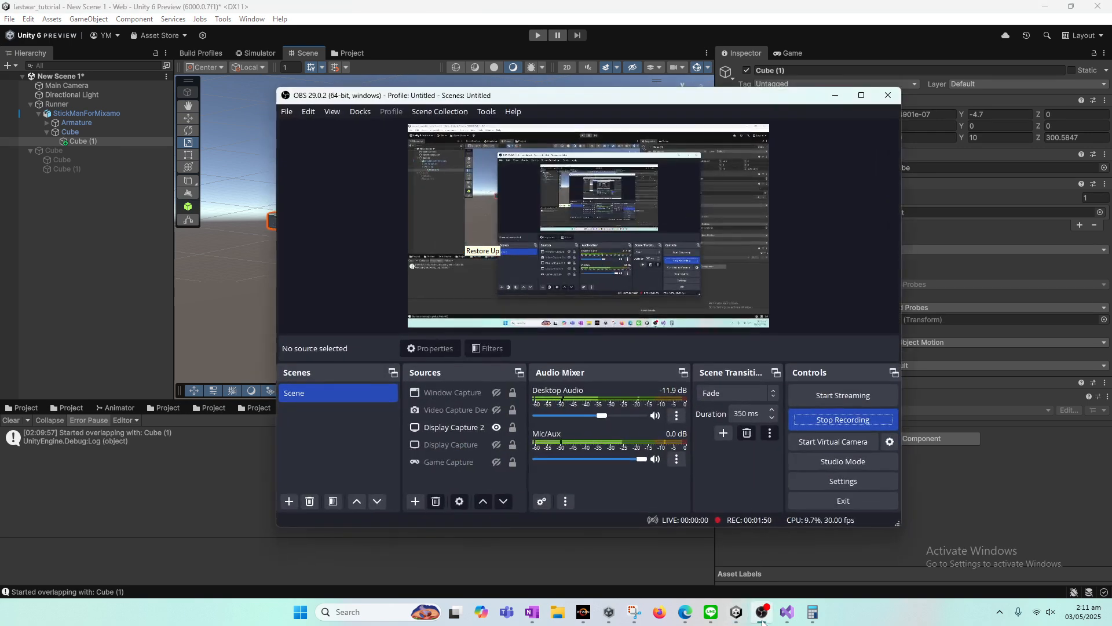
left_click(762, 611)
left_click_drag(470, 268, 537, 183, "alt")
middle_click_drag(536, 183, 553, 168)
key("w")
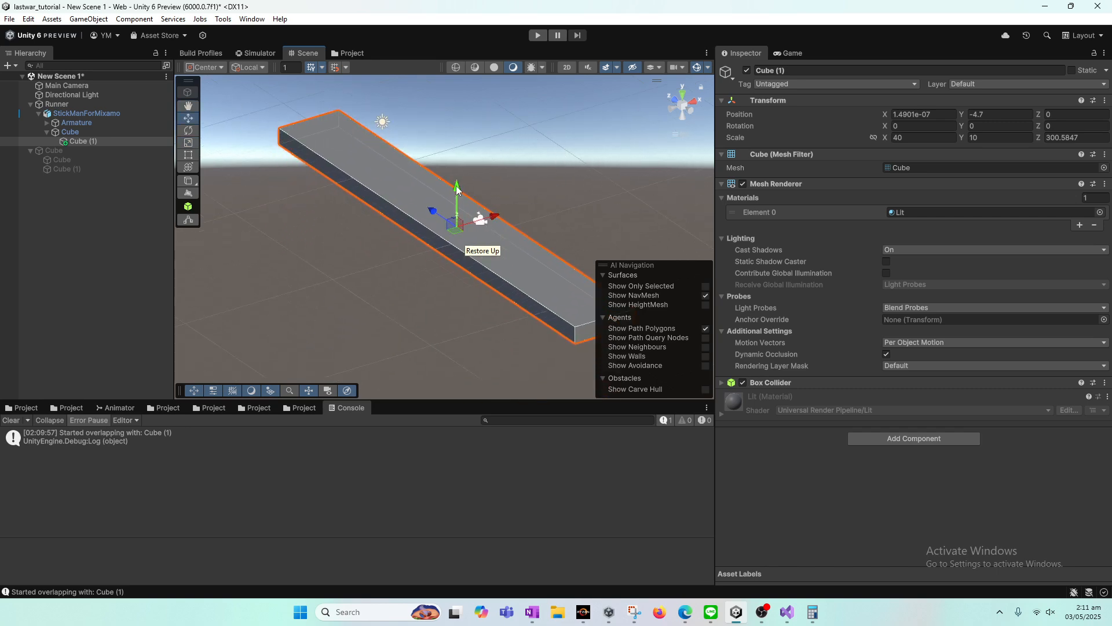
left_click_drag(456, 188, 447, 209)
left_click(86, 141)
double_click(86, 141)
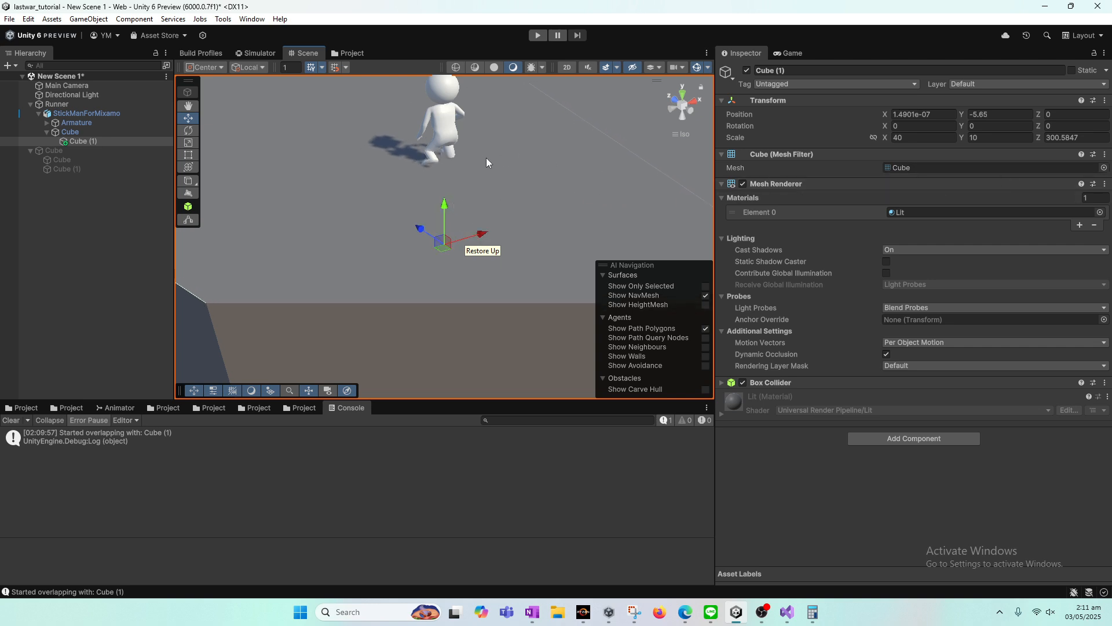
double_click(96, 139)
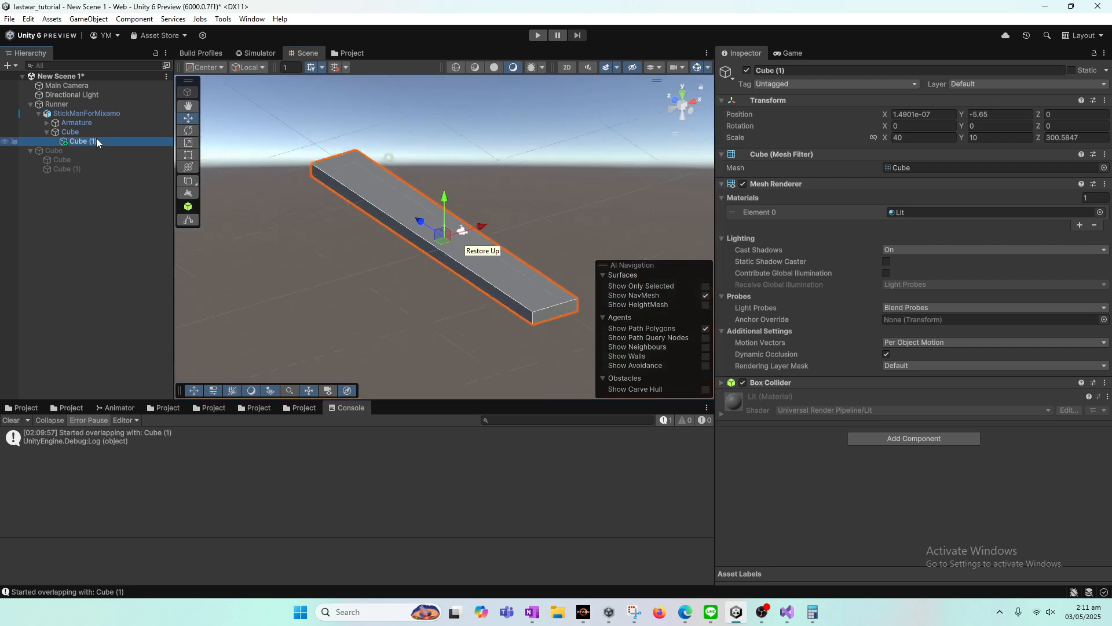
Widen the platform cube to an X scale of about 46.1.
key("e")
key("r")
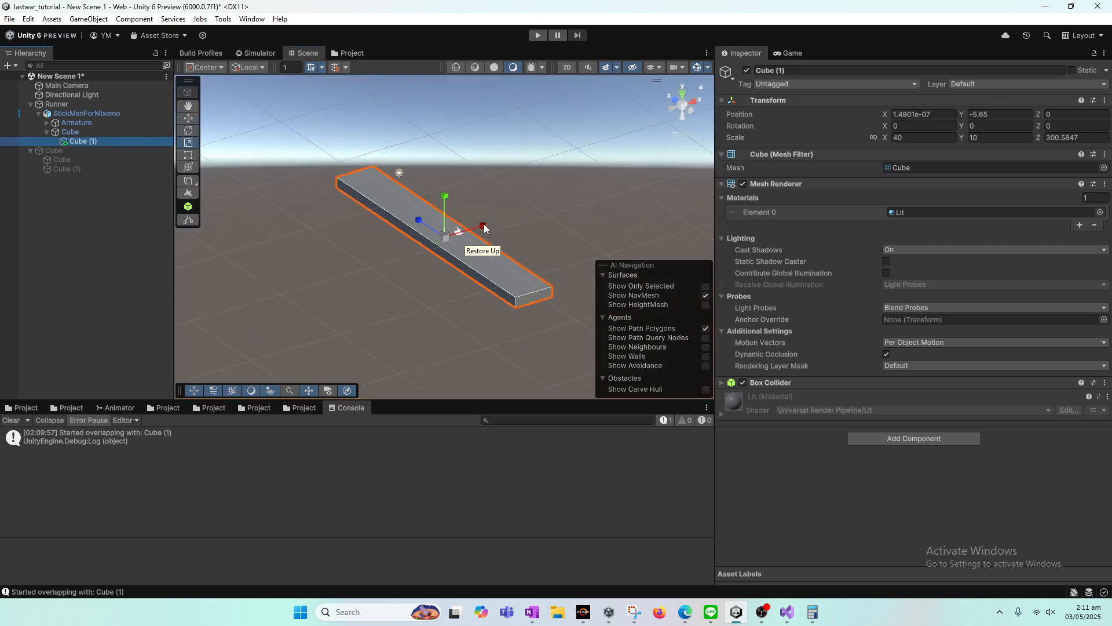
mouse_move(483, 226)
left_mouse_down()
mouse_move(515, 224)
mouse_move(491, 225)
left_mouse_up()
key("f")
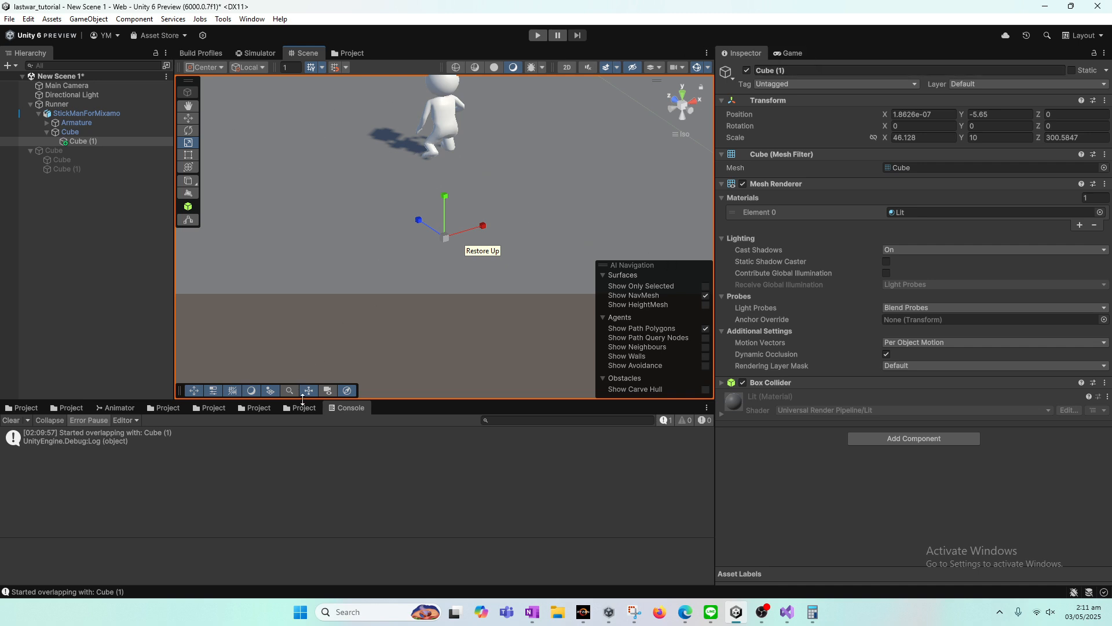
Move the long platform cube out of the runner's hierarchy to the top level of the scene.
left_click(300, 407)
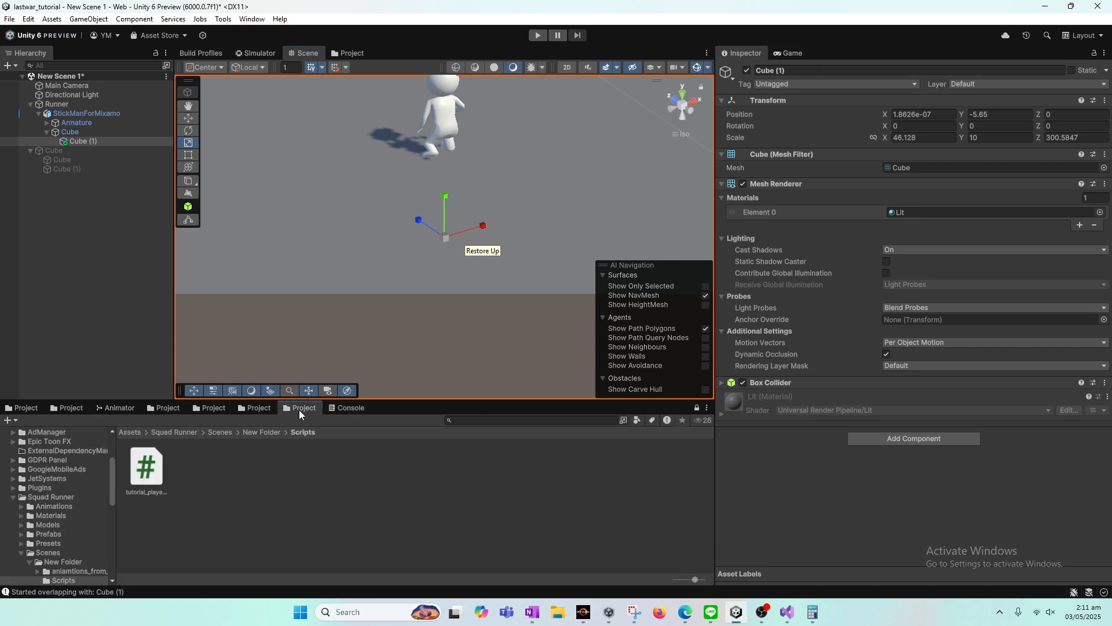
right_click(74, 134)
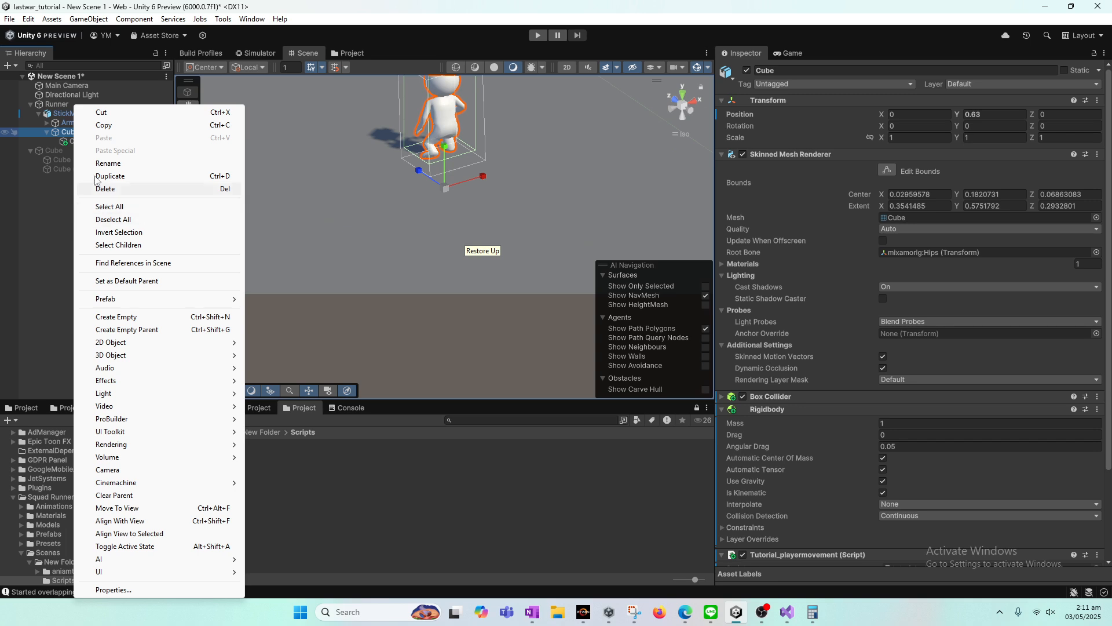
left_click(66, 140)
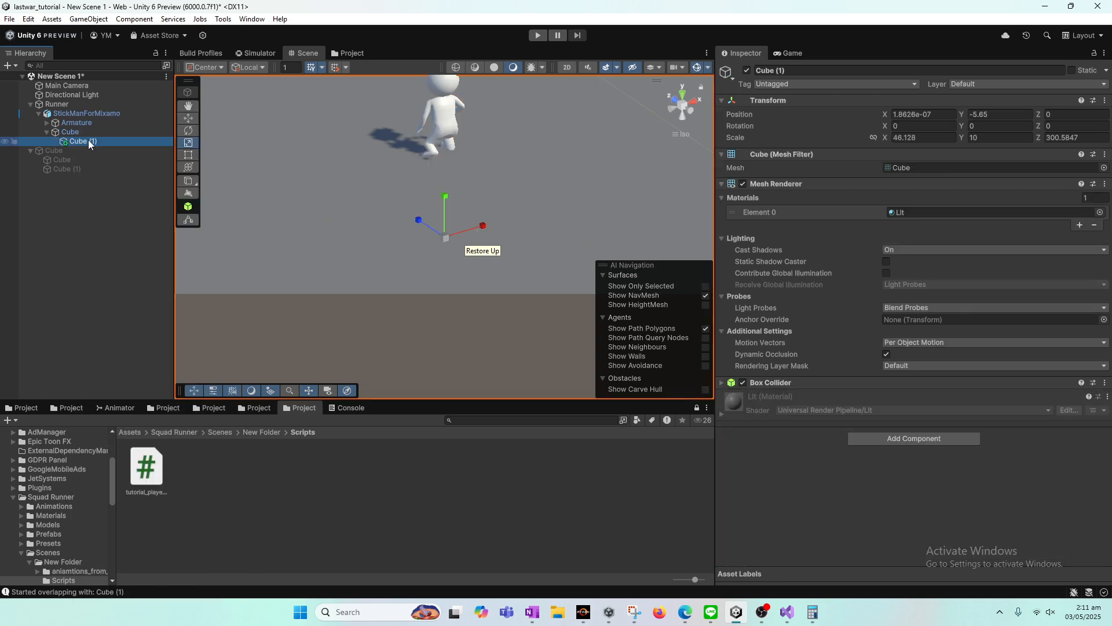
left_click_drag(88, 140, 81, 78)
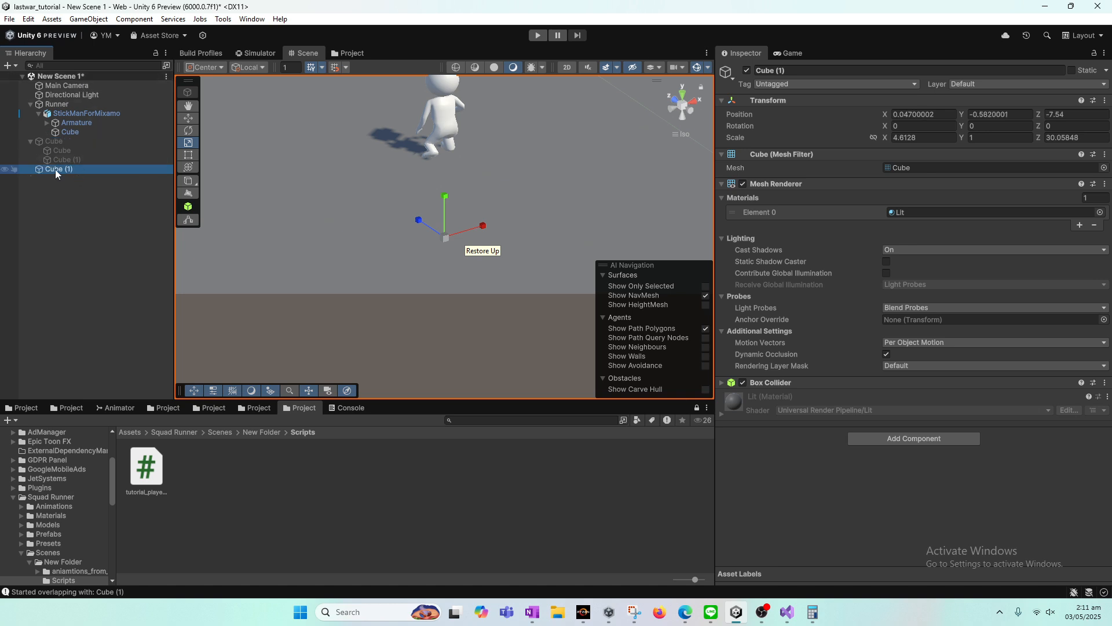
Rename the long platform cube as floor.
left_click(781, 70)
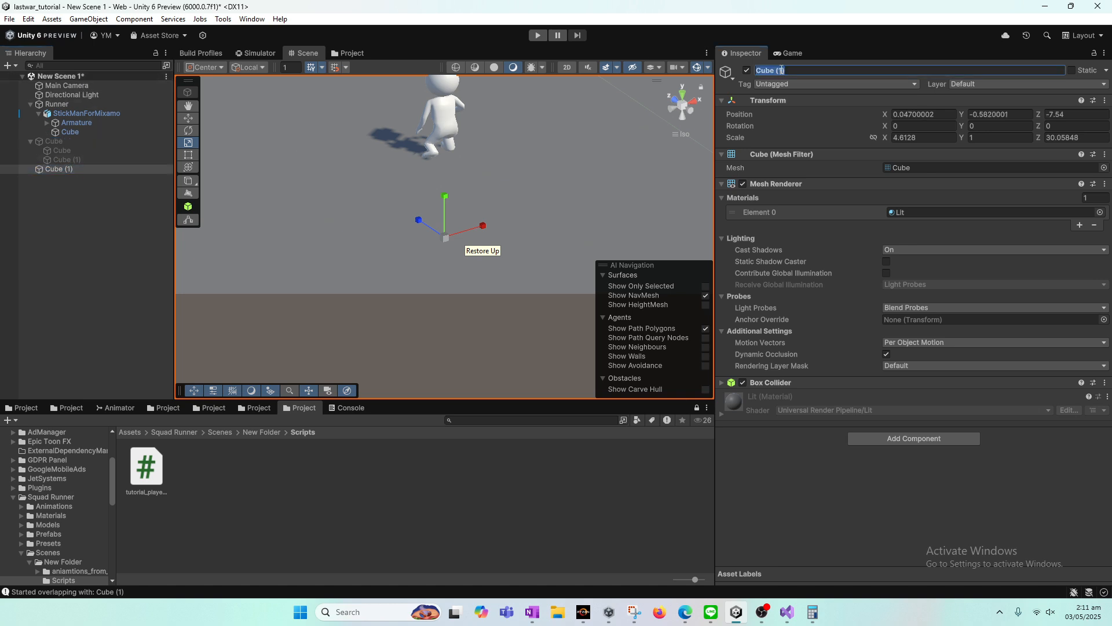
type("floor")
left_click(49, 169)
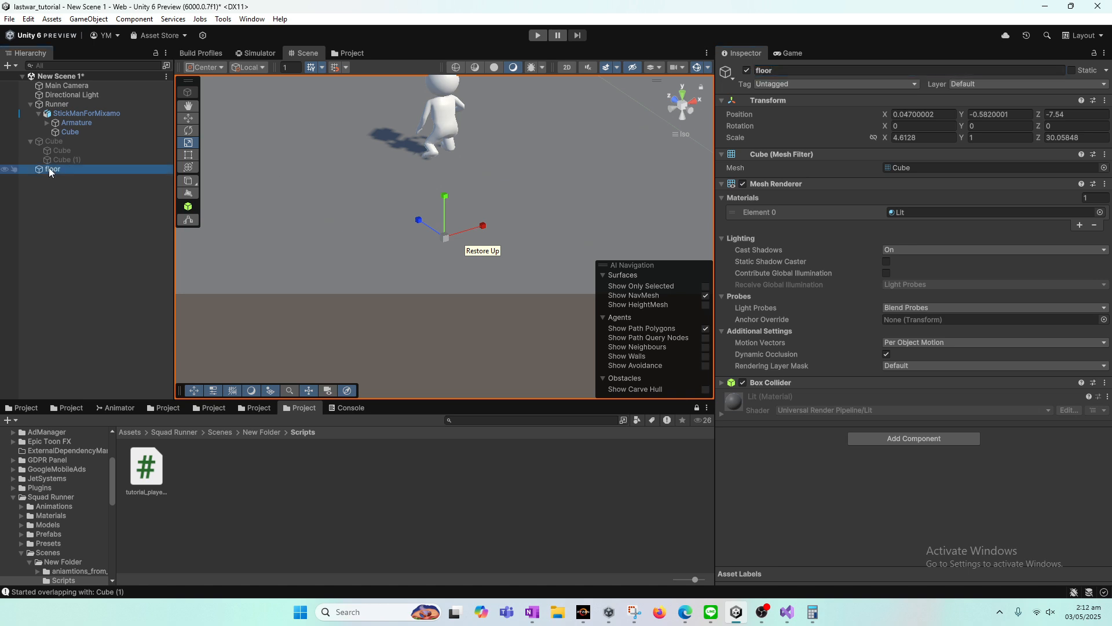
right_click(49, 168)
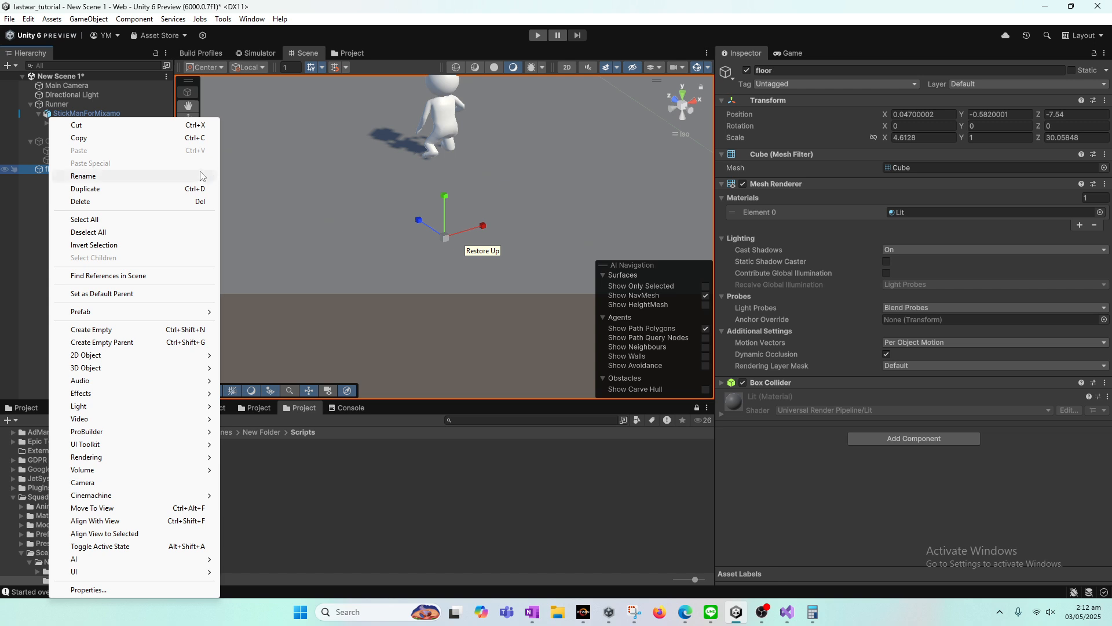
left_click(48, 82)
right_click(47, 81)
left_click(49, 168)
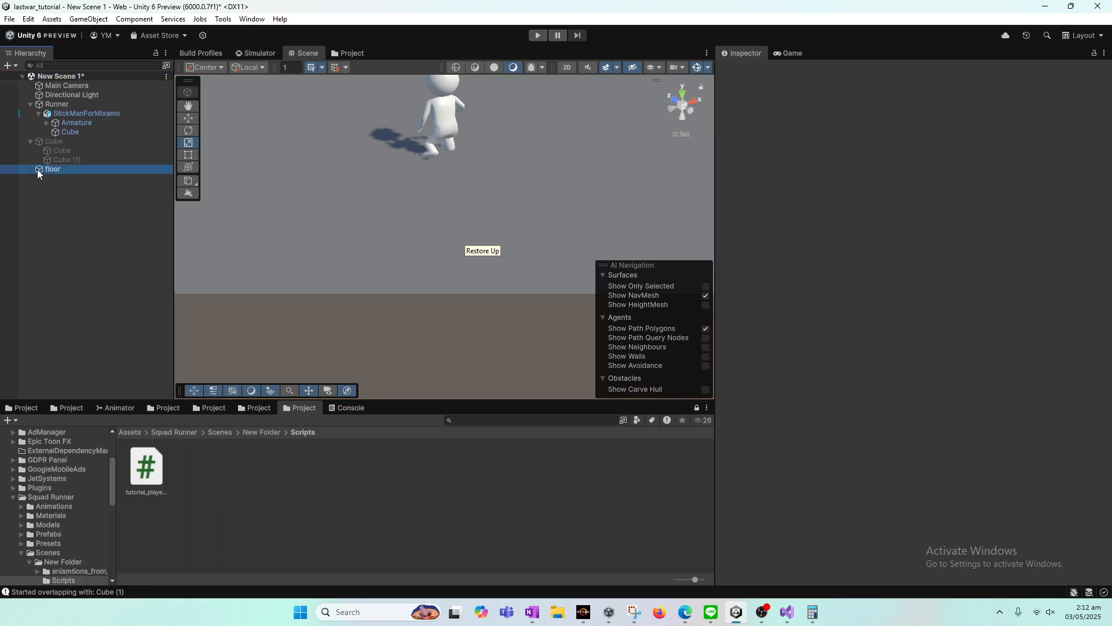
right_click(49, 169)
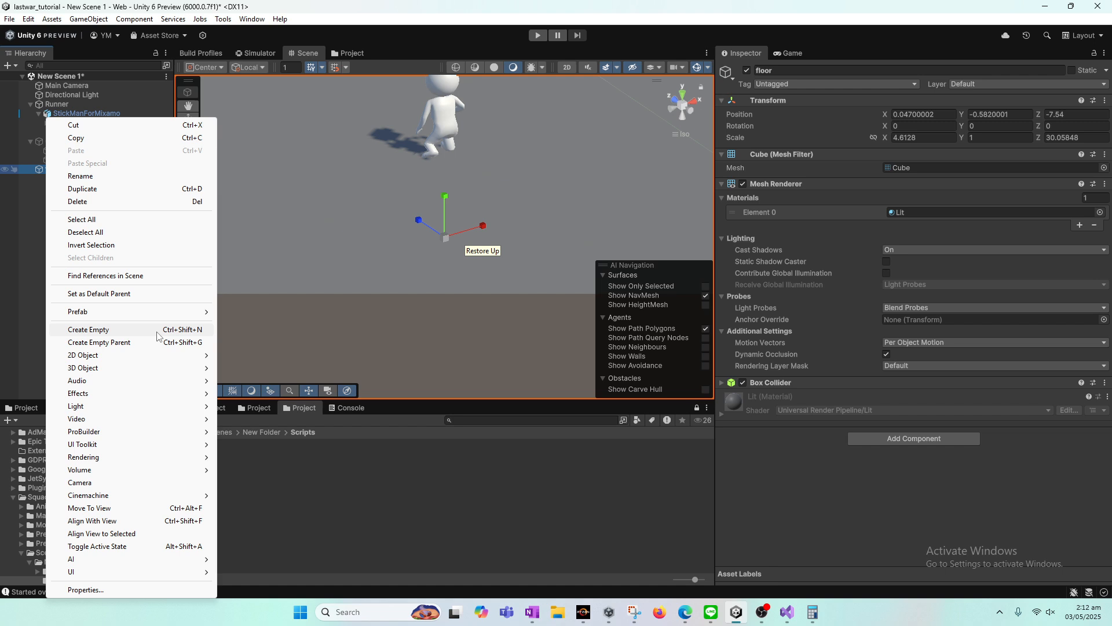
left_click(40, 170)
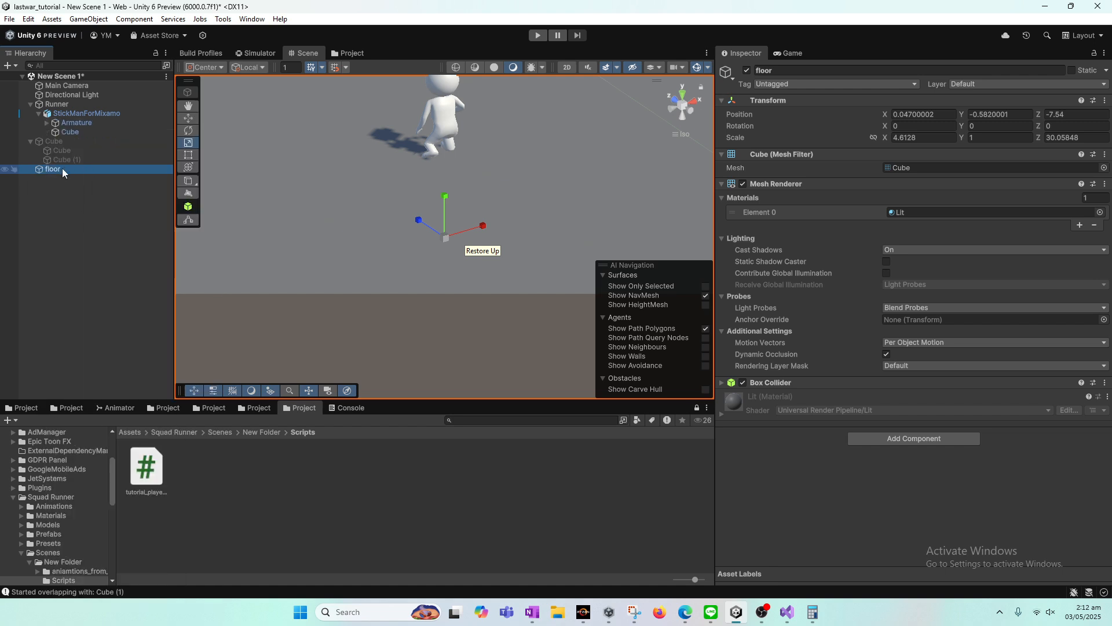
Duplicate the floor object and select the copy in the scene.
left_click(52, 169)
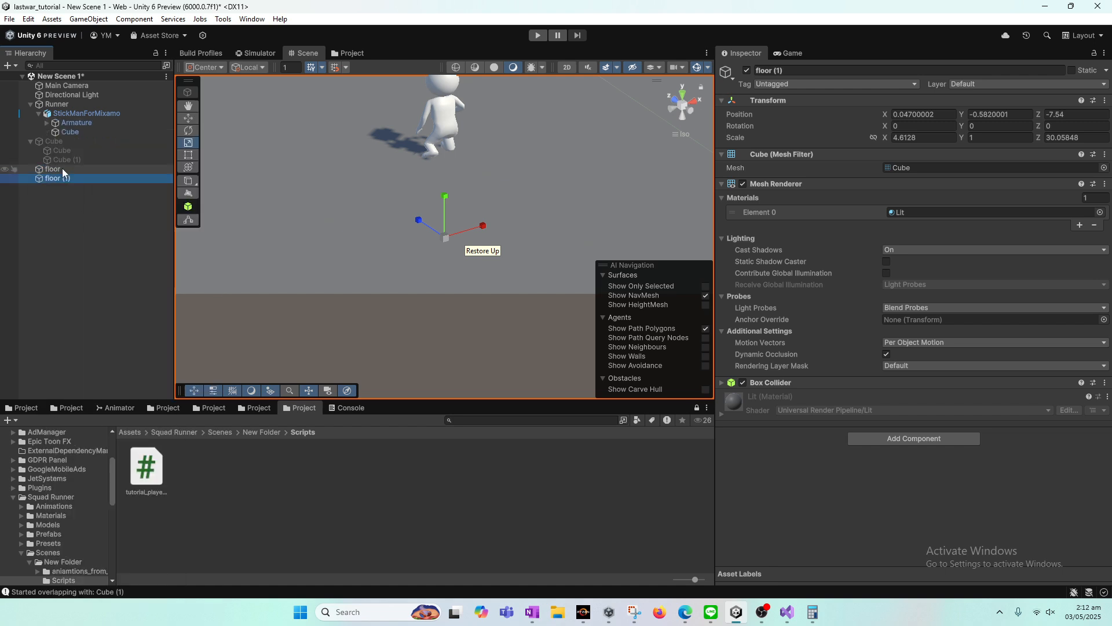
key("ctrl+d")
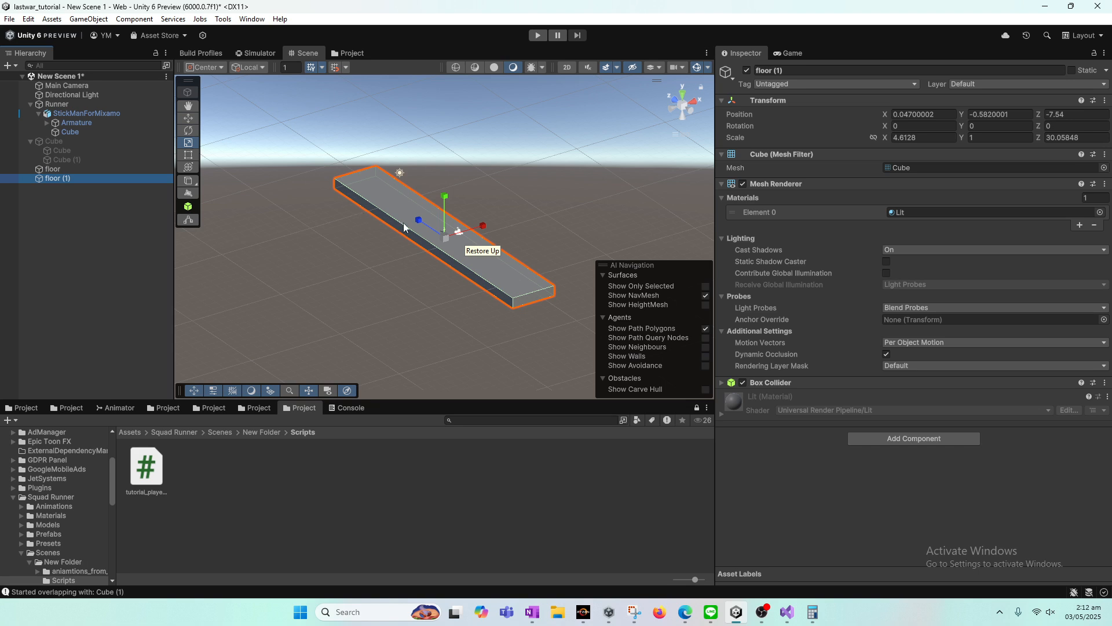
key("w")
key("e")
key("r")
left_click(488, 230)
left_click(85, 178)
Narrow the floor copy to an X scale of about 1.45 and shift it to about X -2.01, Y 0.33.
key("w")
key("e")
key("w")
key("e")
key("r")
mouse_move(484, 228)
left_mouse_down()
mouse_move(459, 237)
mouse_move(448, 200)
mouse_move(465, 224)
left_mouse_up()
key("w")
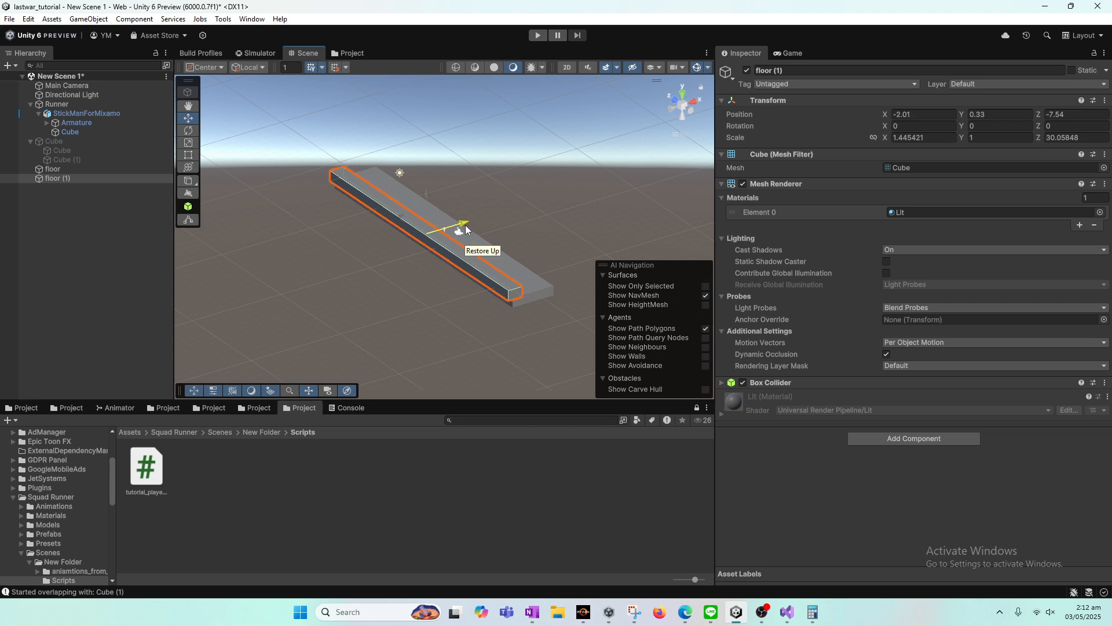
key("f")
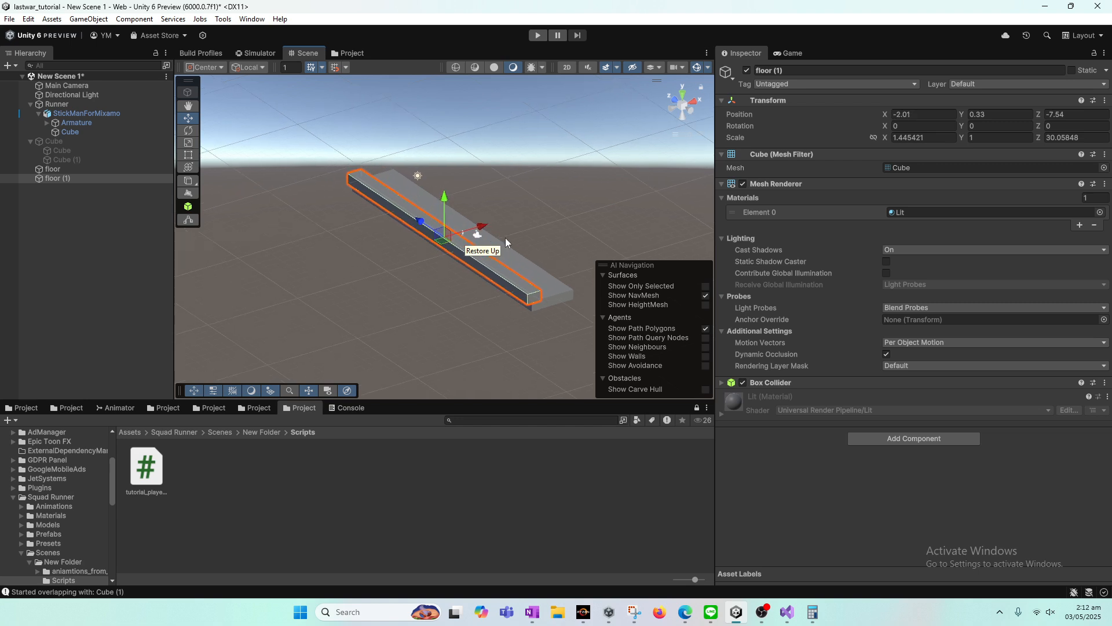
Narrow the floor copy further to an X scale of about 0.67.
key("r")
left_click_drag(474, 227, 468, 230)
key("w")
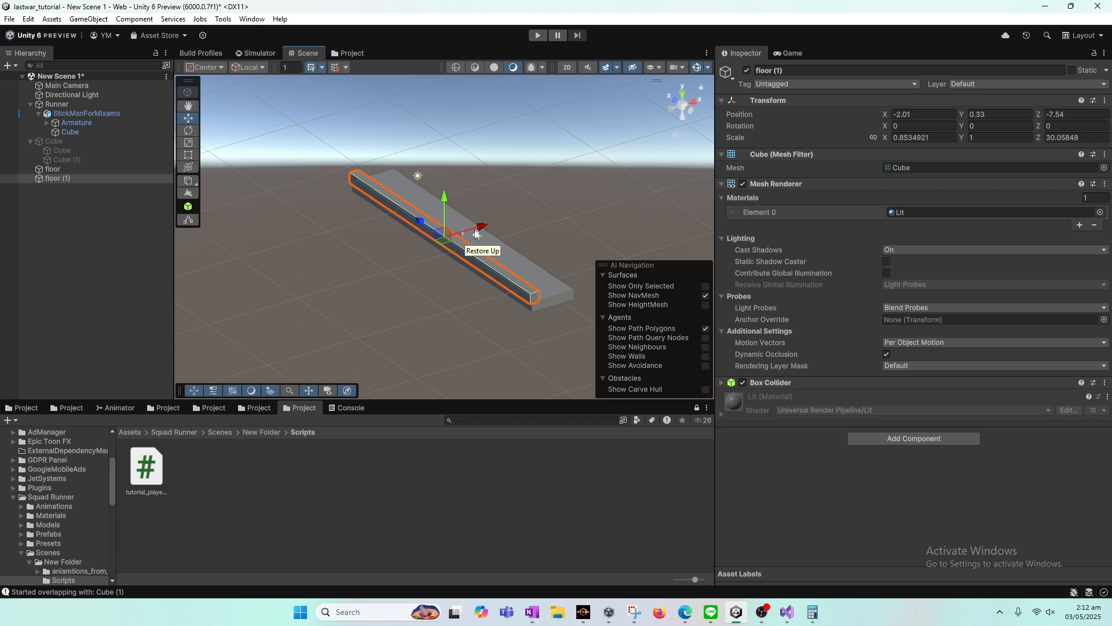
key("e")
key("w")
key("r")
left_click_drag(482, 230, 477, 232)
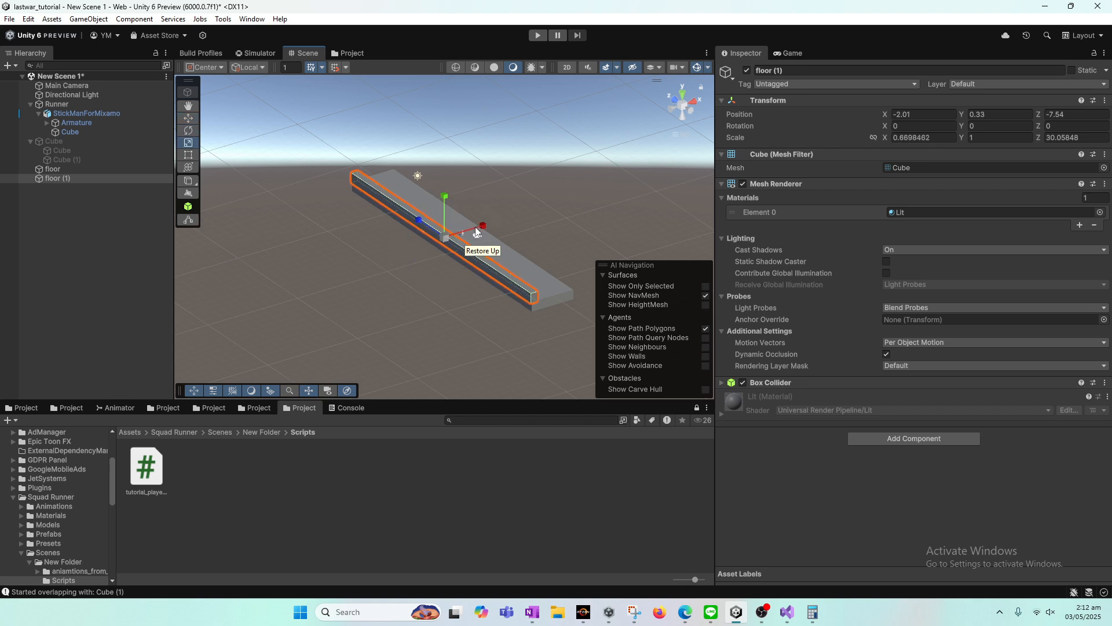
Thin the floor copy to an X scale of about 0.18 and shift it to an X position of about -2.39.
double_click(57, 178)
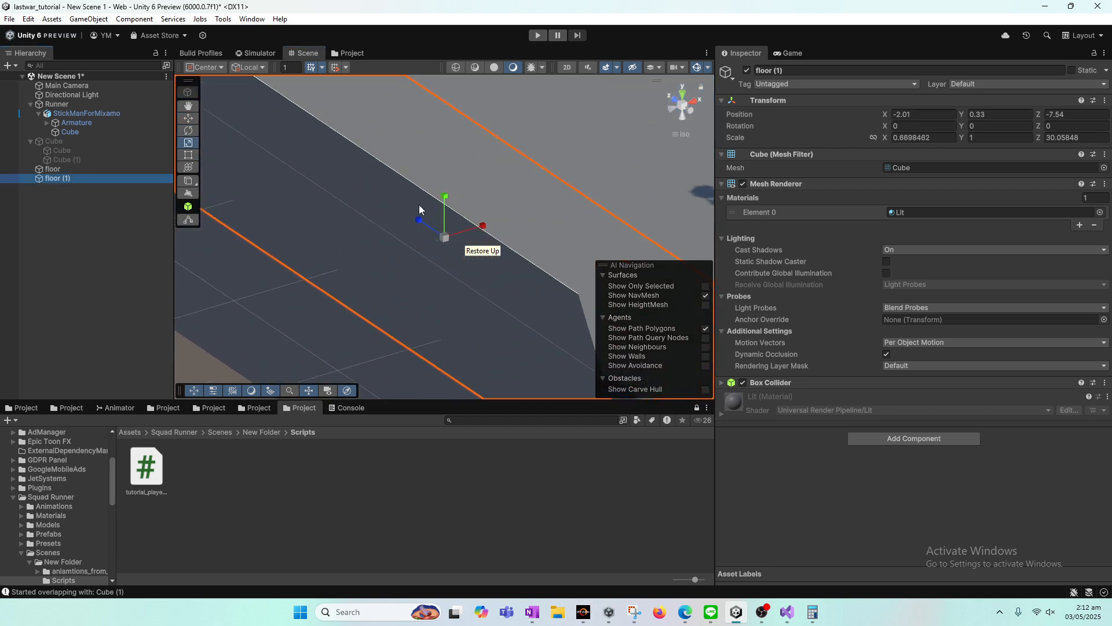
double_click(96, 178)
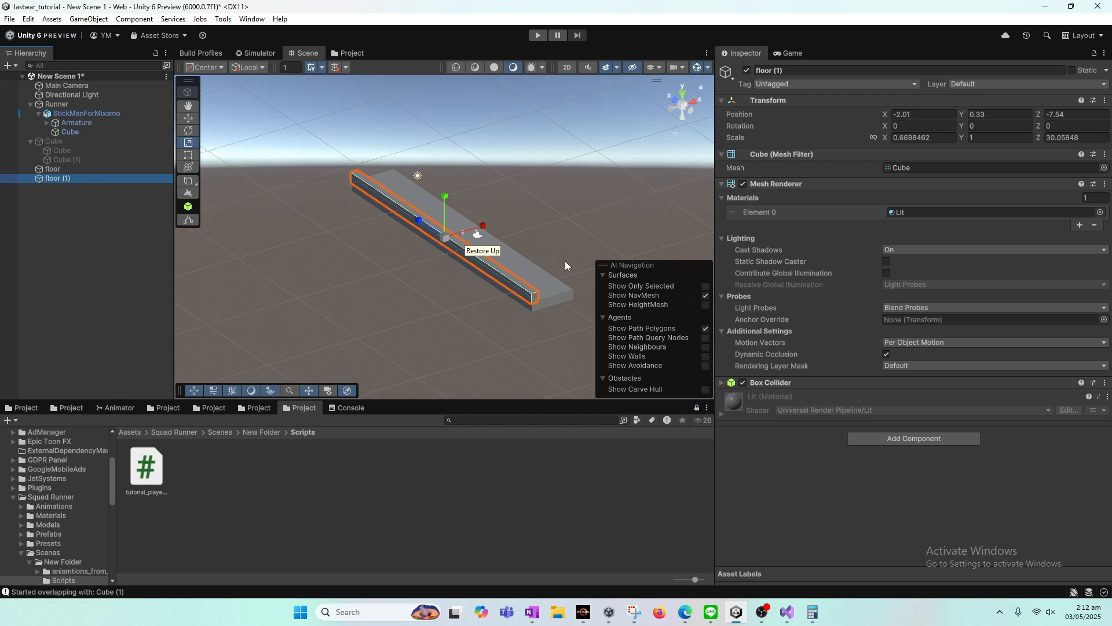
left_click(469, 262)
left_click_drag(449, 262, 508, 261, "alt")
key("w")
key("e")
key("r")
key("w")
scroll(503, 261, "up", 1)
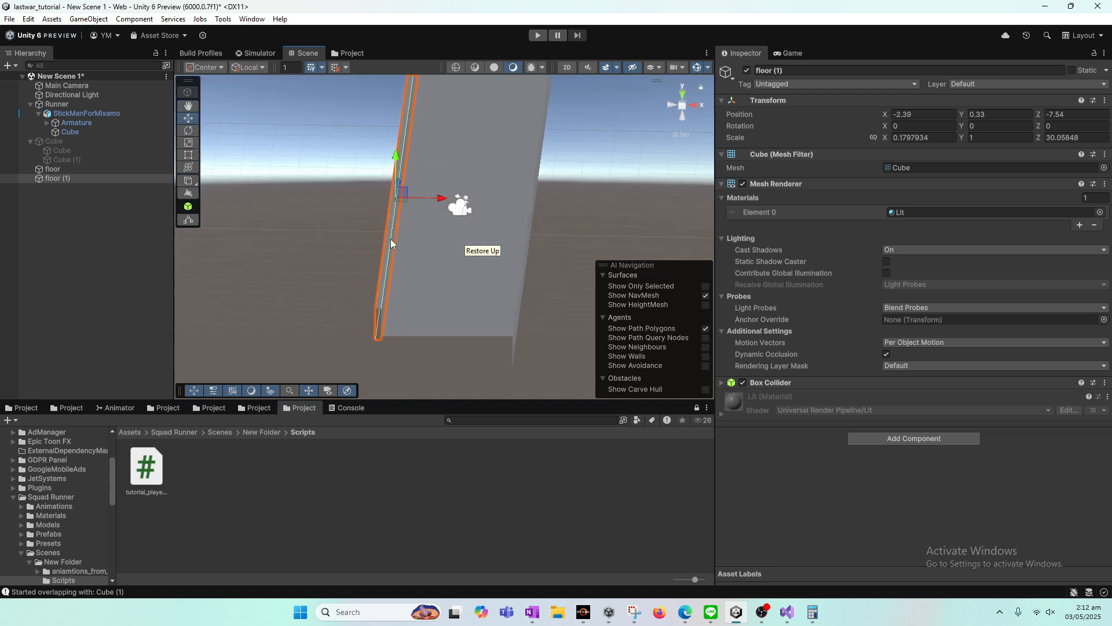
scroll(388, 238, "down", 6)
Give the thin wall a Y scale of about 1.22 and place it along the floor's edge at about X -2.37, Y -0.14.
left_click_drag(418, 247, 442, 230, "alt")
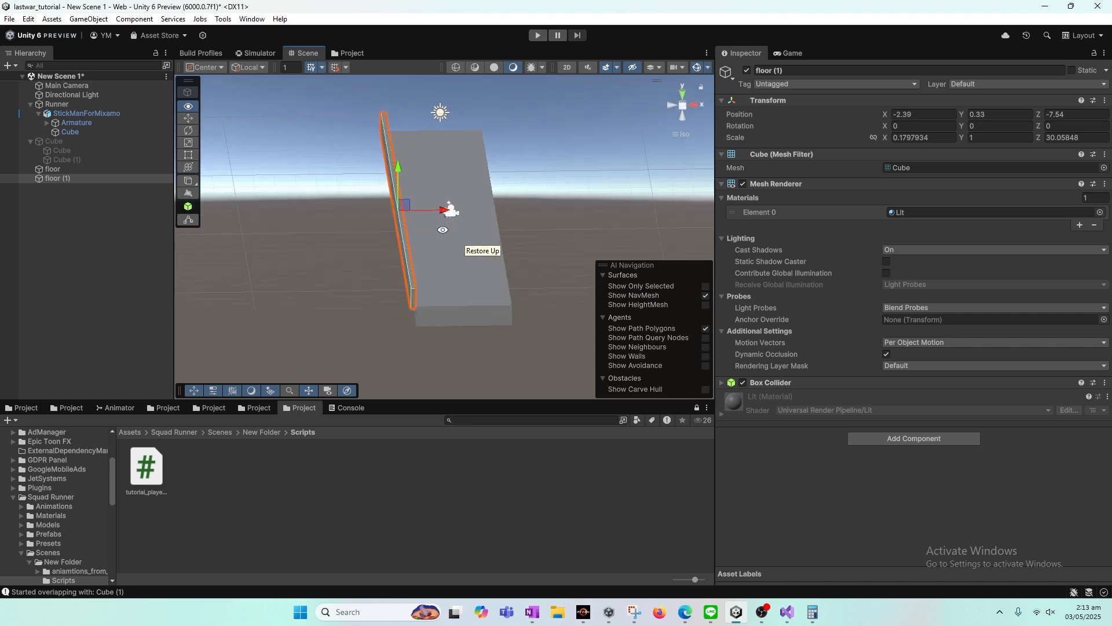
key("e")
key("r")
left_click_drag(396, 171, 401, 162)
key("w")
left_click_drag(450, 209, 447, 209)
left_click_drag(395, 173, 397, 183)
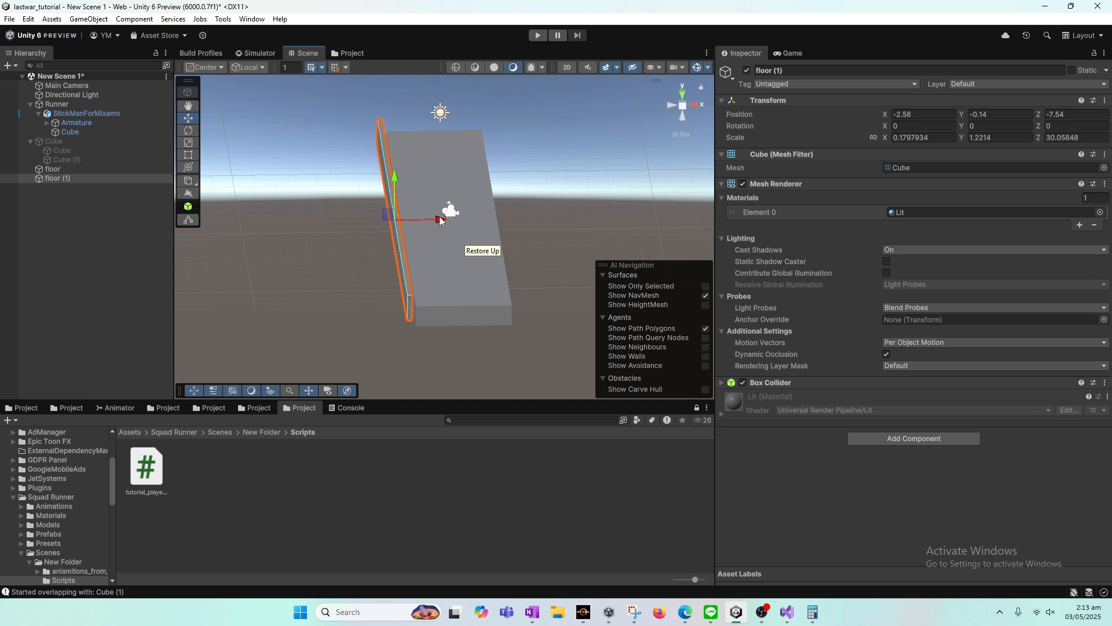
left_click_drag(440, 218, 444, 217)
left_click_drag(536, 228, 555, 253, "alt")
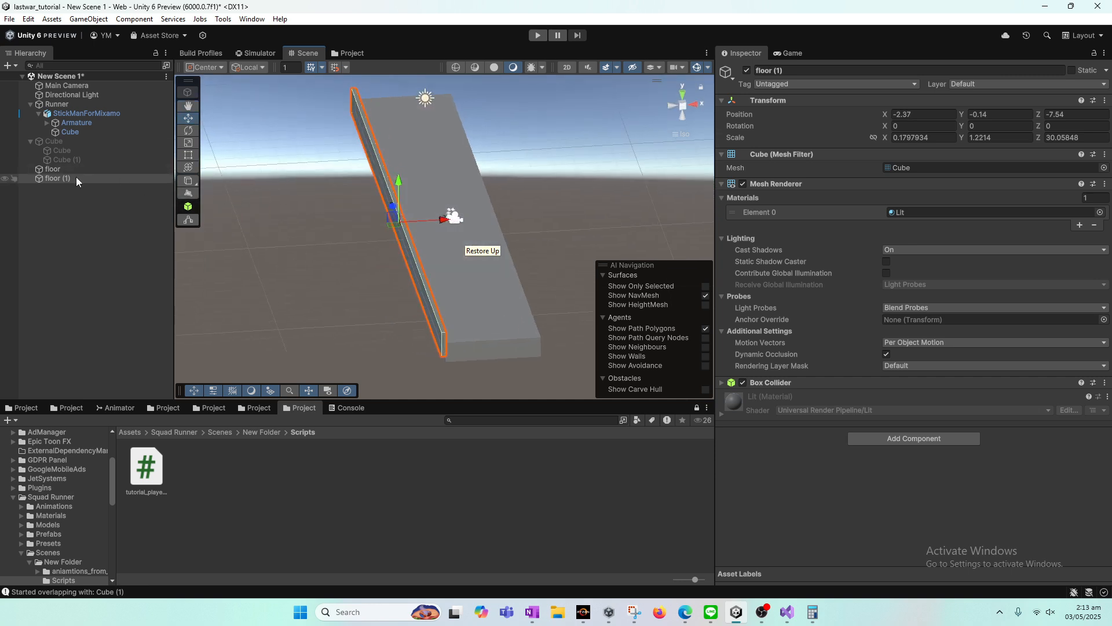
Rename the thin wall as lettSideWall.
left_click(795, 71)
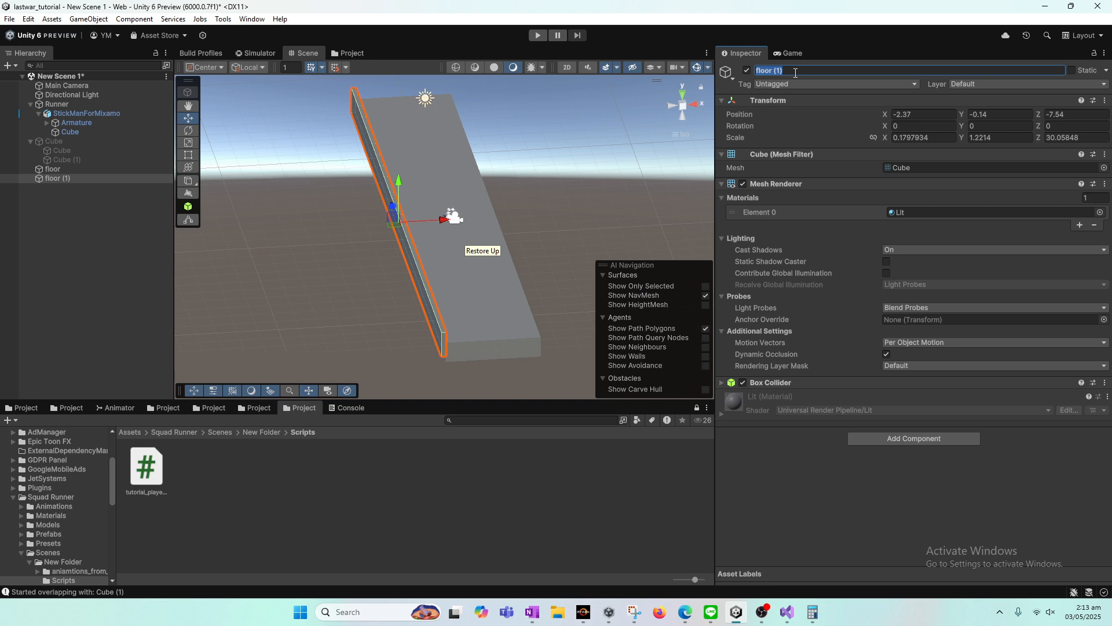
type("lettSideWall")
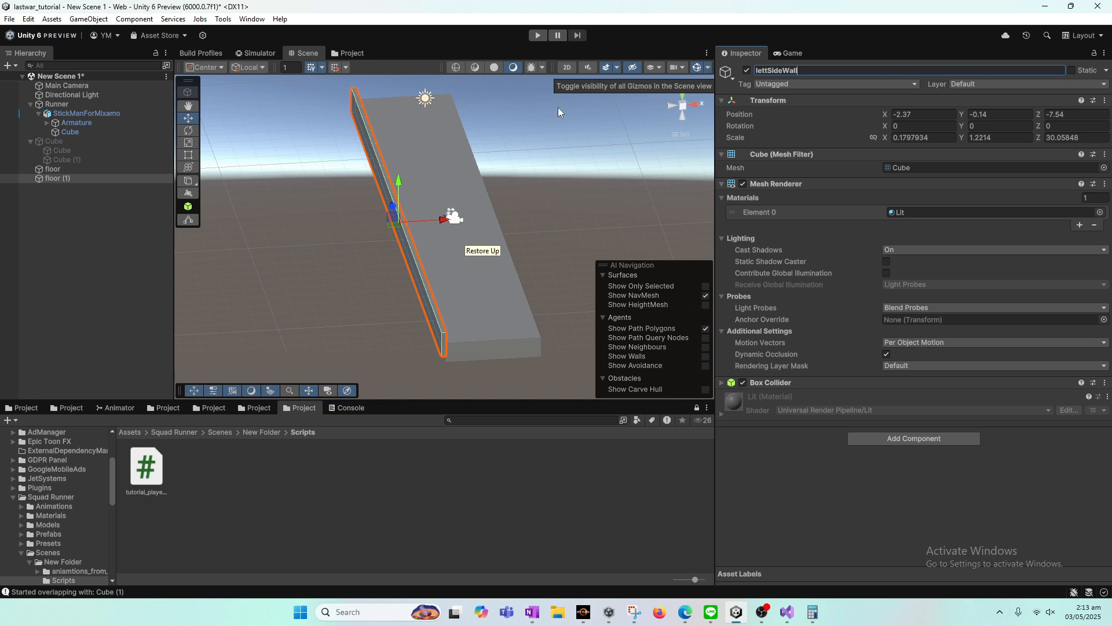
left_click(74, 179)
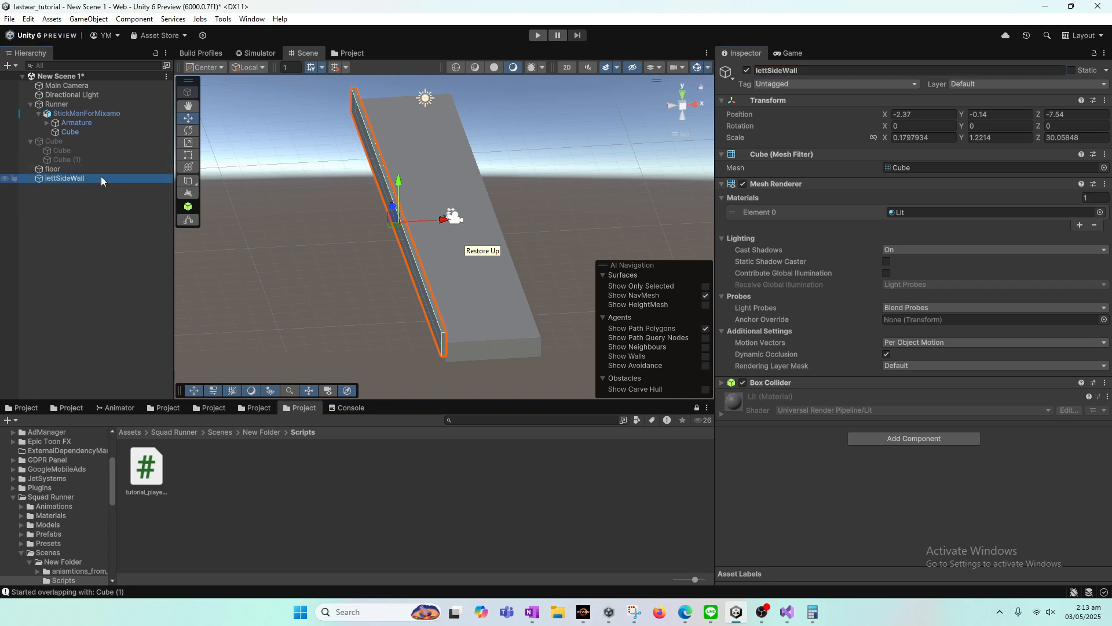
Duplicate the side wall and rename the copy as rightSideWall.
left_click(101, 178)
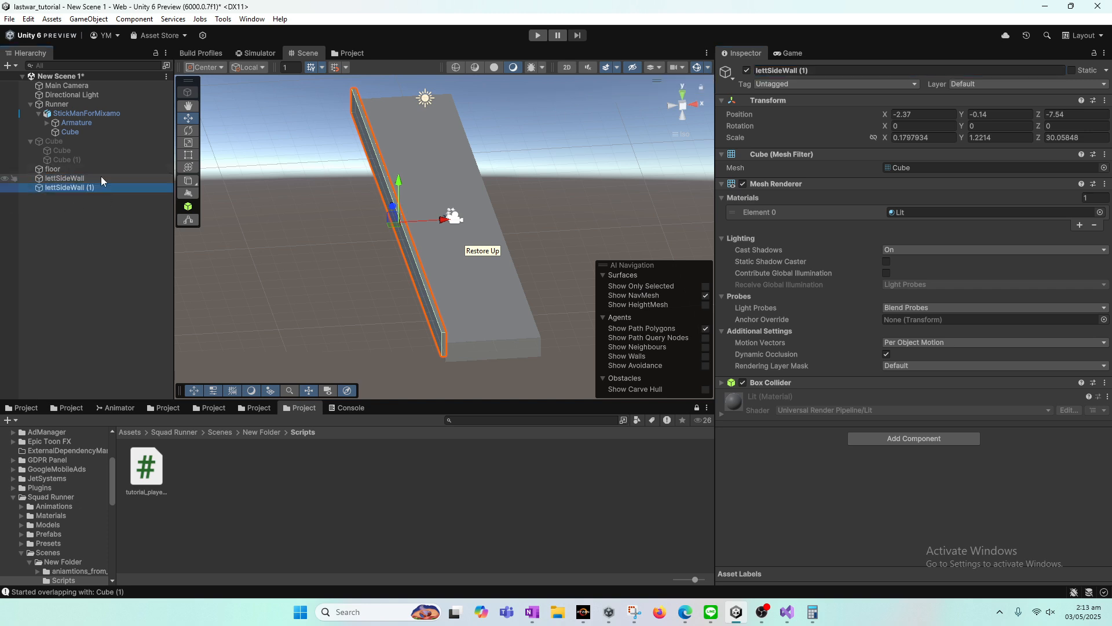
left_click(832, 69)
type("r")
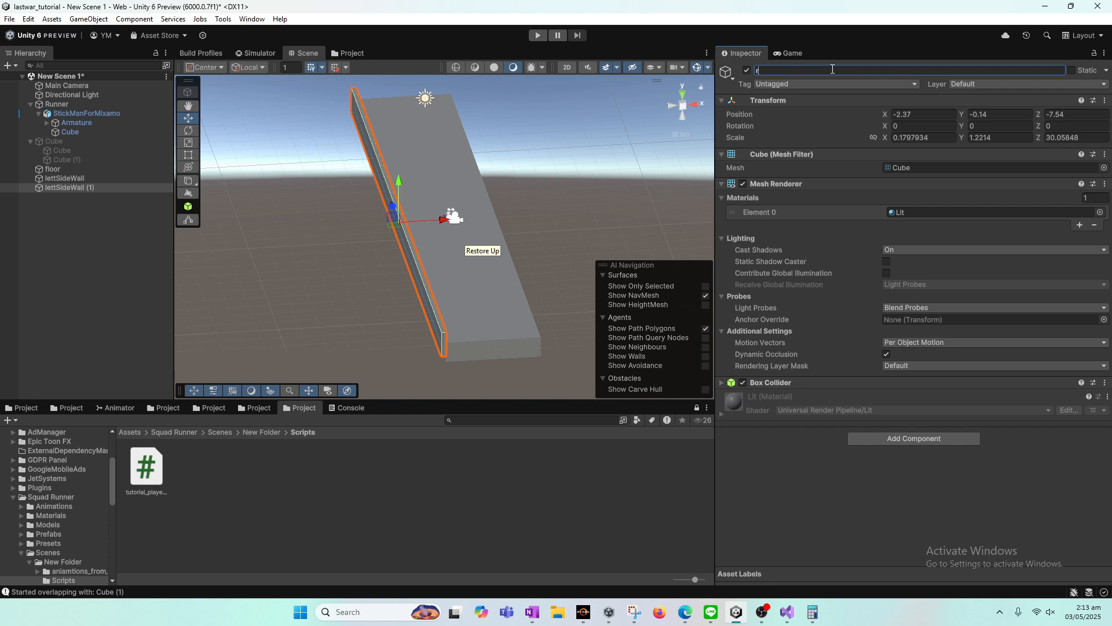
type("ightSideWall")
key("Return")
Move rightSideWall to the opposite edge of the floor at an X position of about 2.47.
left_click(96, 189)
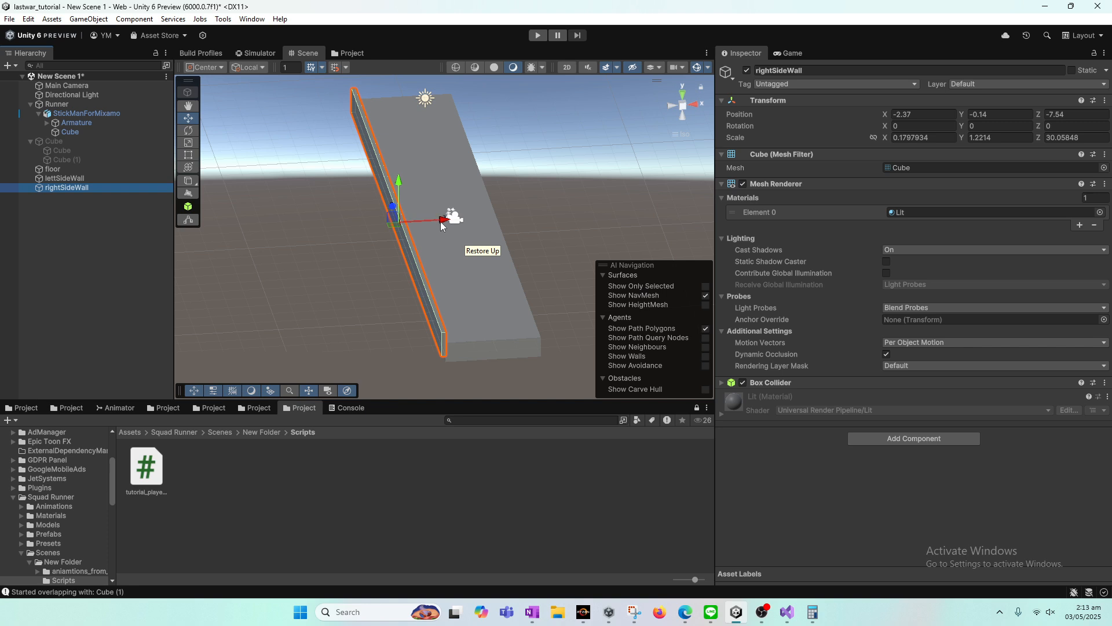
left_click_drag(440, 225, 540, 225)
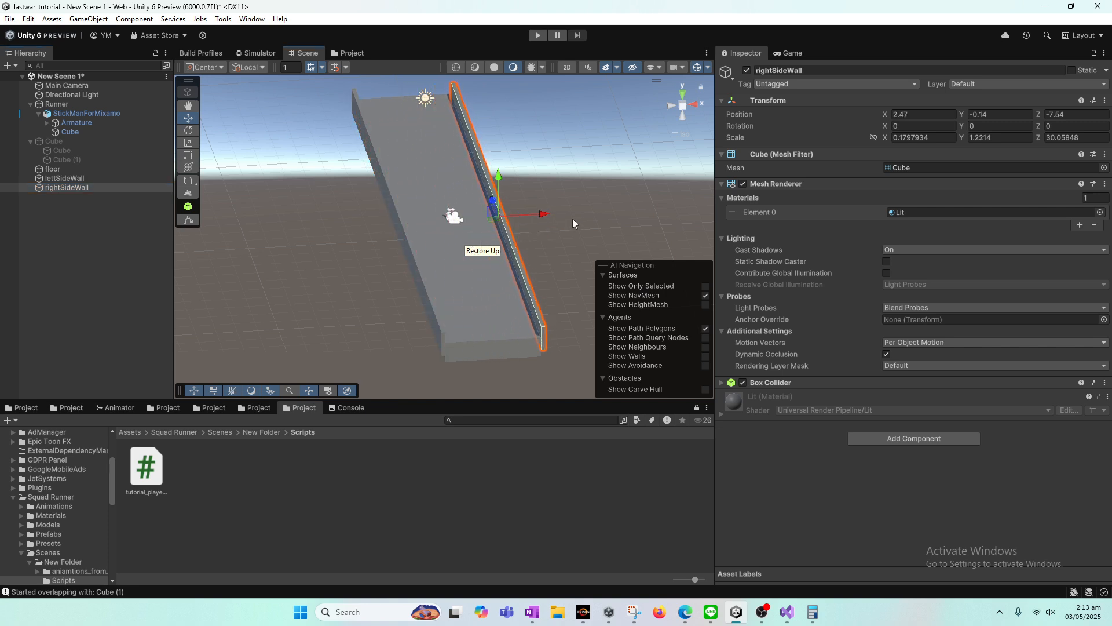
Create a new material in the New Folder directory under Squad Runner's Scenes.
left_click(249, 432)
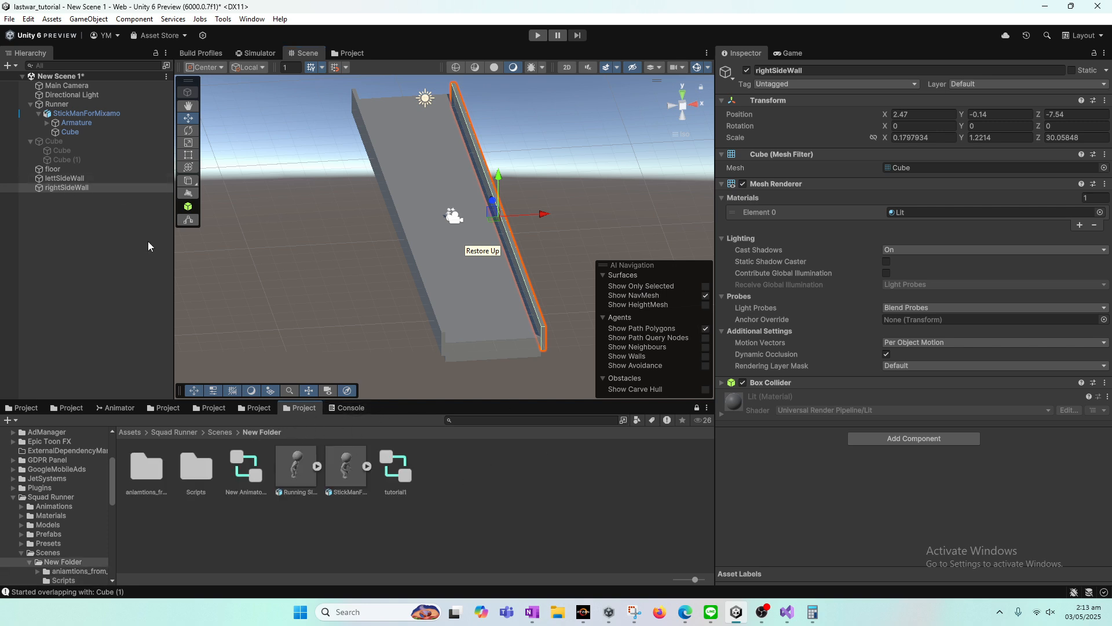
right_click(473, 477)
mouse_move(541, 140)
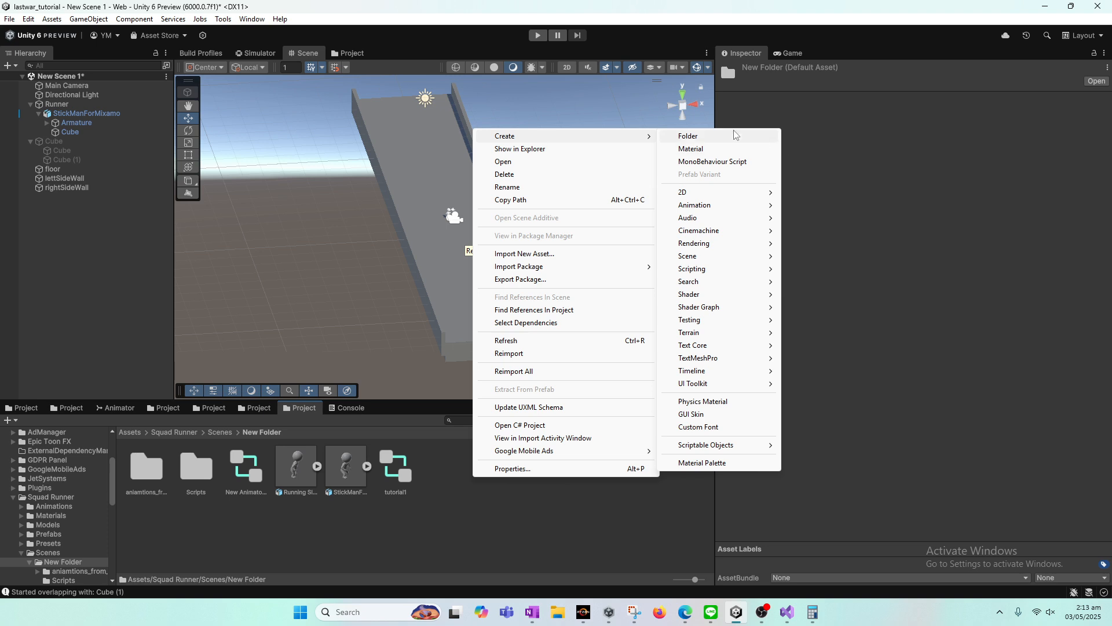
left_click(730, 149)
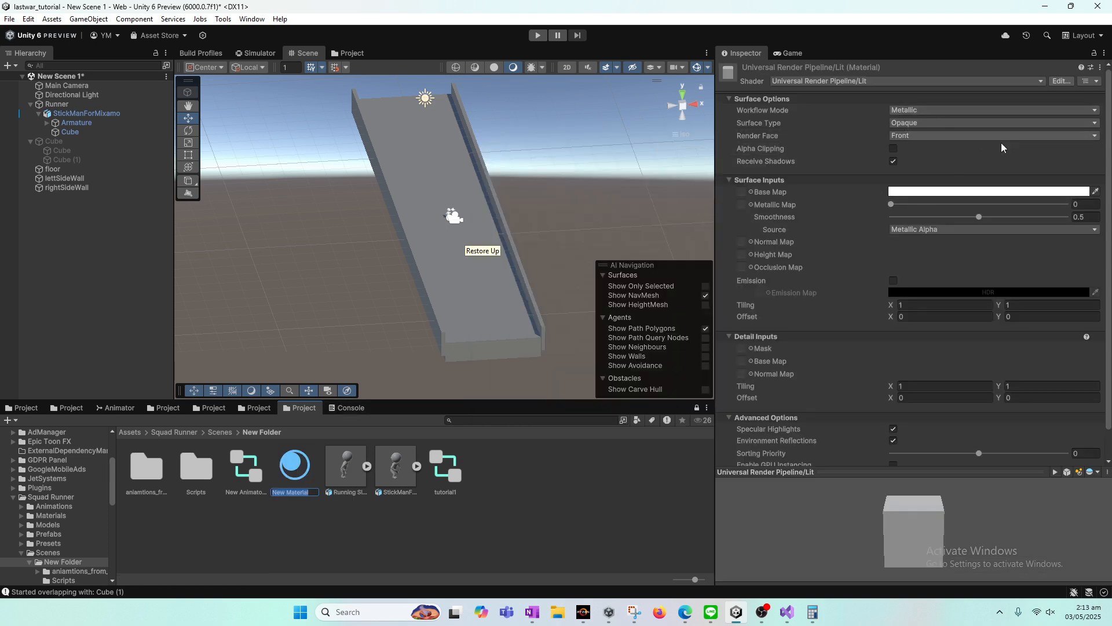
Set the new material's base map colour to yellow E0DA49 and apply the material to the floor.
left_click(942, 193)
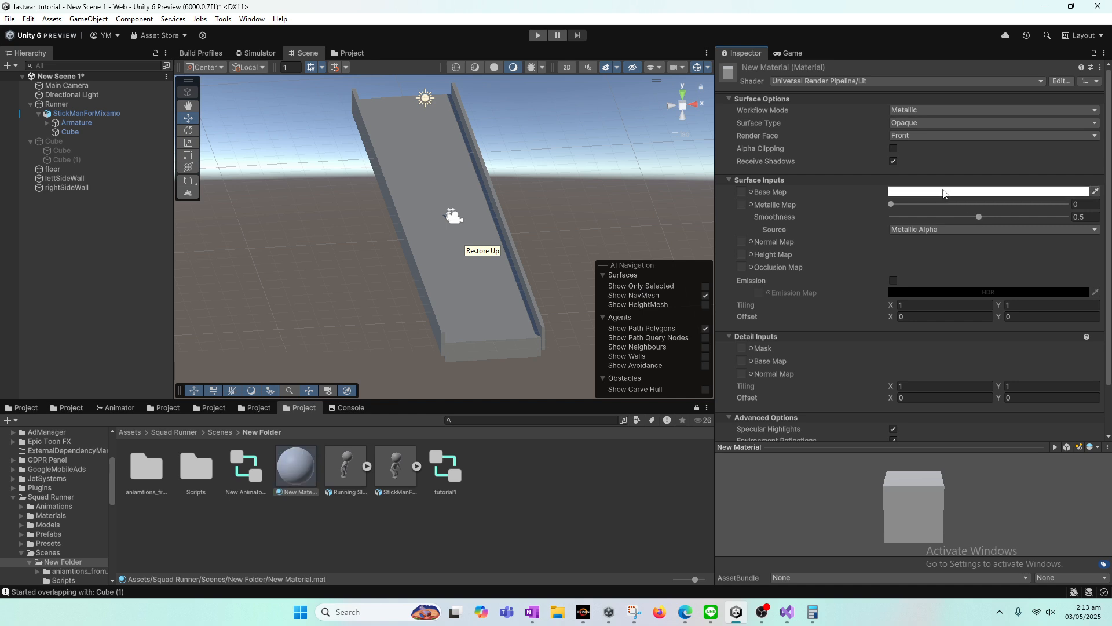
left_click(1040, 233)
left_click(1030, 256)
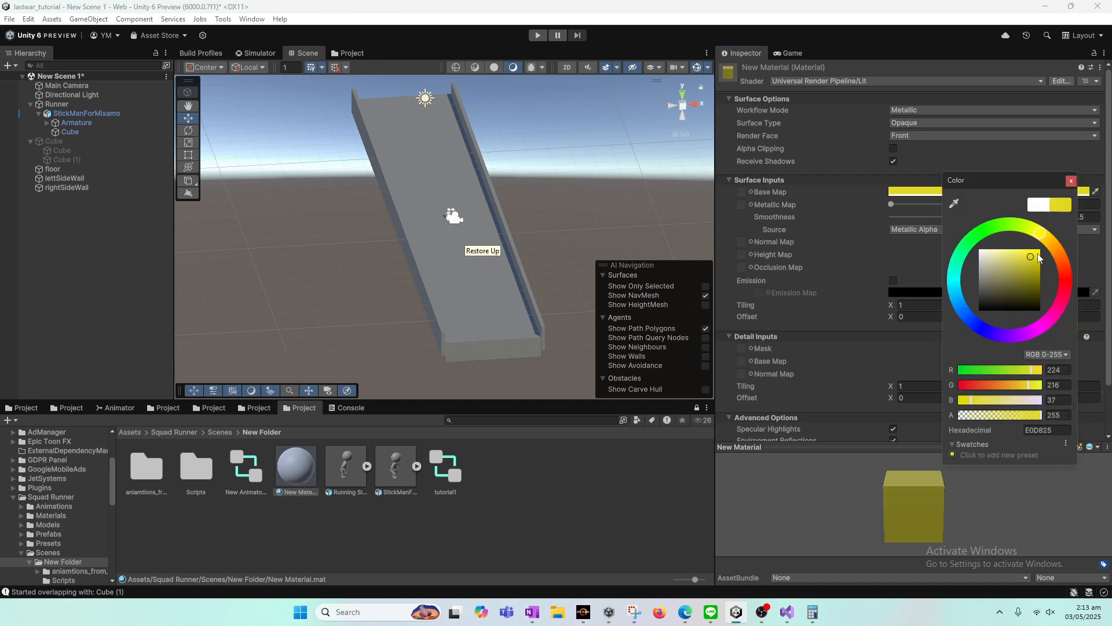
left_click(1040, 264)
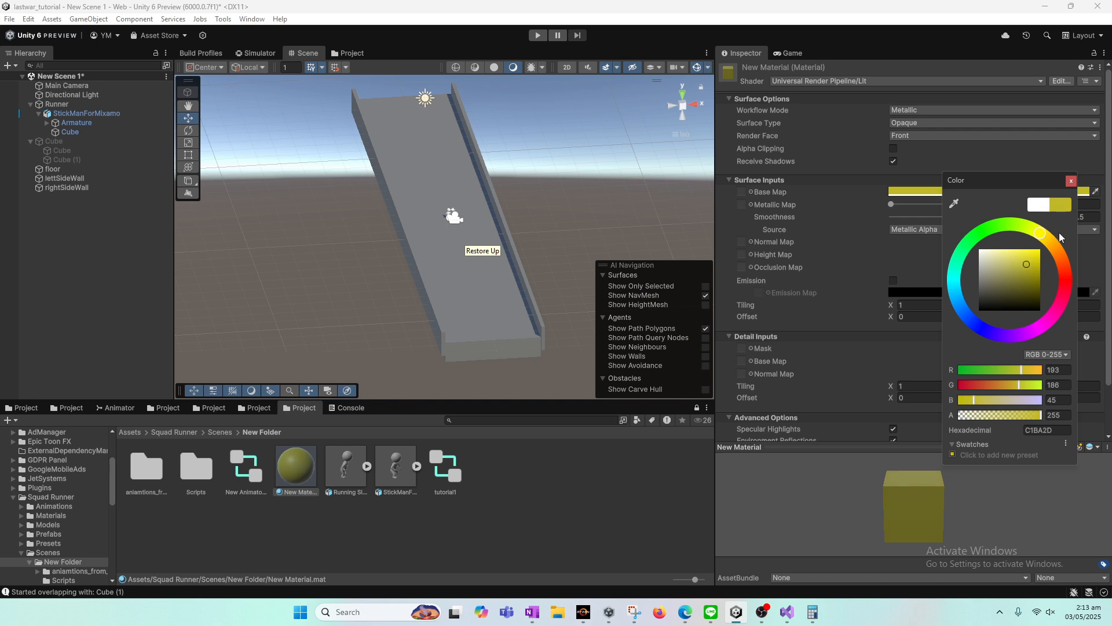
left_click(1071, 181)
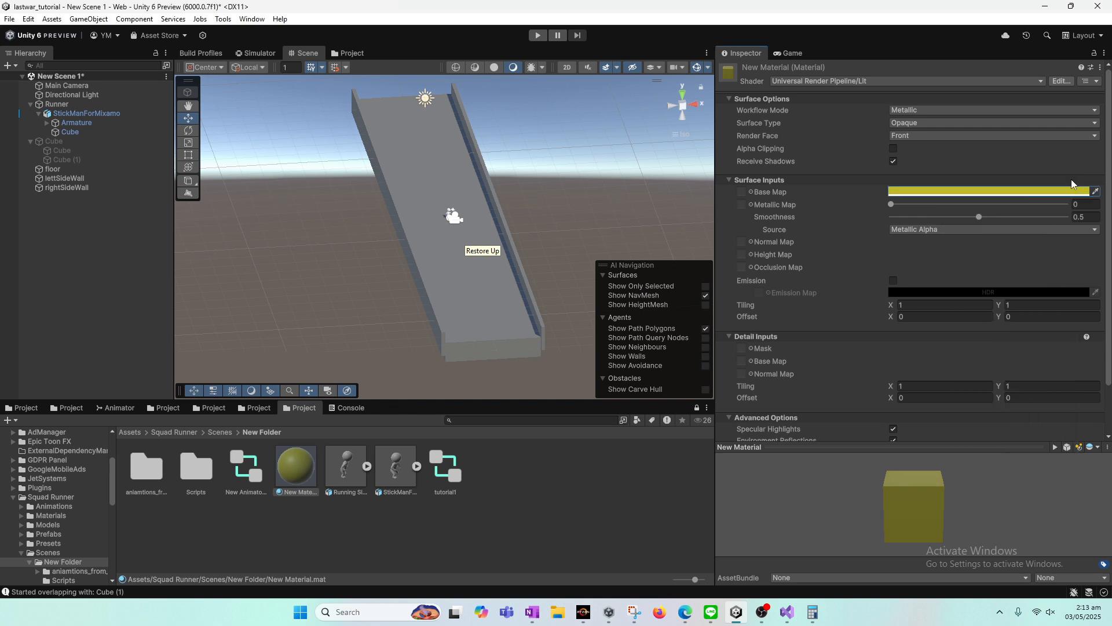
left_click(979, 191)
left_click_drag(1058, 266, 1050, 259)
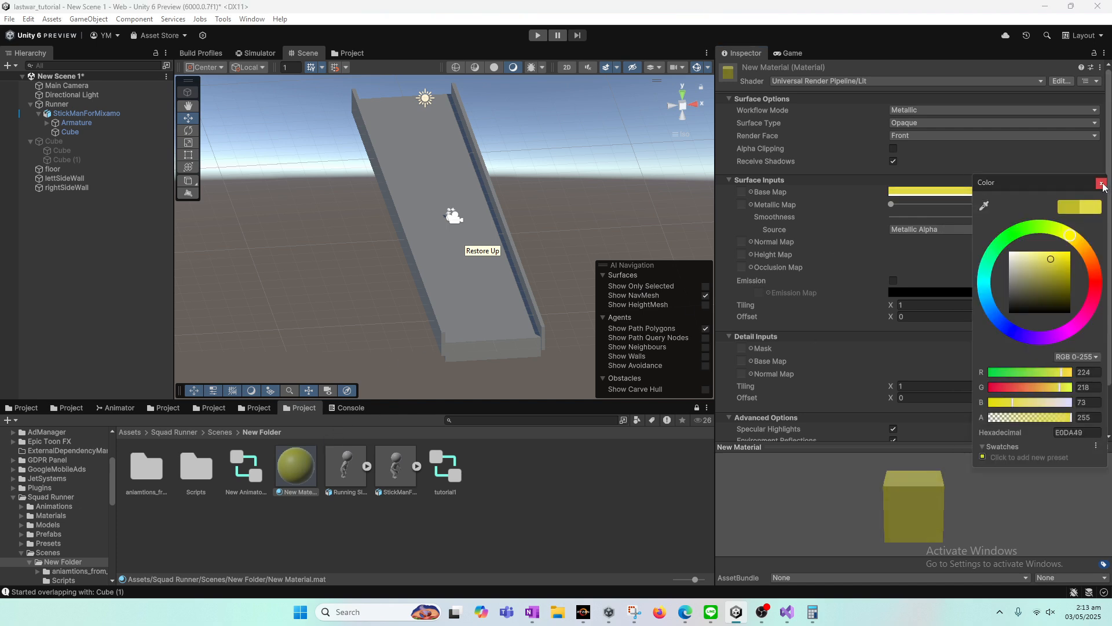
left_click(1102, 184)
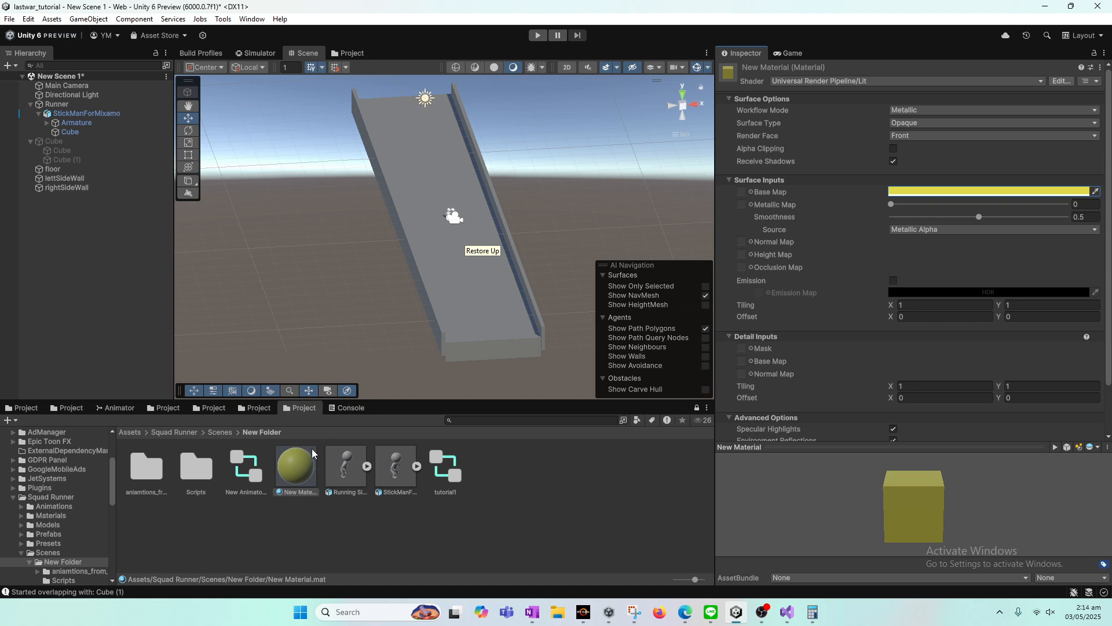
left_click_drag(285, 467, 52, 169)
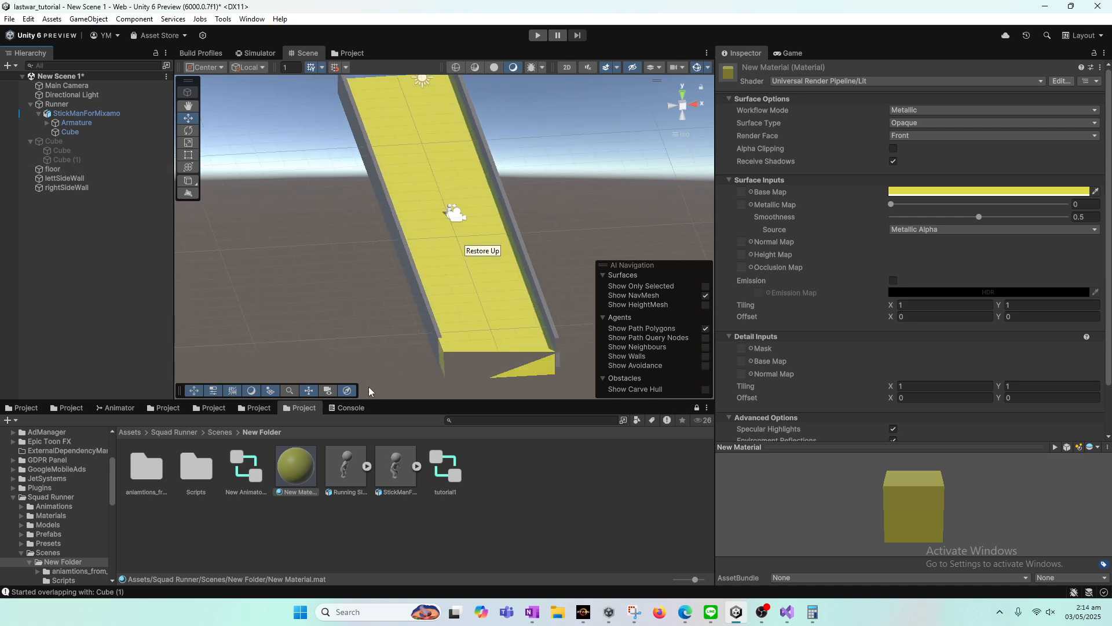
Duplicate the yellow material and change the copy's base map colour to a strong red.
left_click(287, 481)
key("ctrl+d")
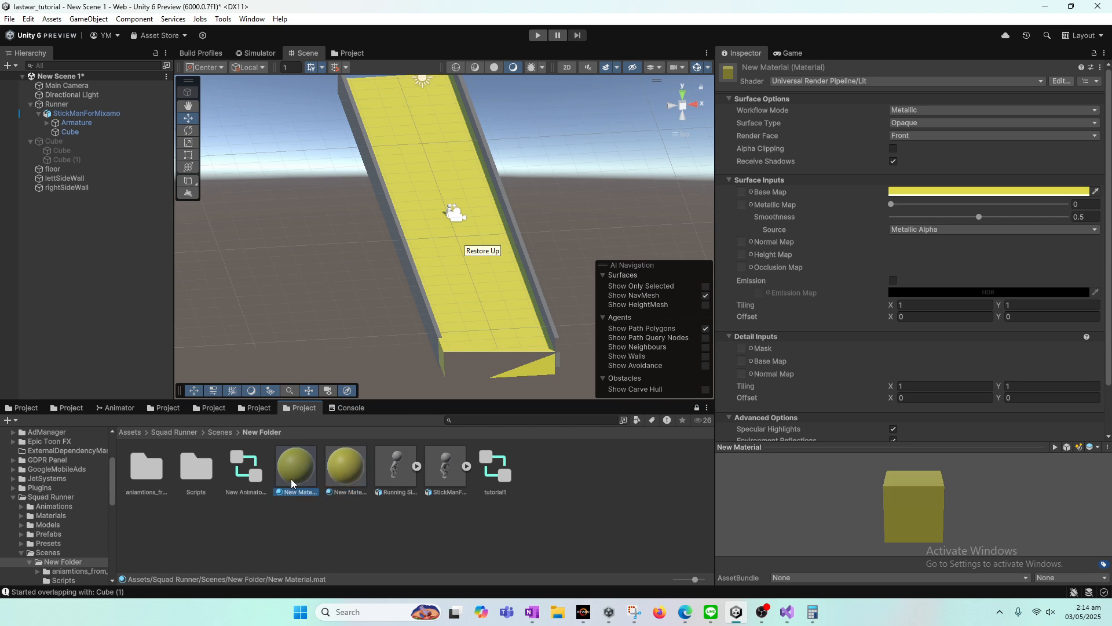
left_click(1028, 191)
left_click(994, 273)
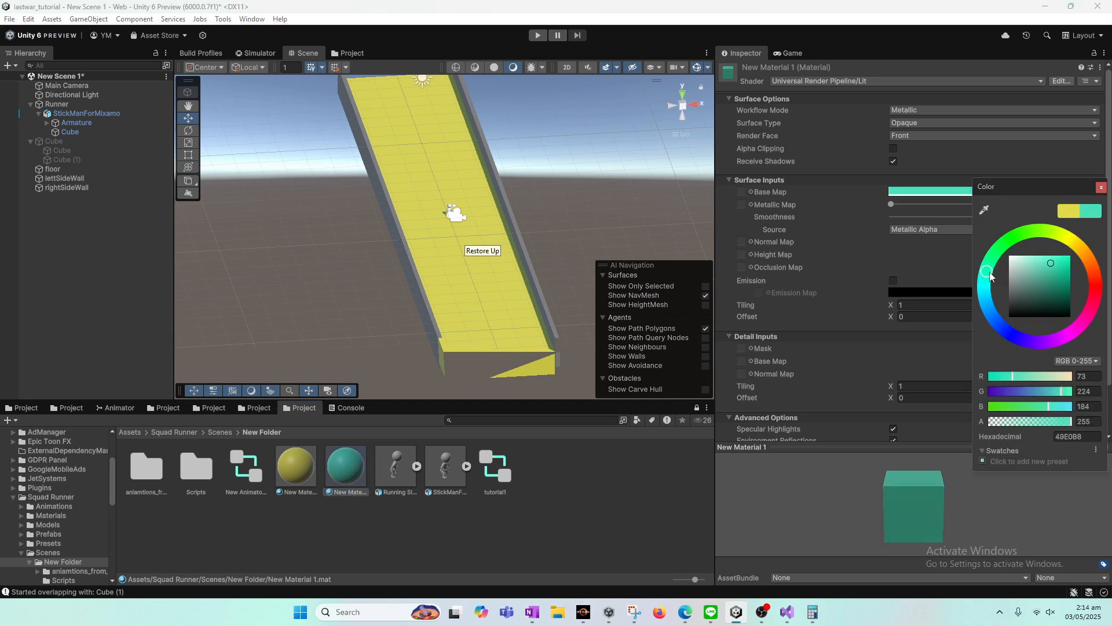
left_click(1033, 338)
left_click(842, 209)
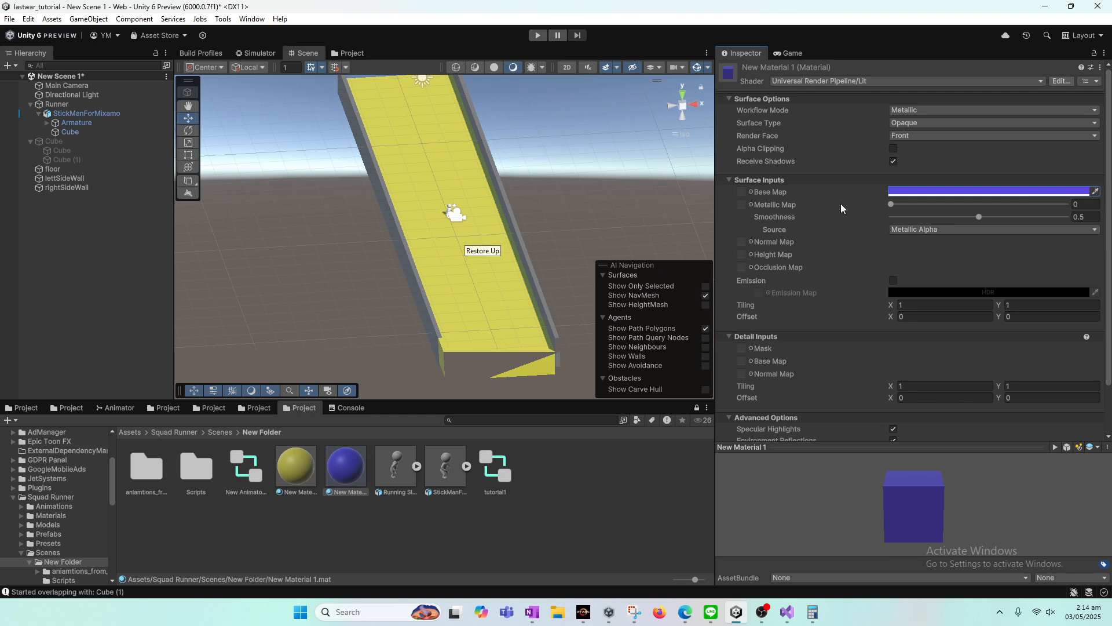
left_click(988, 193)
left_click(1096, 281)
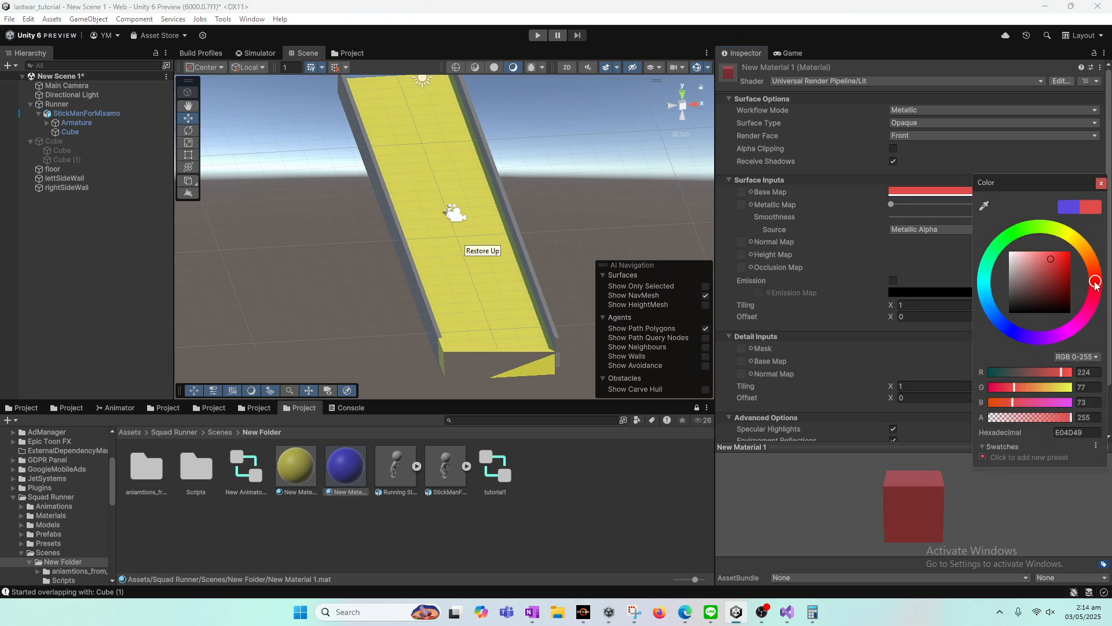
left_click(1060, 263)
left_click(1100, 185)
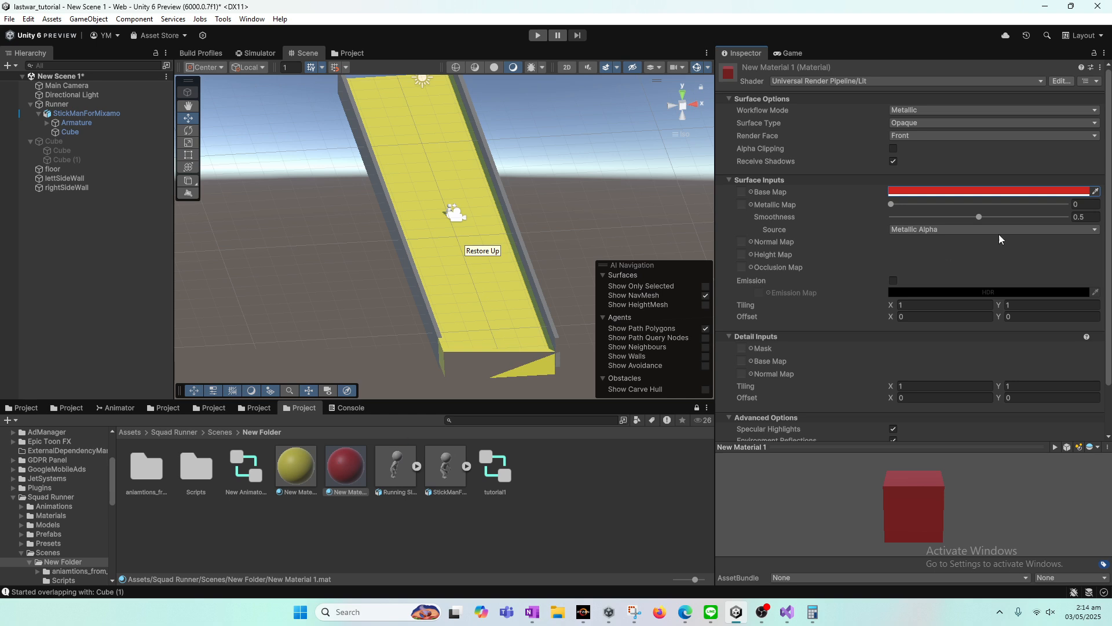
Apply the red material to both lettSideWall and rightSideWall.
left_click(338, 459)
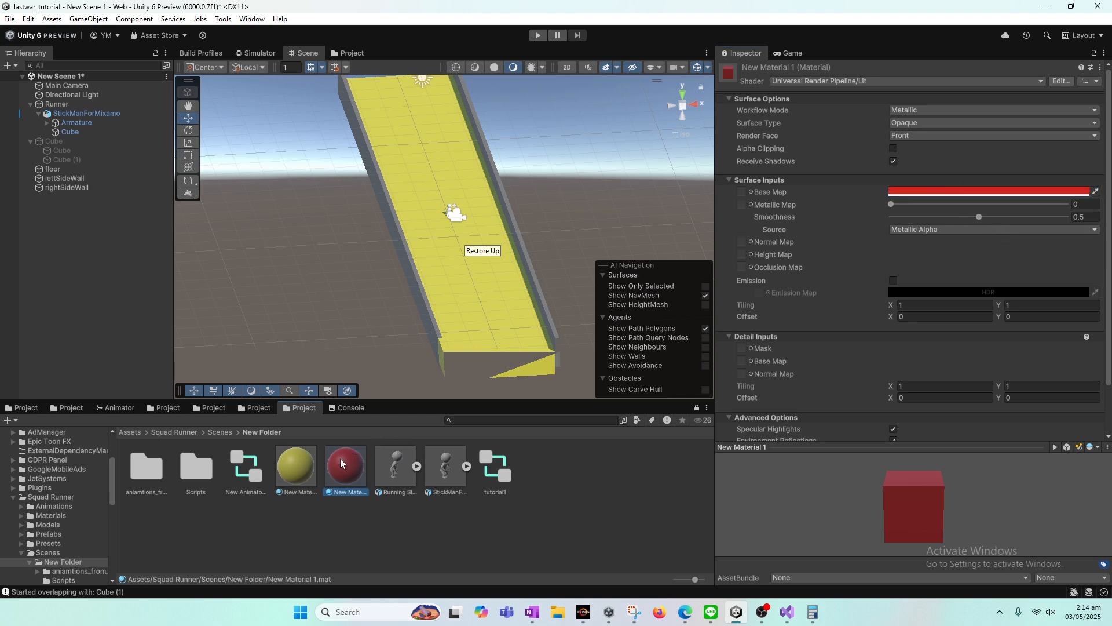
left_click(64, 178)
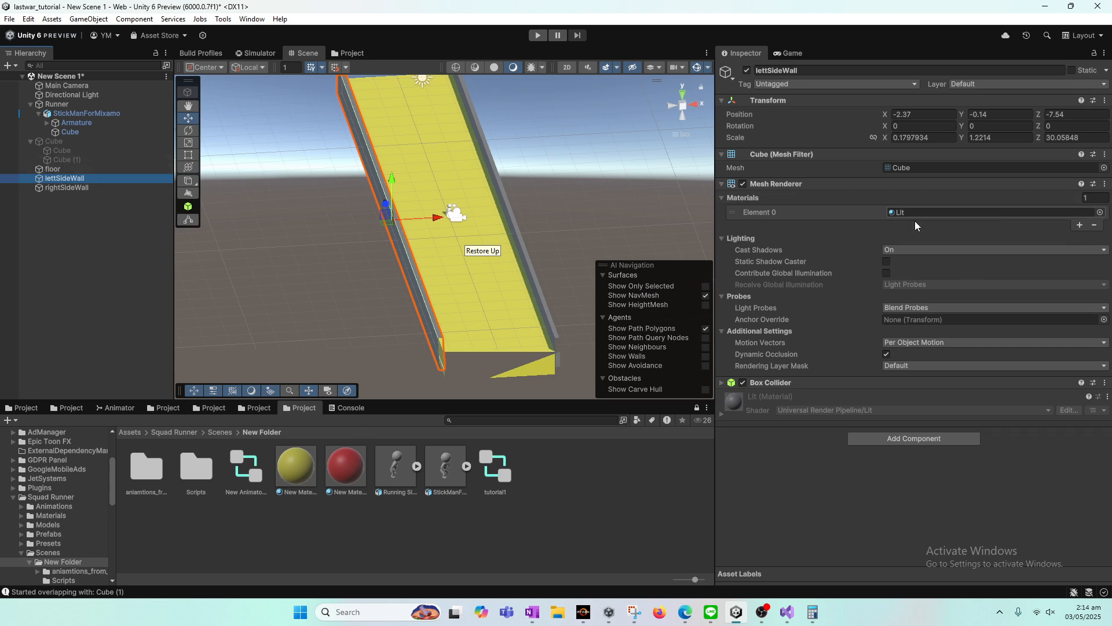
left_click_drag(346, 465, 410, 280)
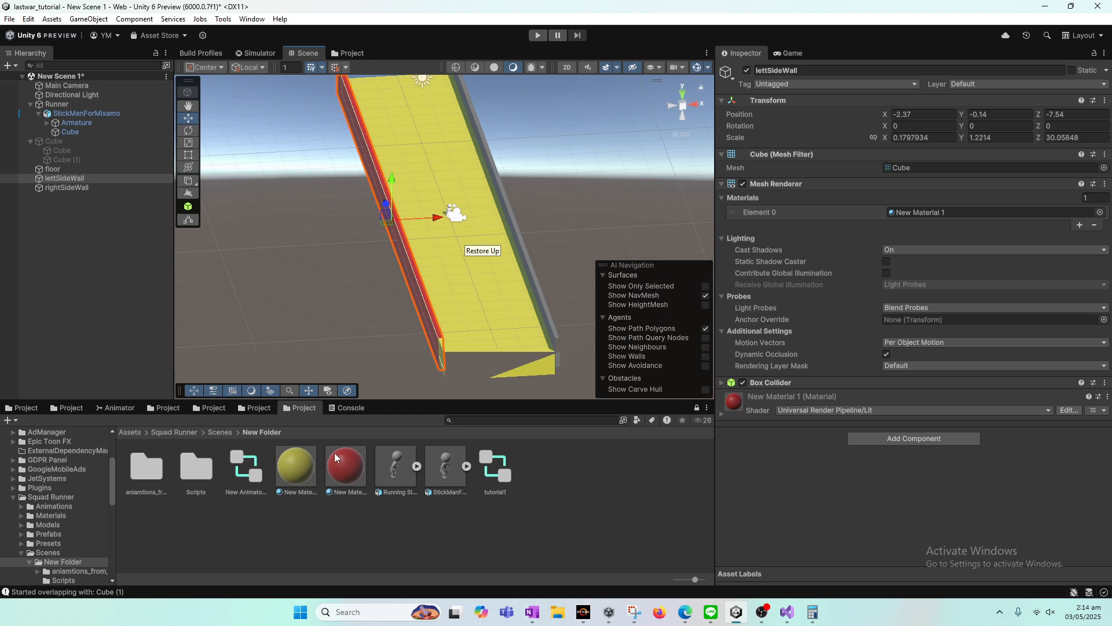
left_click_drag(345, 465, 539, 286)
scroll(539, 287, "up", 2)
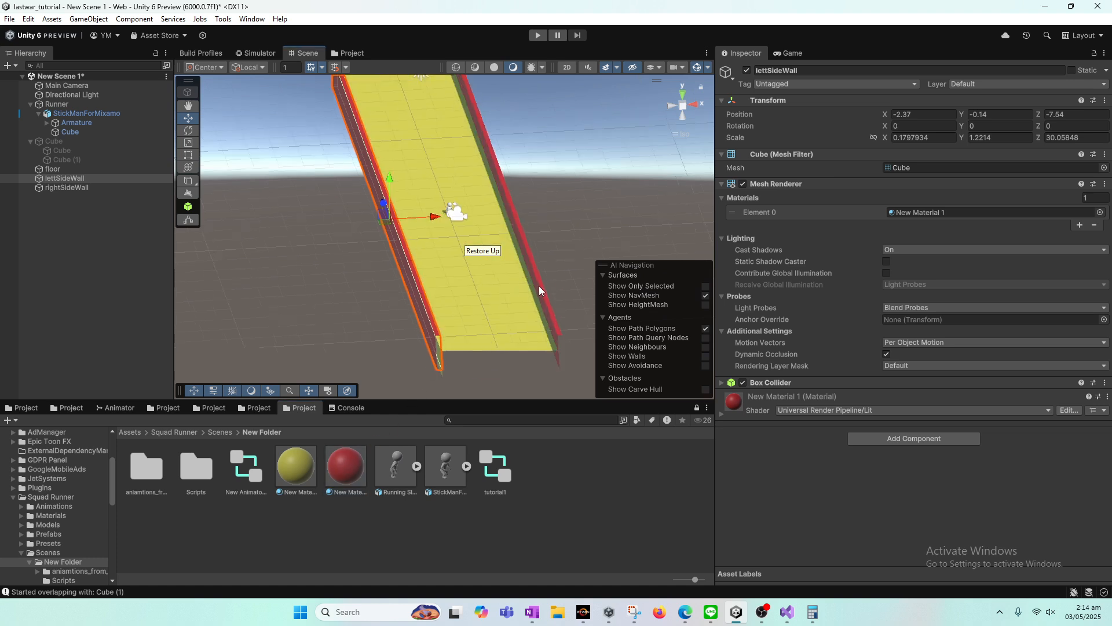
Playtest the scene in the Game view by steering the runner from side to side, and stop the playback.
left_click(789, 52)
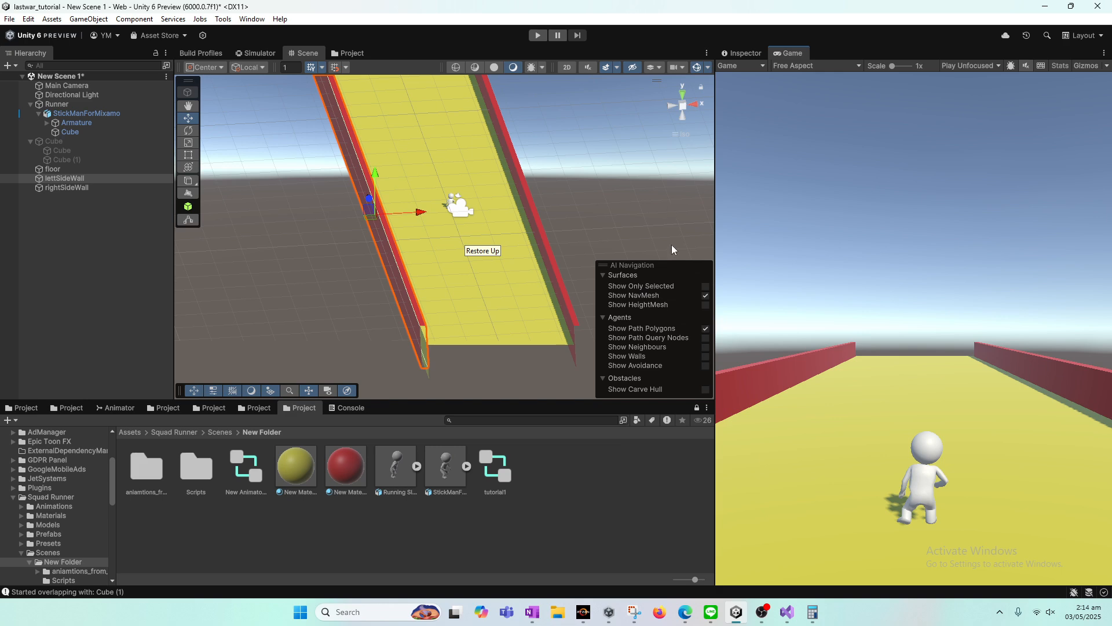
left_click(529, 611)
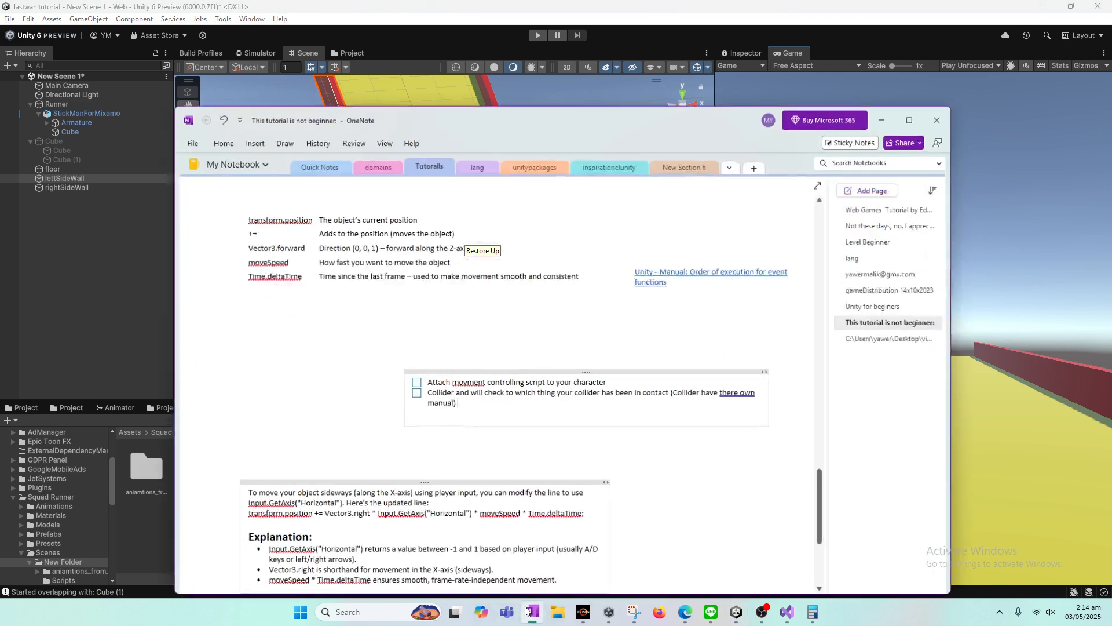
left_click(529, 612)
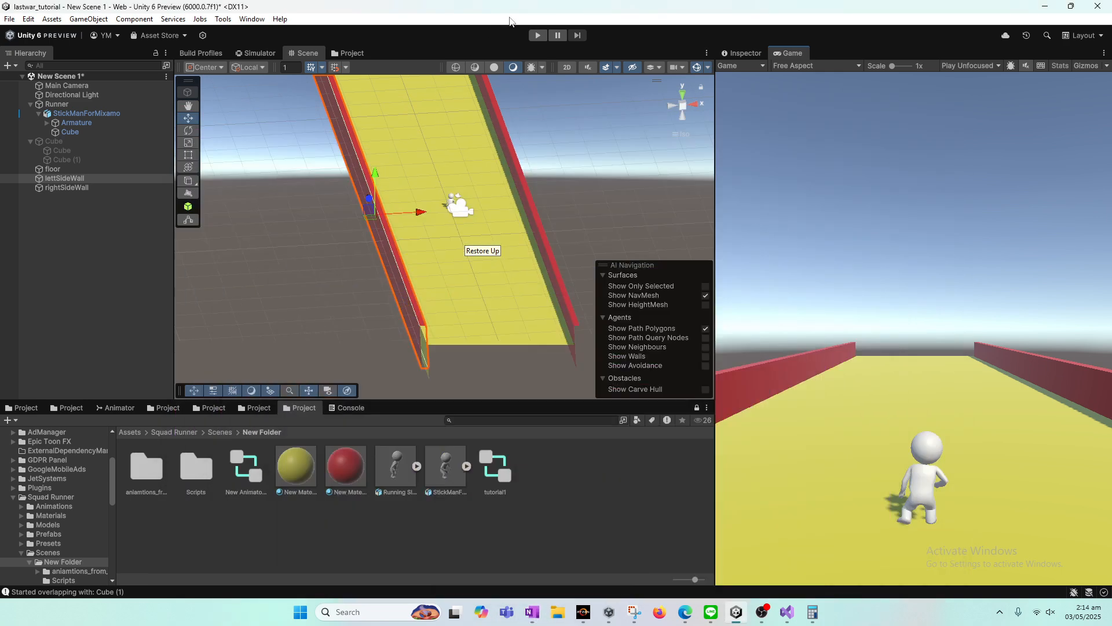
left_click(538, 35)
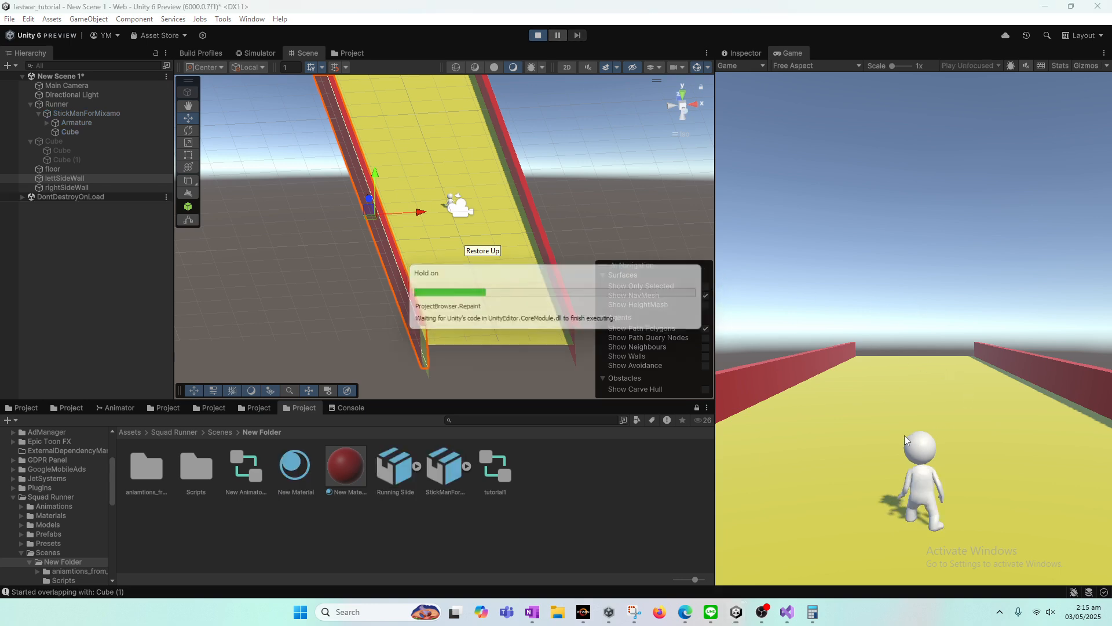
key("Left")
key("Right")
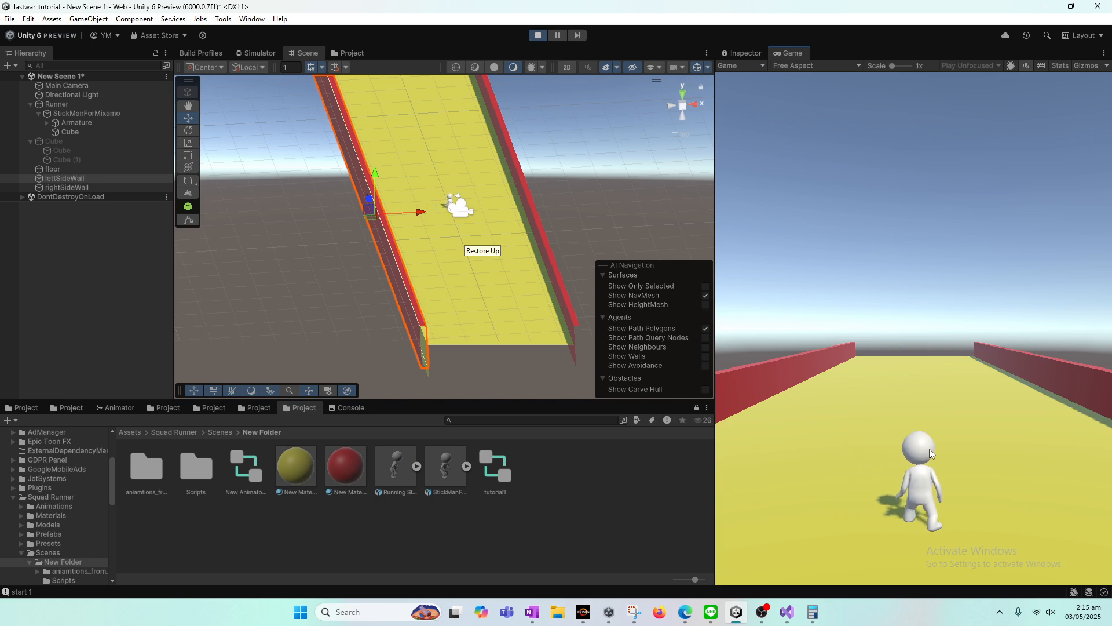
key("Left")
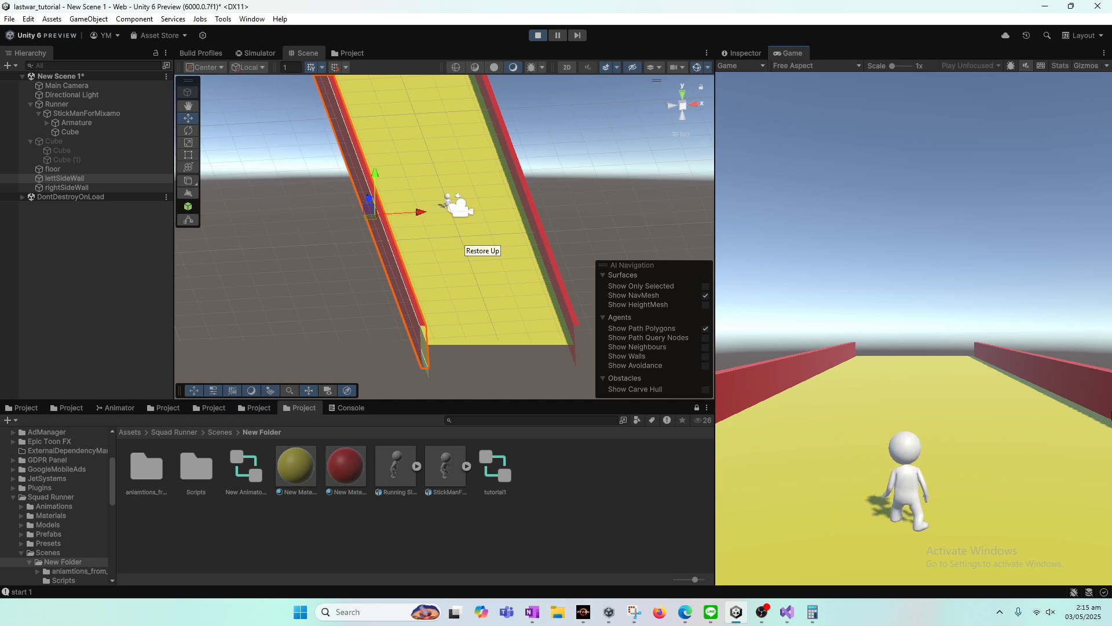
key("Right")
key("Left")
key("Right")
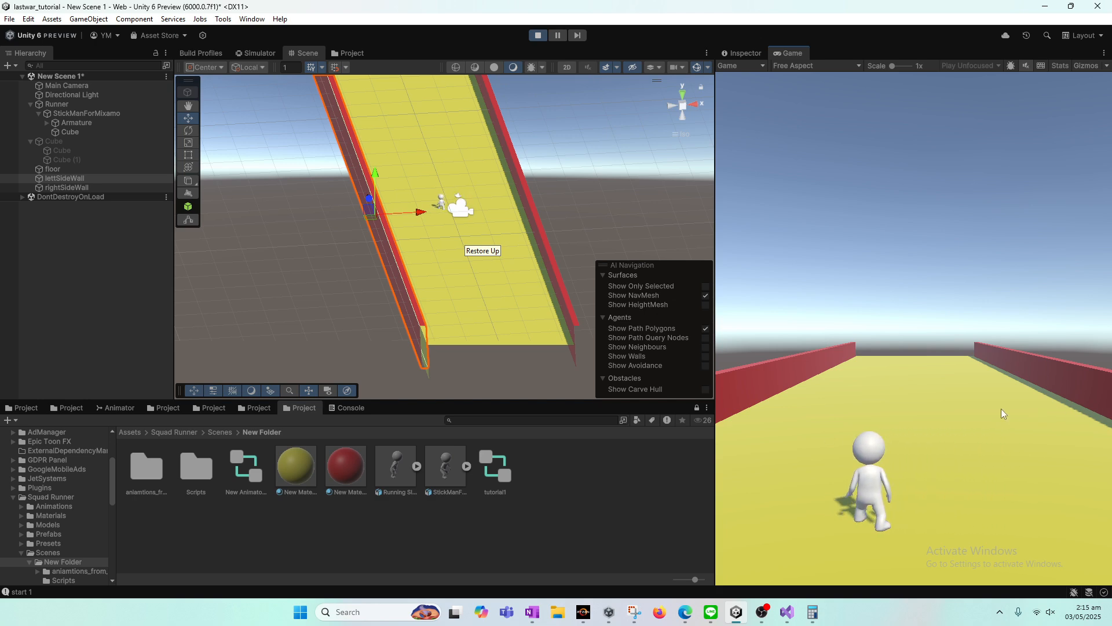
key("Left")
key("Left")
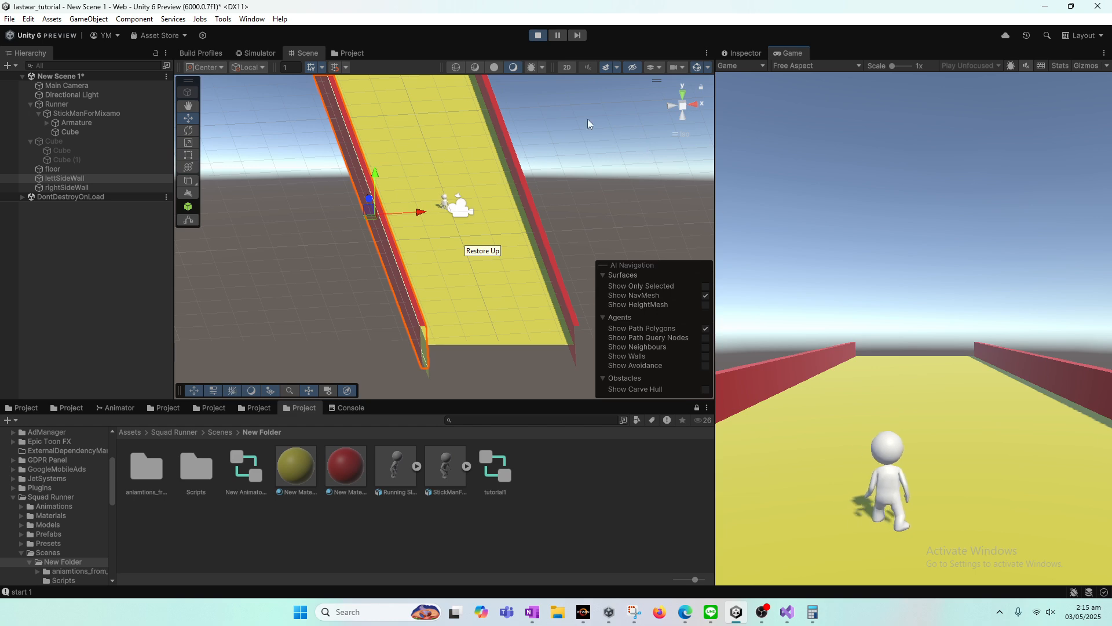
key("Right")
left_click(532, 36)
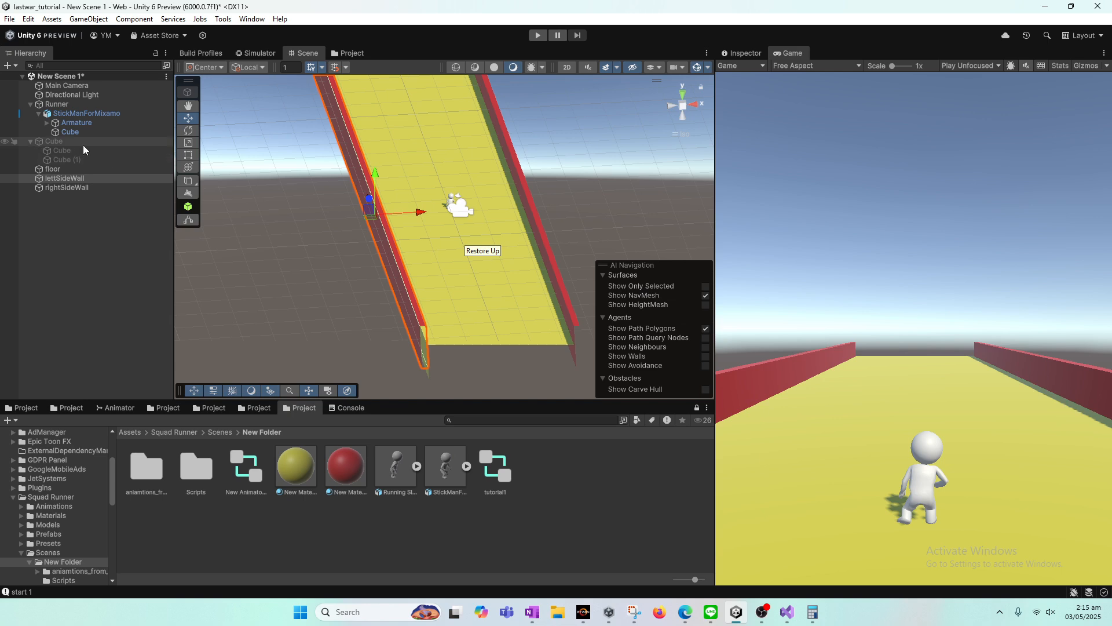
Make Main Camera a child of the Runner object so it follows the character.
left_click(63, 88)
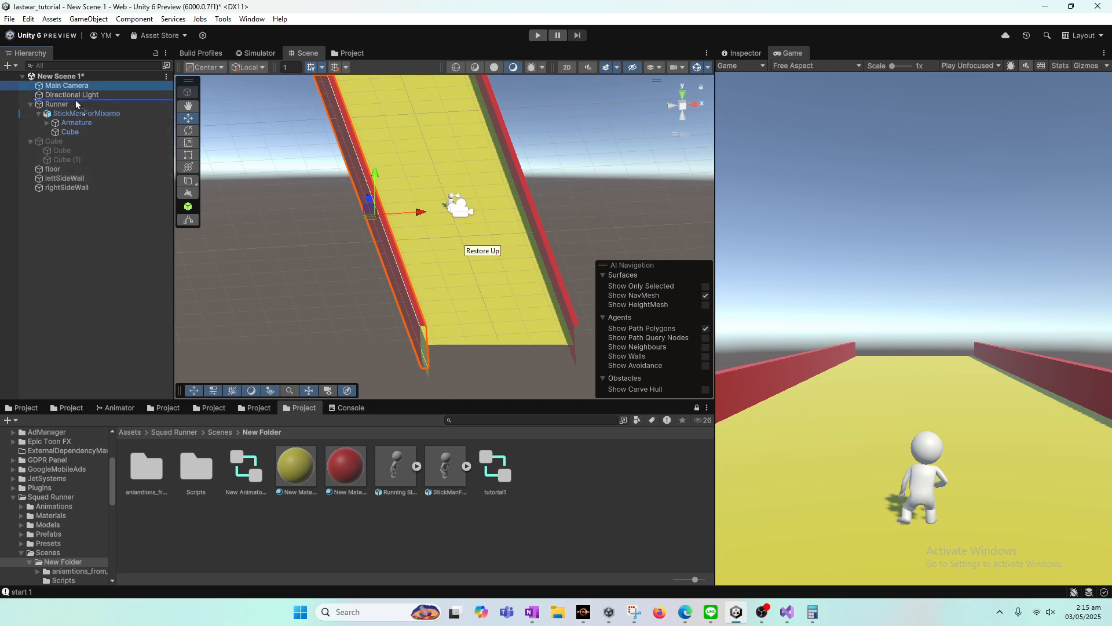
left_click_drag(76, 102, 70, 105)
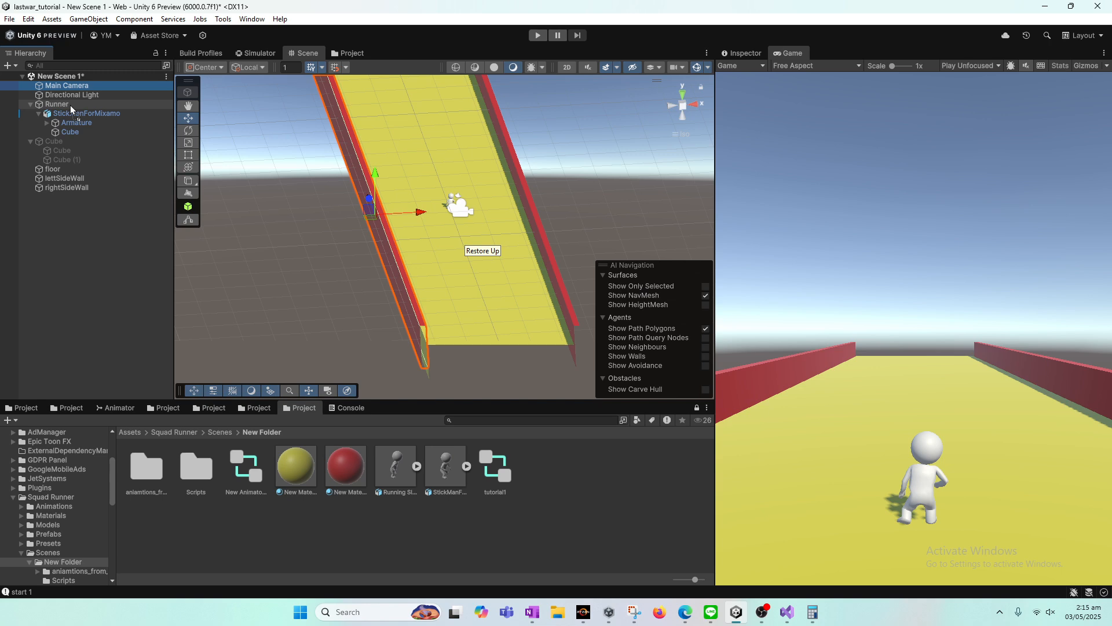
Playtest the scene by steering the runner between and past the side walls to check that the camera follows, and stop the playback.
left_click(537, 35)
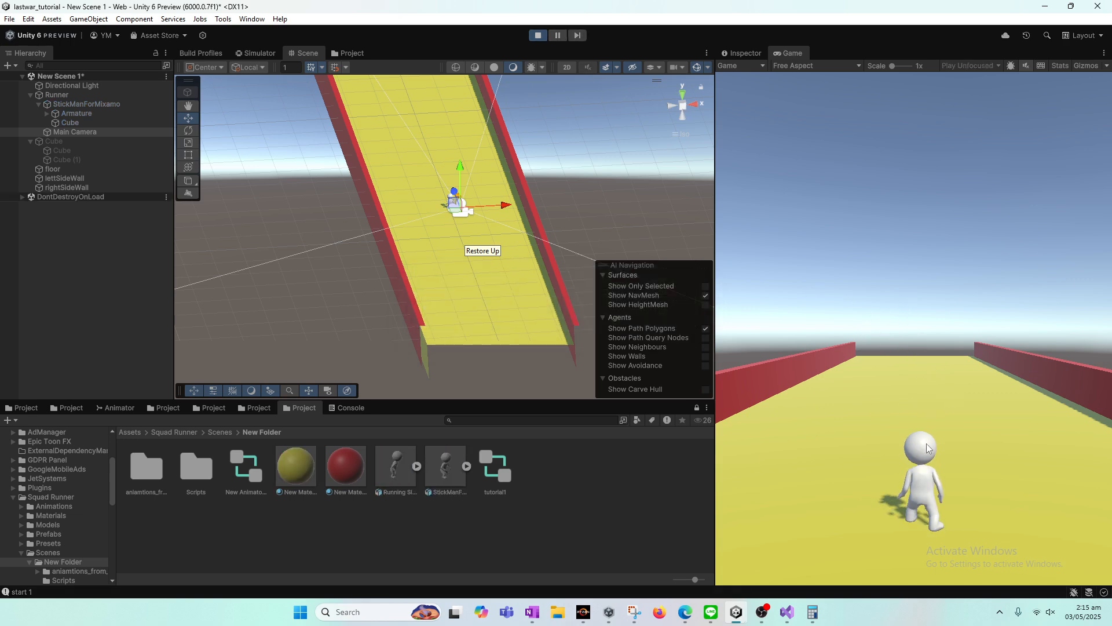
key("Left")
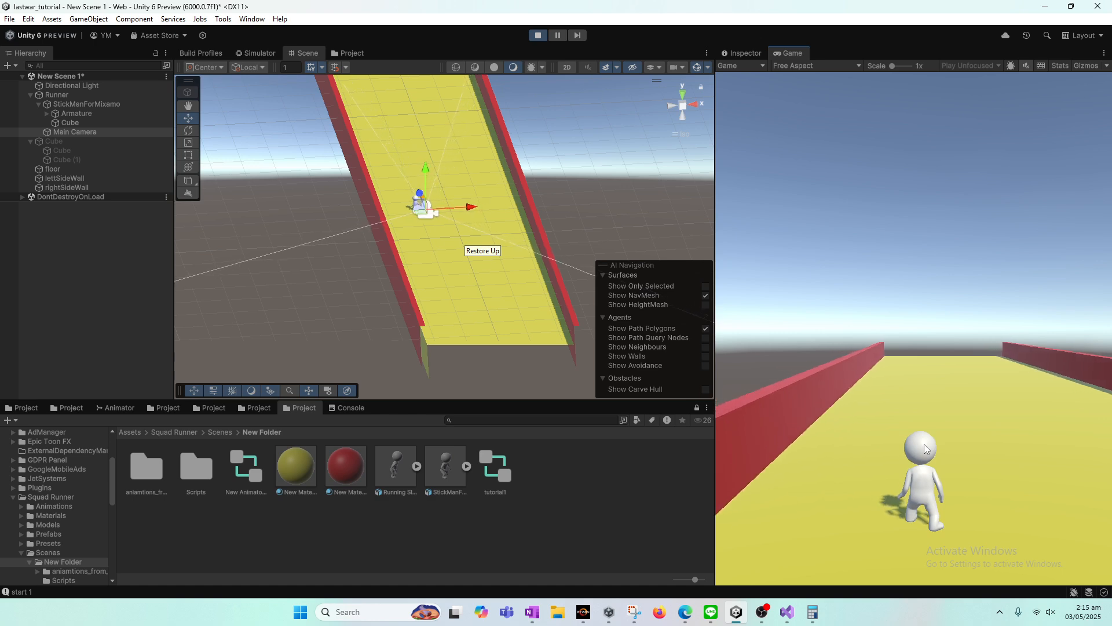
key("Right")
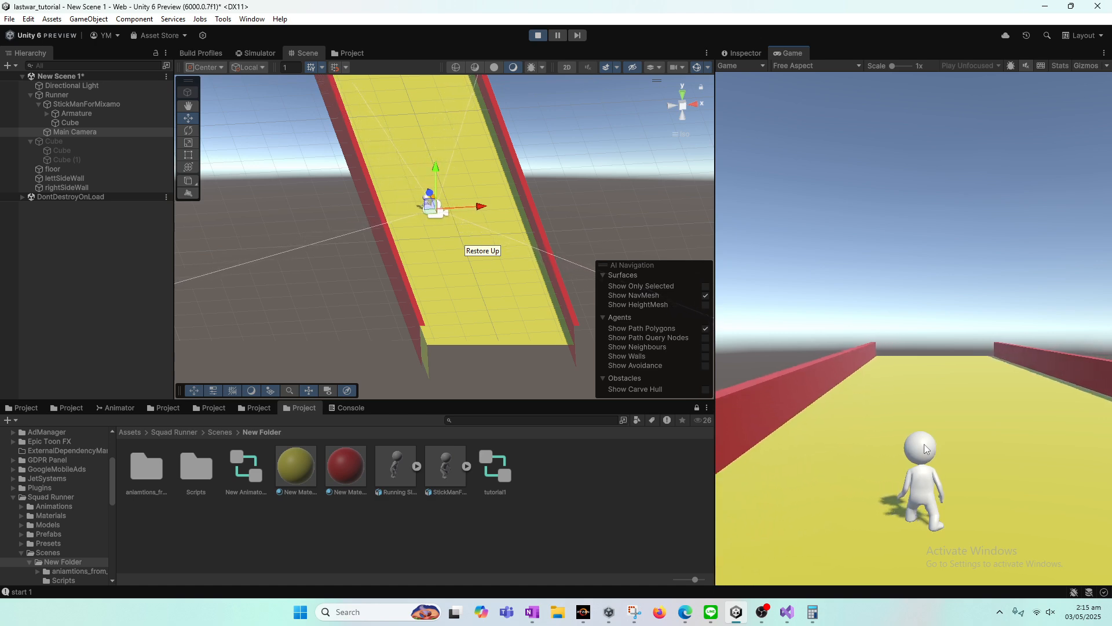
key("Right")
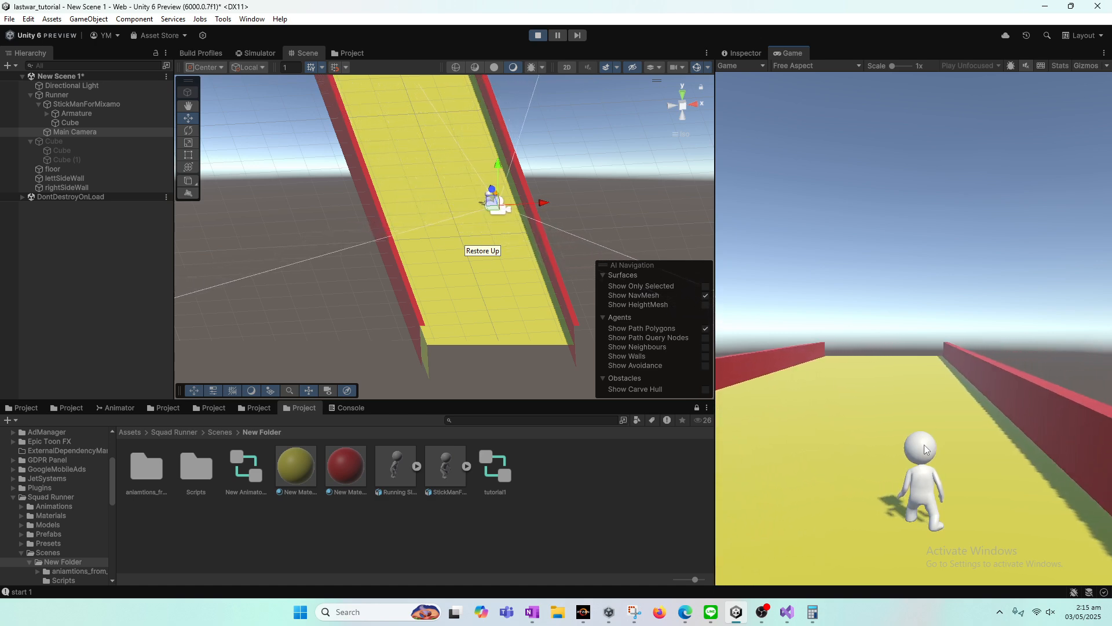
key("Right")
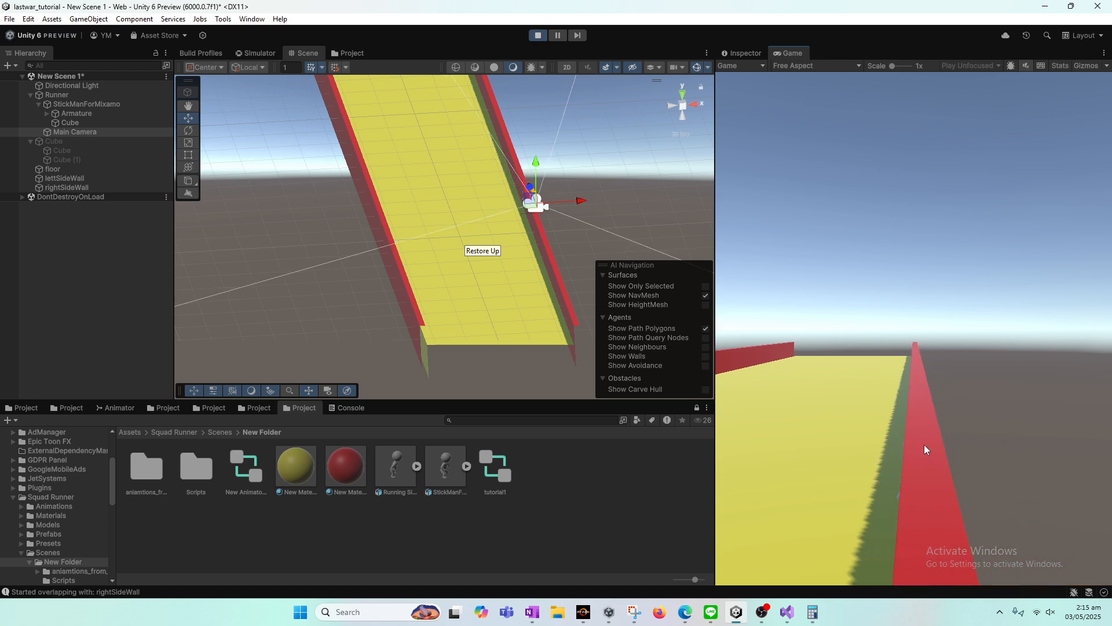
key("Left")
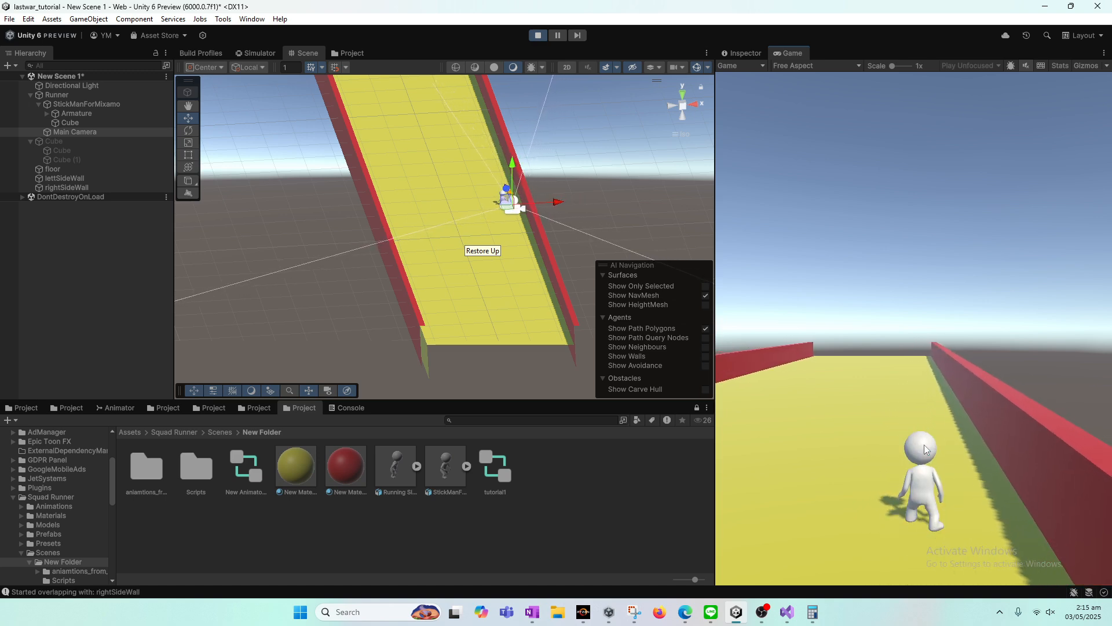
key("Left")
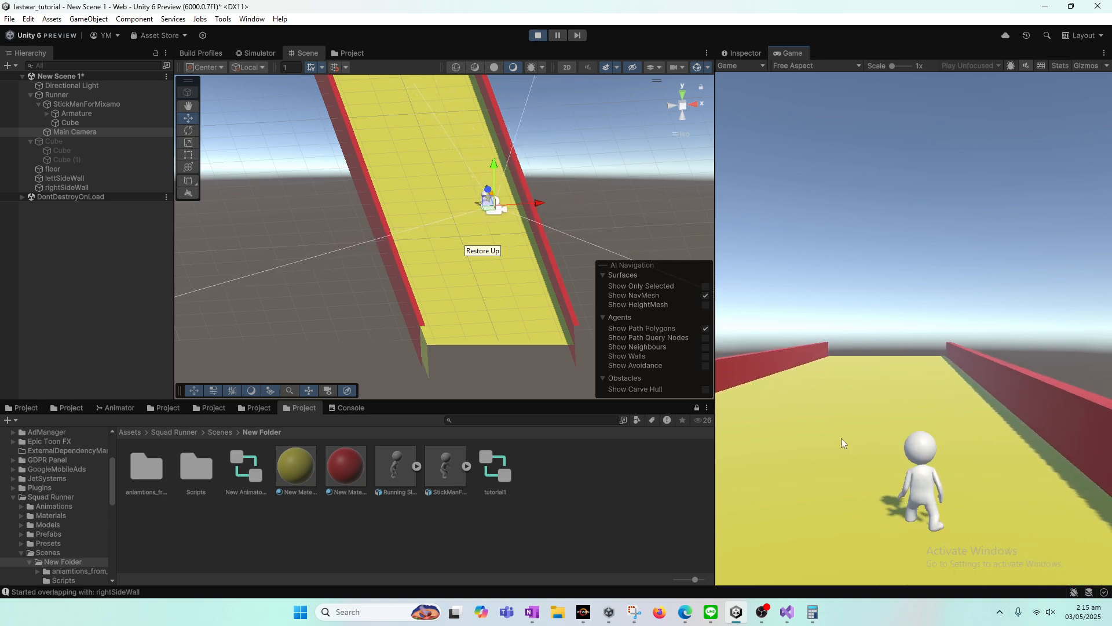
key("Left")
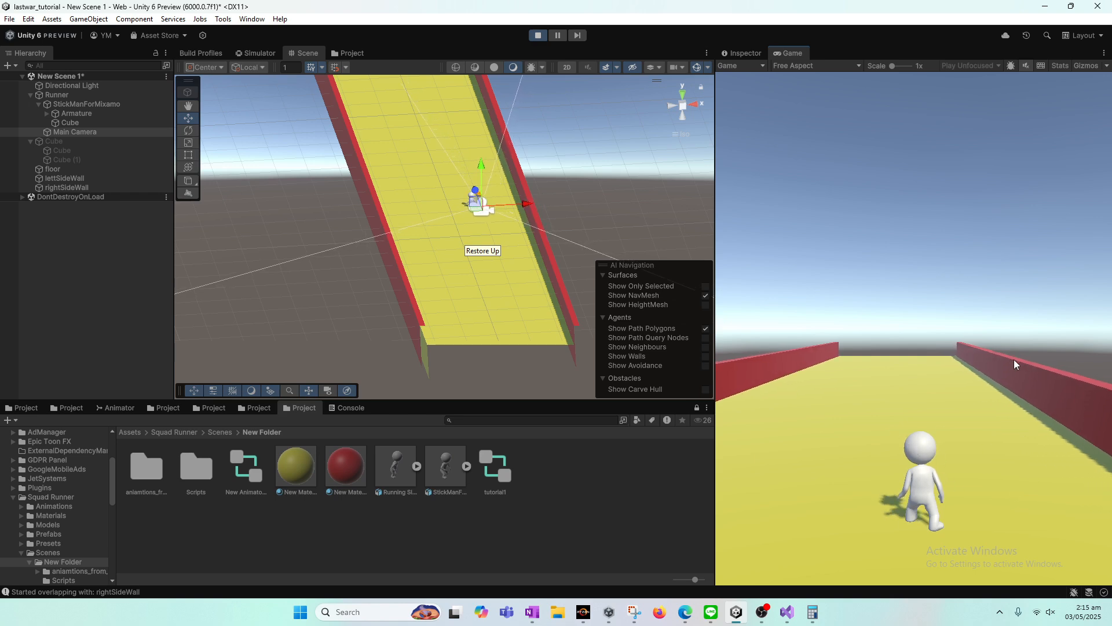
key("Left")
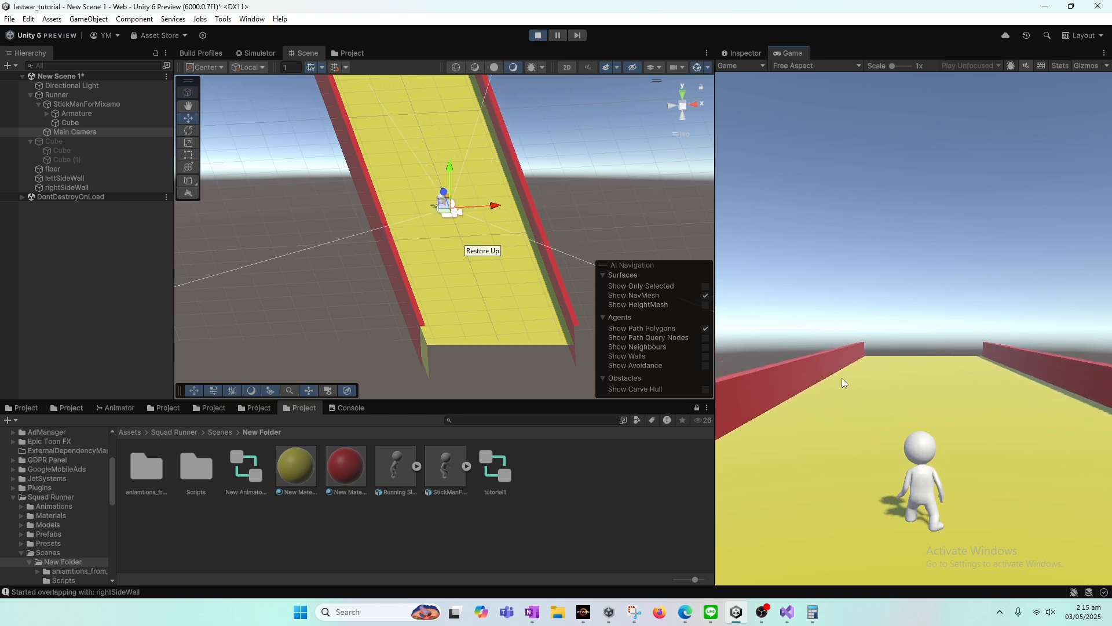
key("Right")
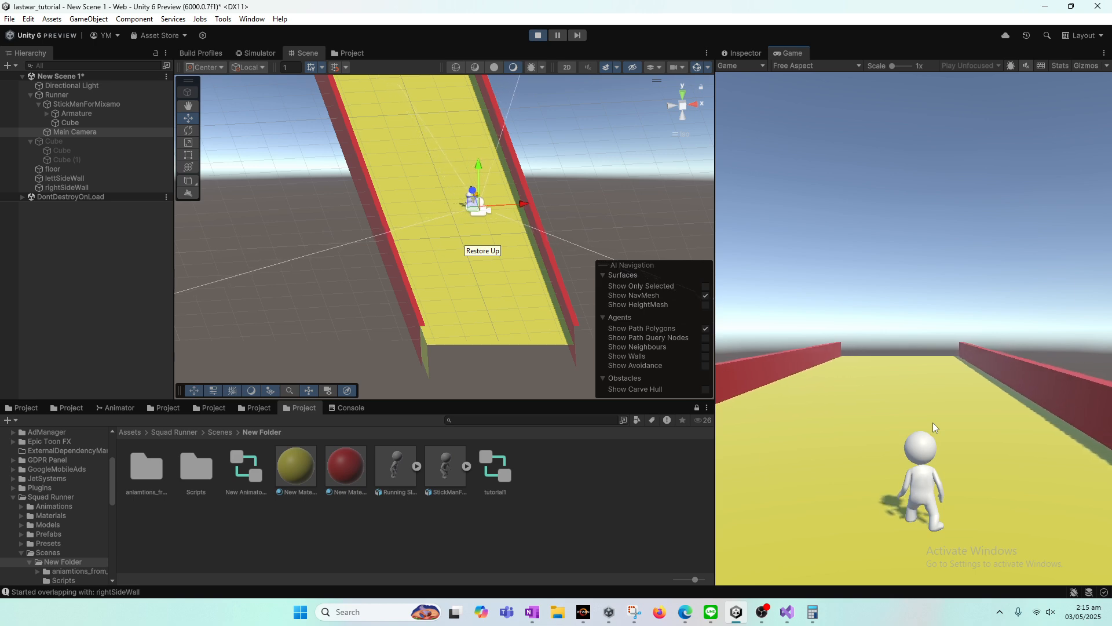
key("Right")
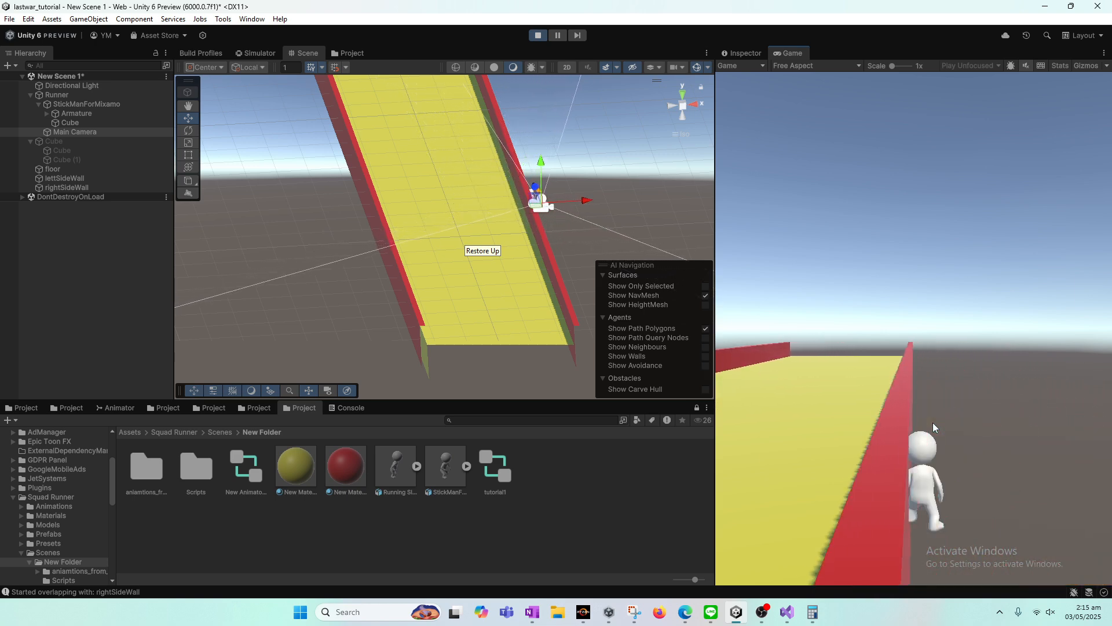
key("Left")
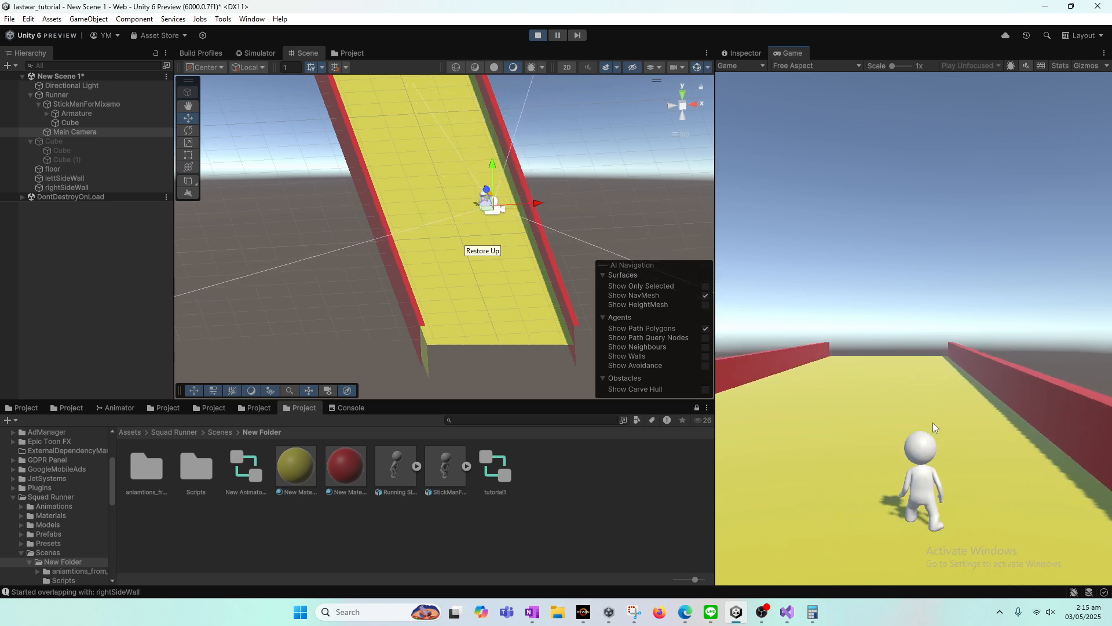
left_click(538, 36)
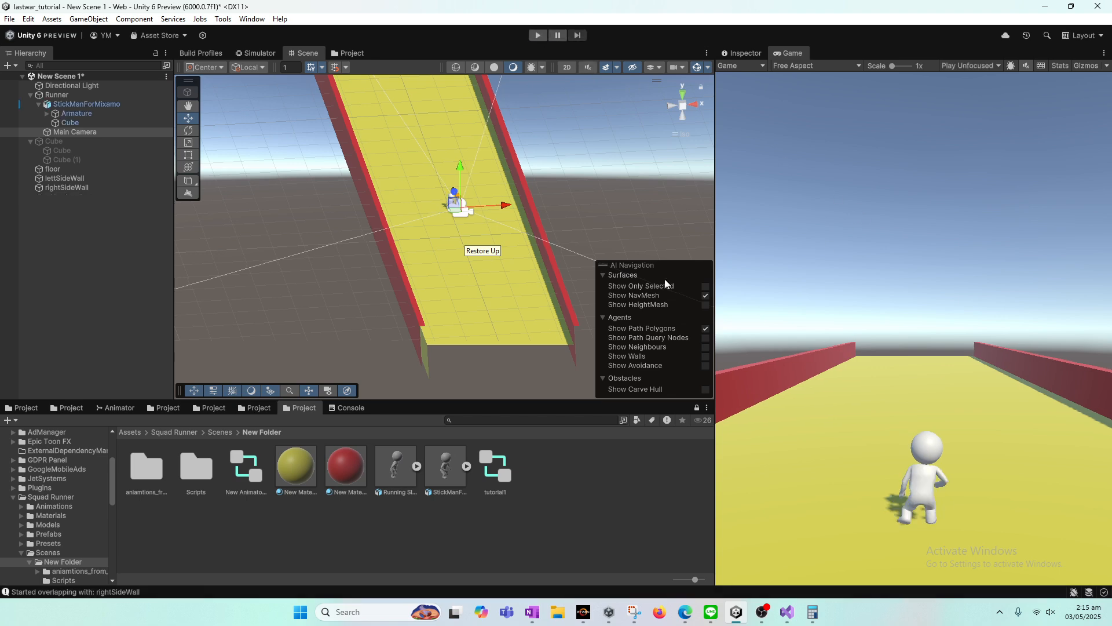
Clear all logged messages from the Console.
left_click(342, 407)
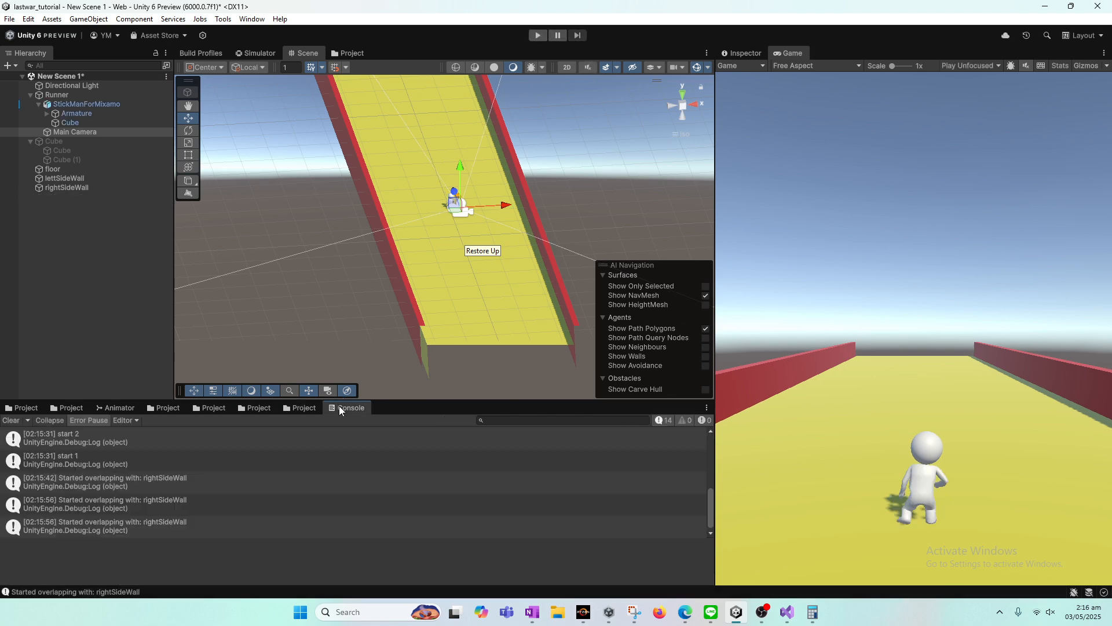
left_click(11, 420)
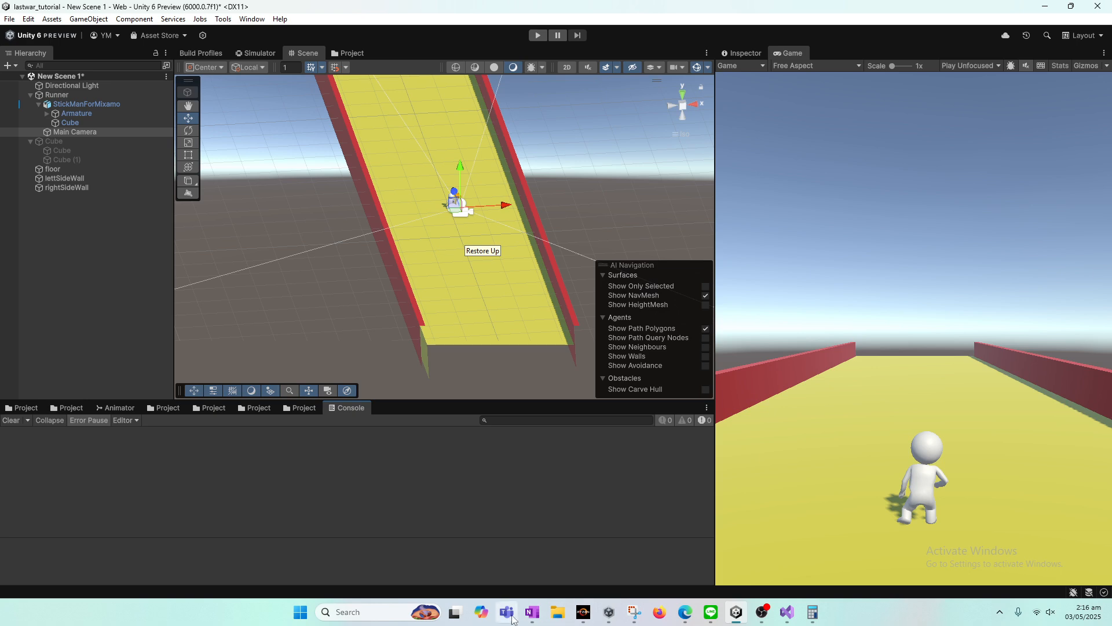
left_click(532, 612)
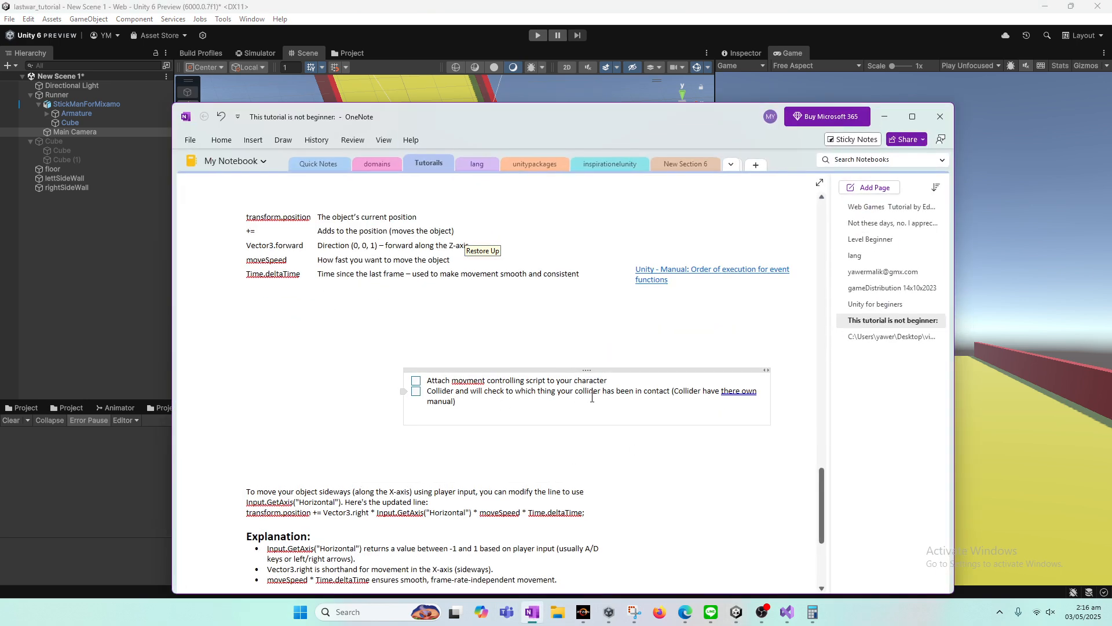
left_click(536, 615)
left_click(764, 612)
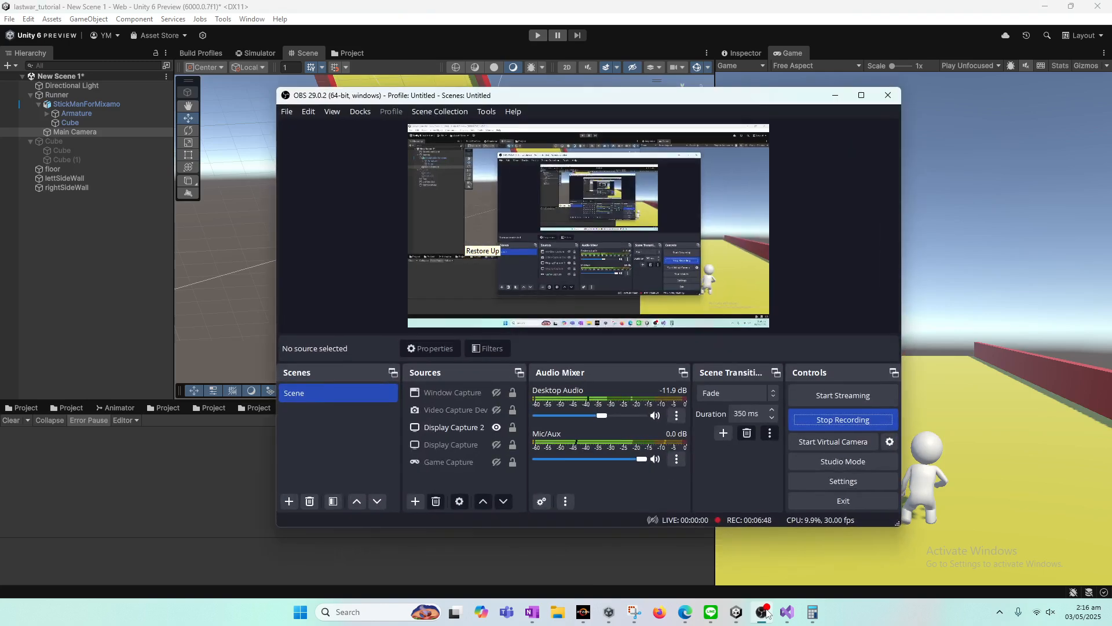
left_click(763, 613)
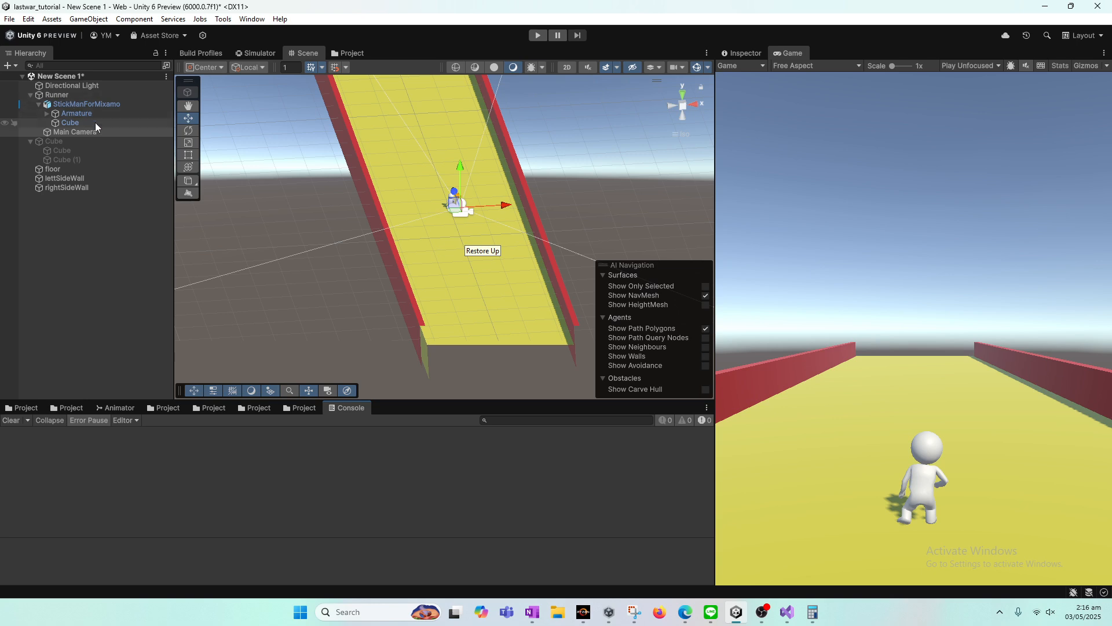
Remove the Box Collider and Rigidbody components from the Cube mesh inside StickManForMixamo.
double_click(76, 123)
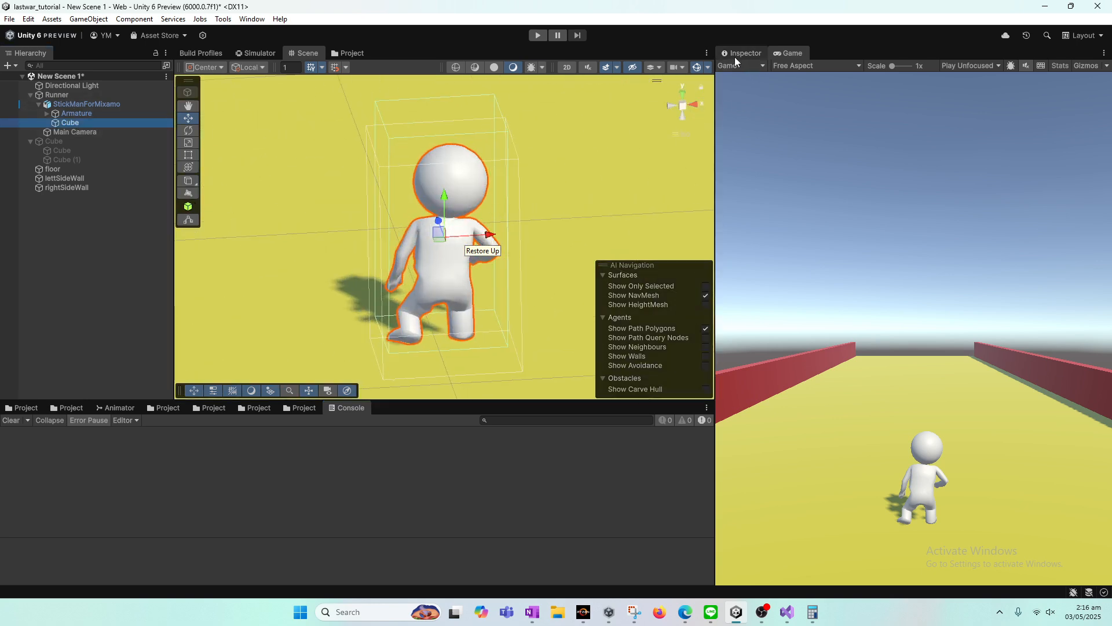
left_click(735, 57)
scroll(806, 113, "down", 5)
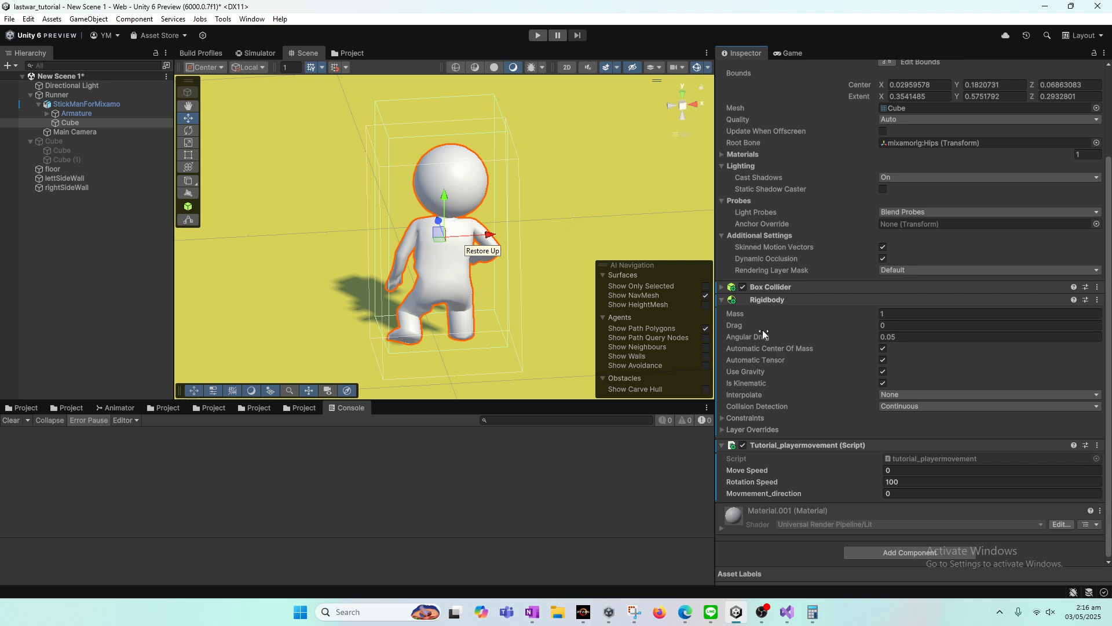
left_click(1102, 287)
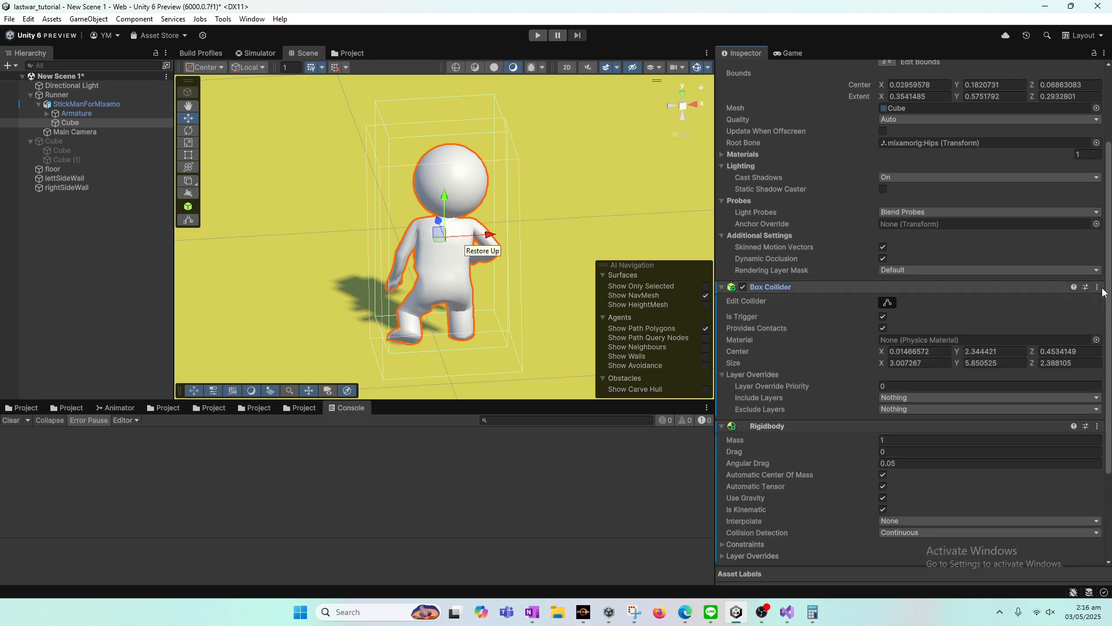
left_click(1098, 288)
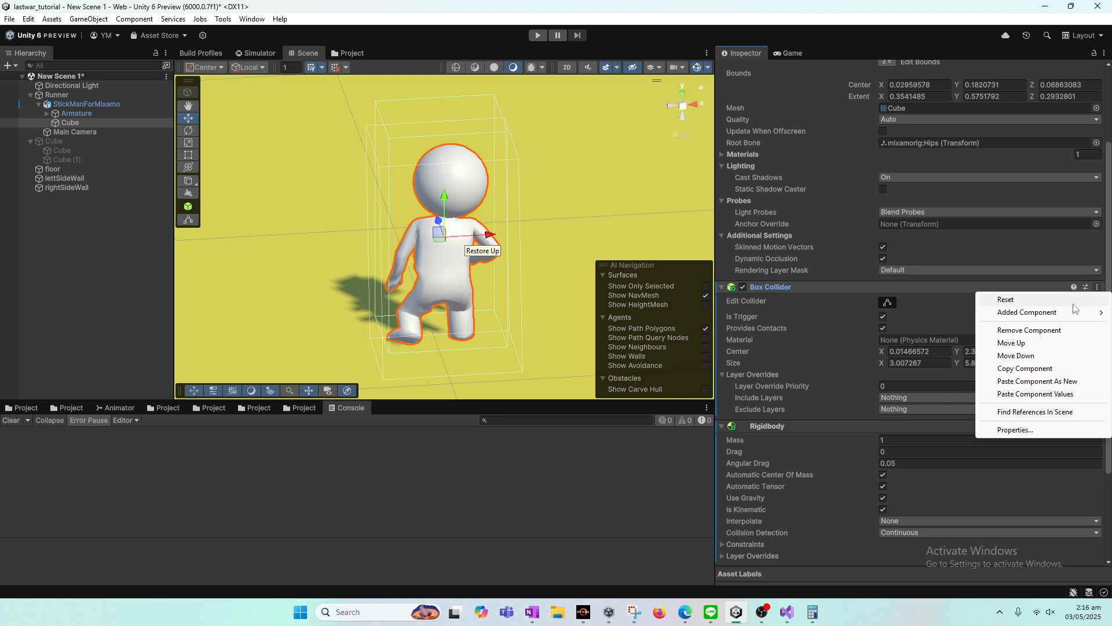
left_click(1027, 330)
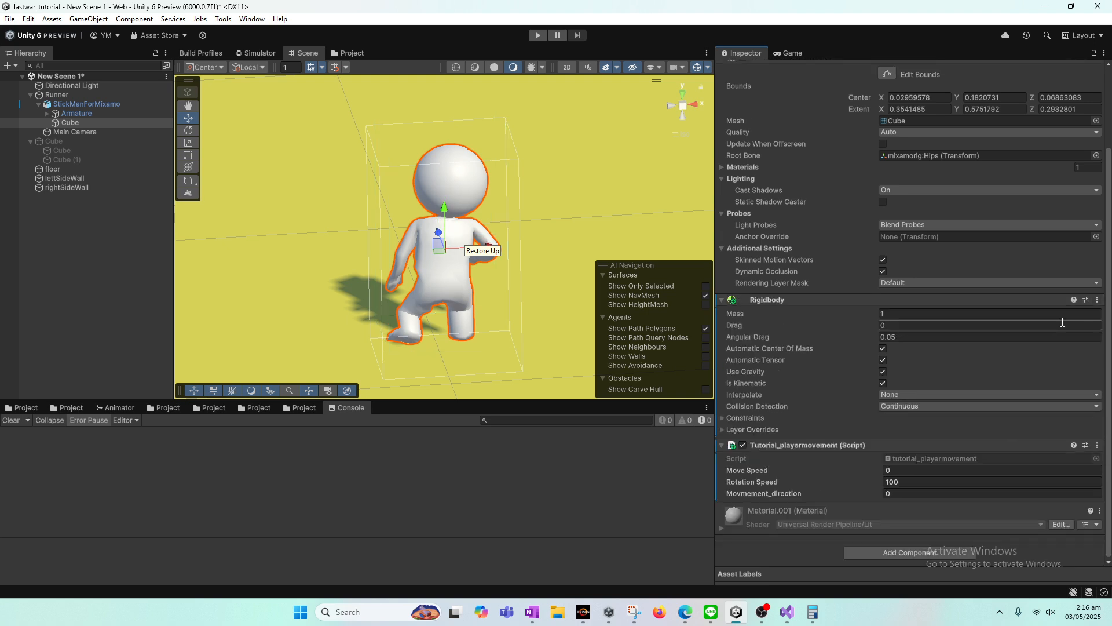
left_click(1097, 299)
left_click(1022, 341)
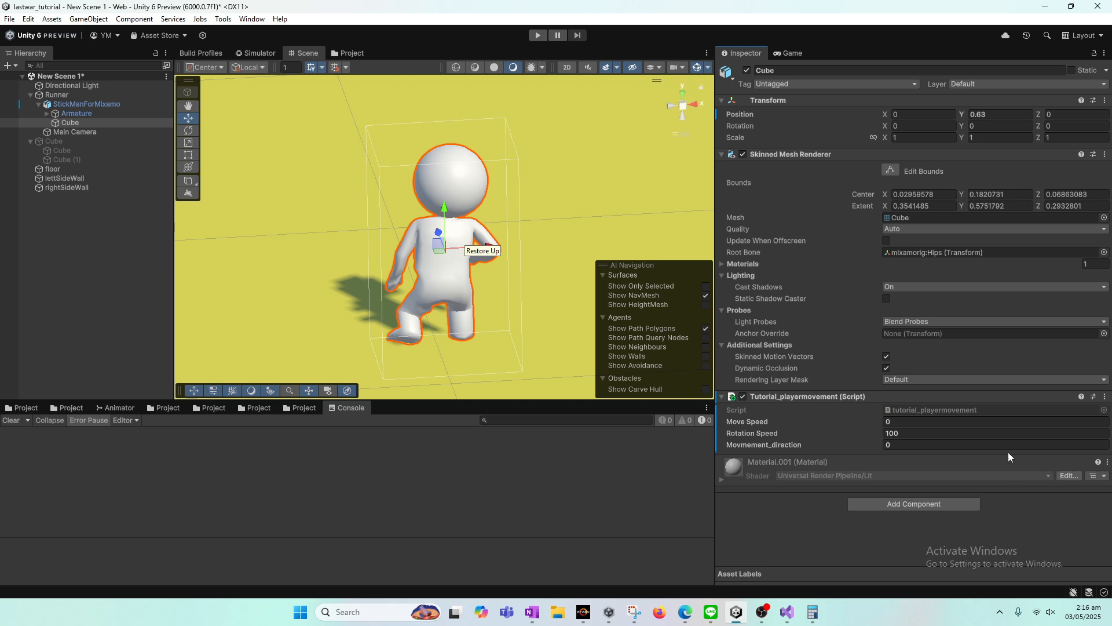
Remove the Tutorial_playermovement script component from the character's Cube mesh.
left_click(309, 408)
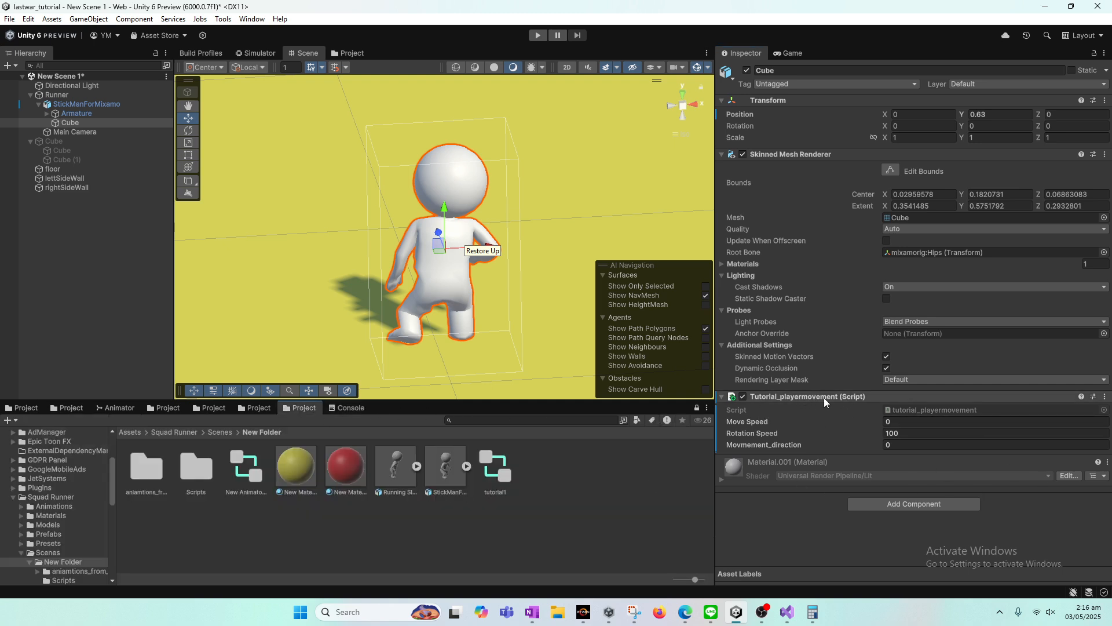
left_click(266, 412)
left_click(287, 405)
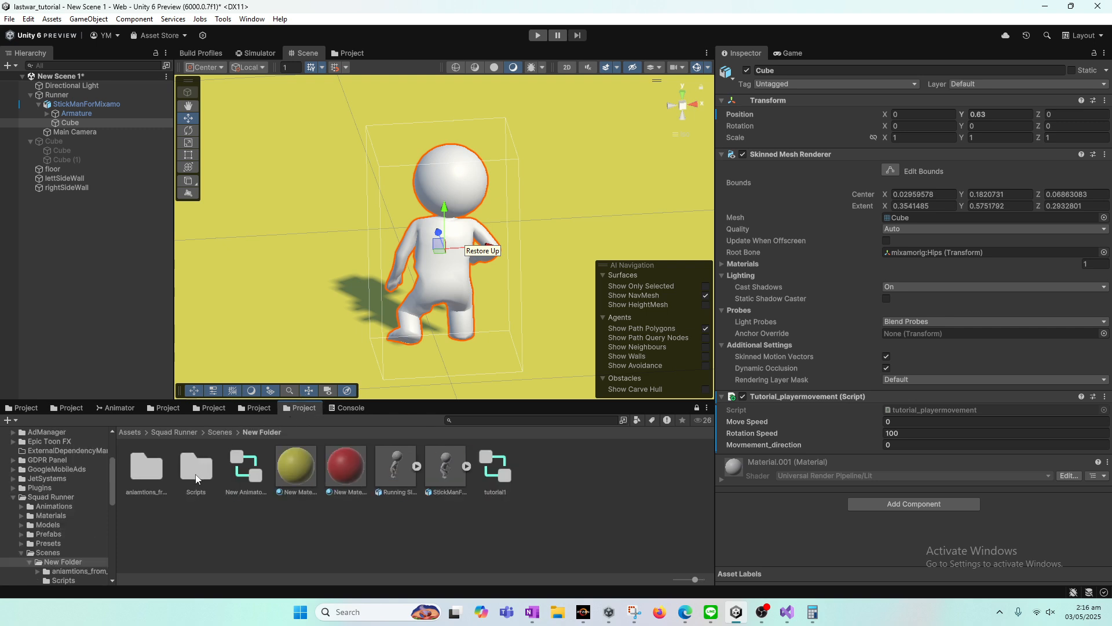
right_click(1044, 400)
left_click(1043, 422)
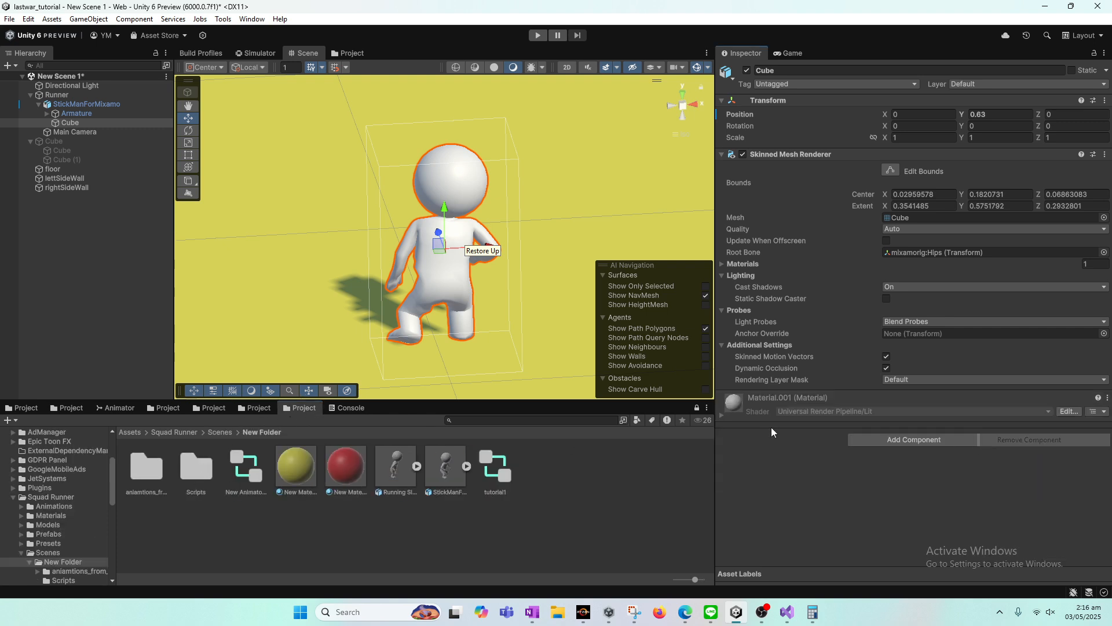
Find the collider components and add a new Box Collider to the character's Cube mesh.
left_click(895, 439)
type("r")
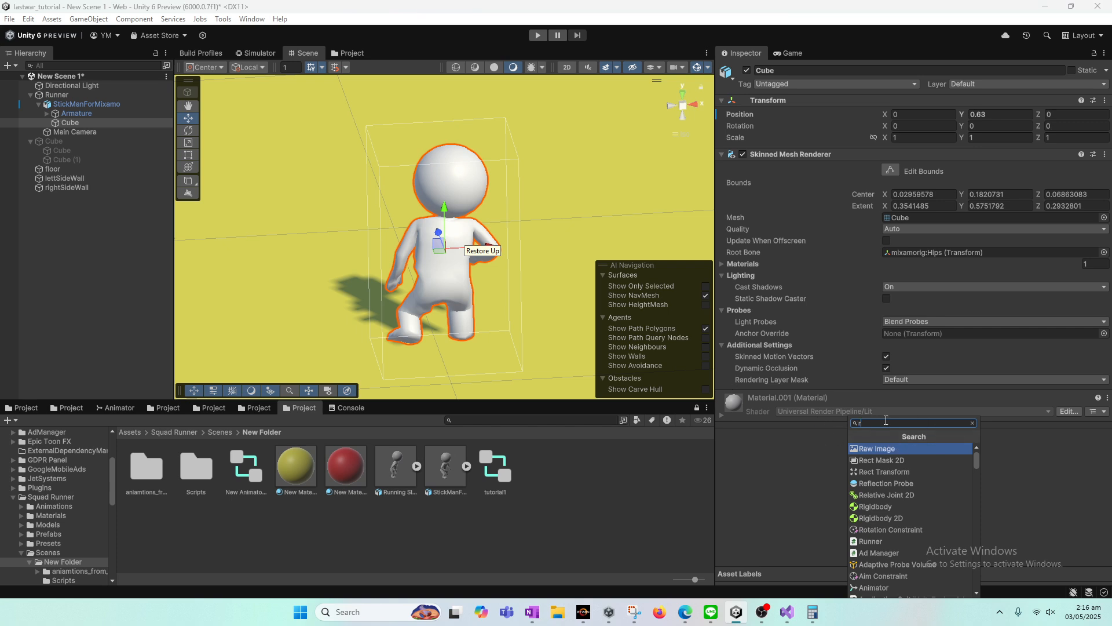
key("BackSpace")
type("cik")
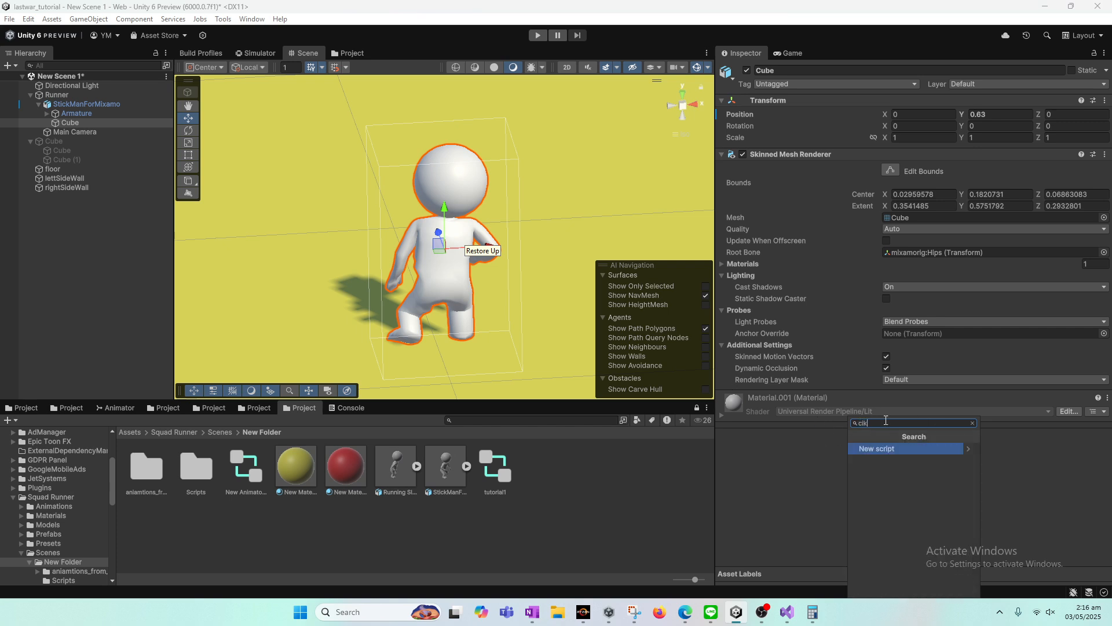
key("BackSpace")
key("BackSpace")
type("oll")
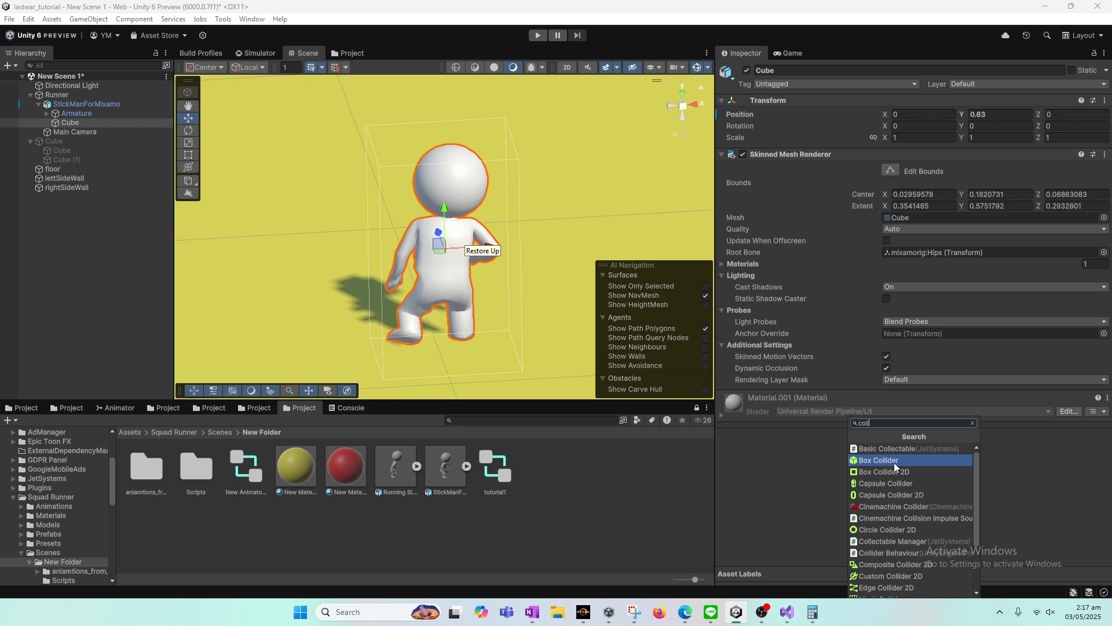
left_click(895, 462)
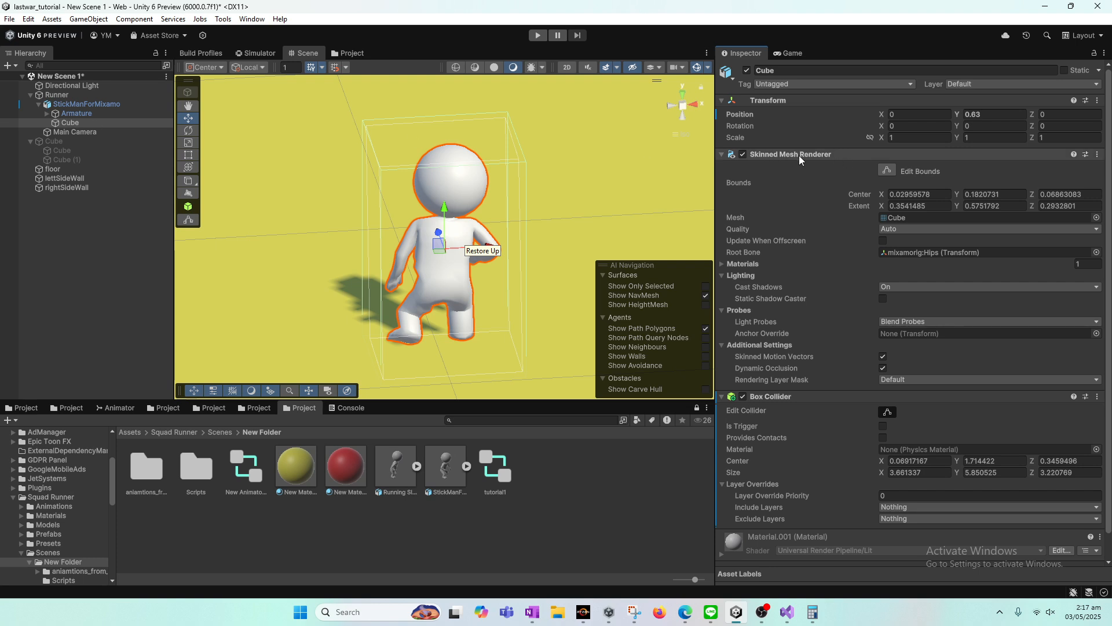
Deactivate the floor object so it no longer hides the lower part of the character's collider.
scroll(995, 342, "down", 2)
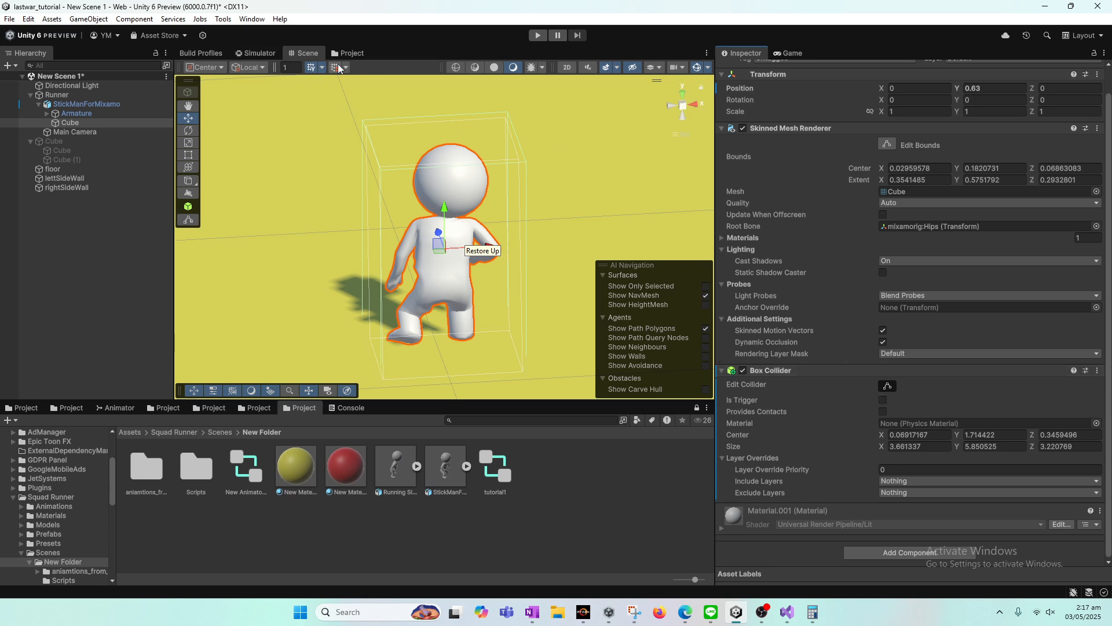
scroll(568, 288, "up", 2)
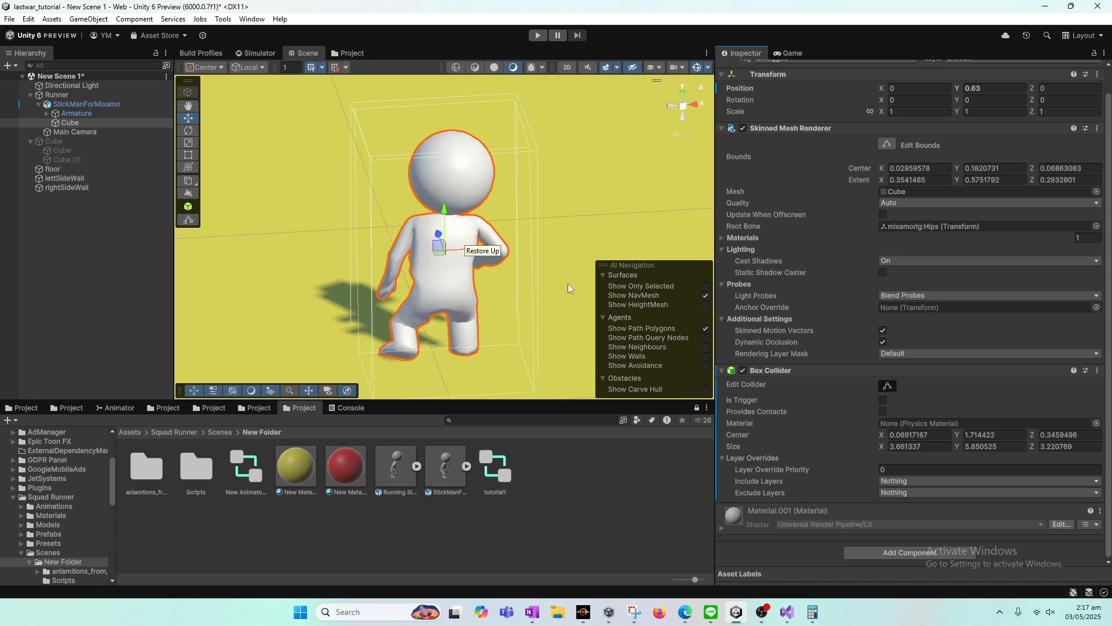
scroll(568, 283, "up", 1)
left_click_drag(567, 284, 562, 239, "alt")
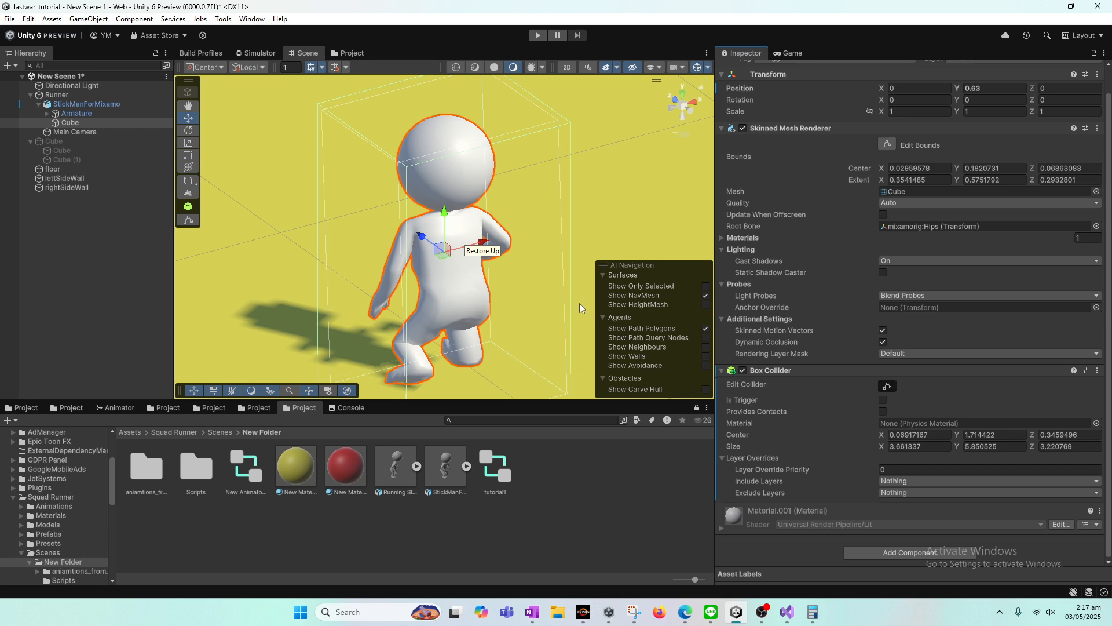
left_click(79, 168)
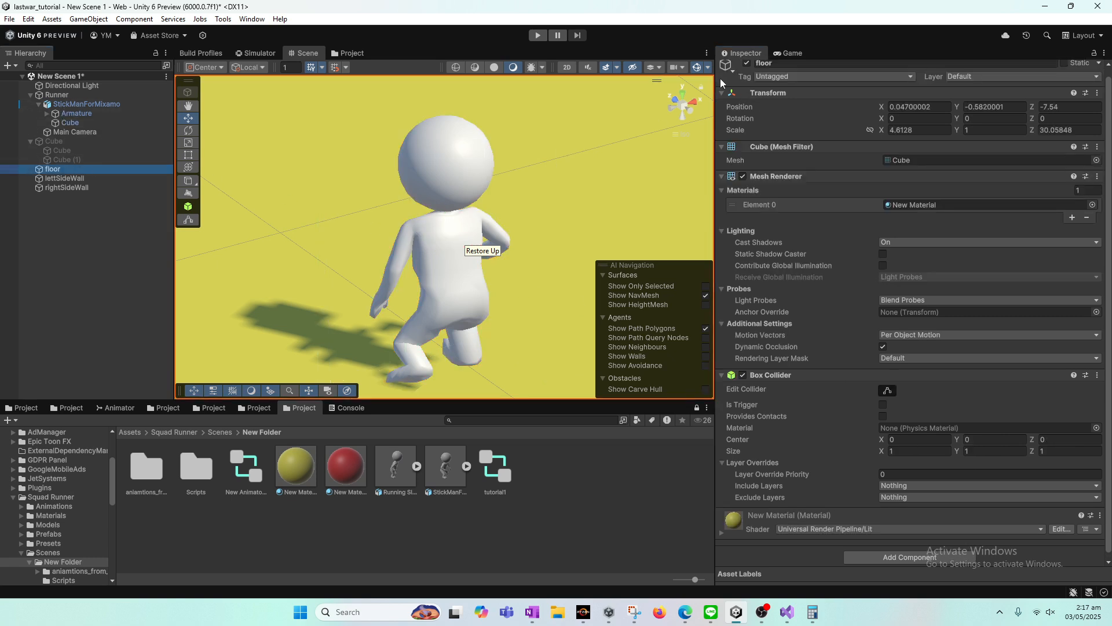
left_click(748, 64)
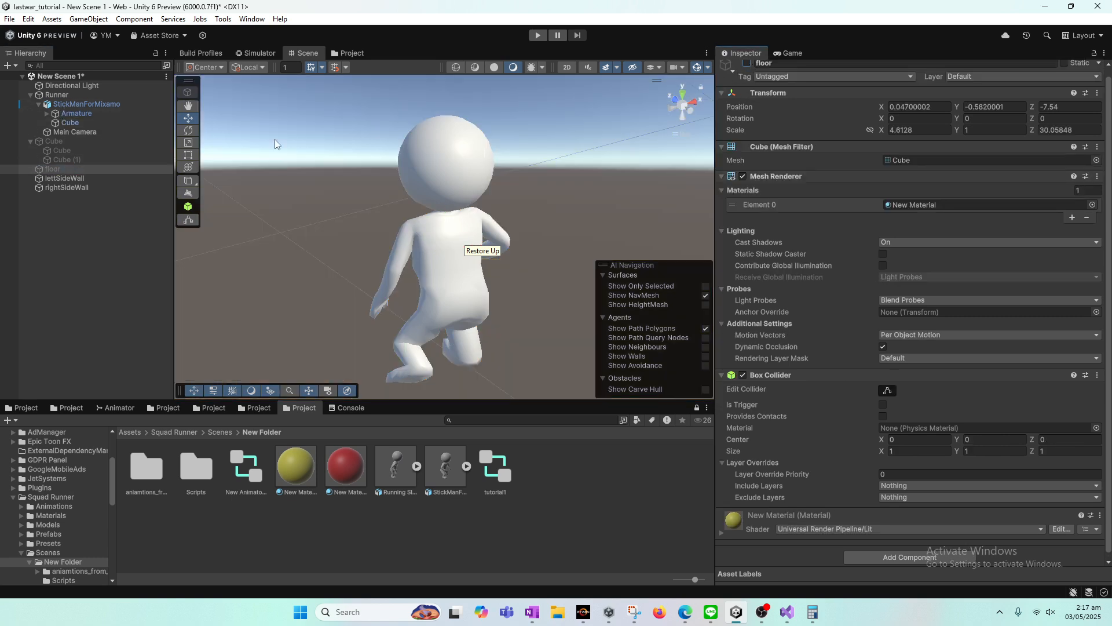
Edit the Cube mesh's Box Collider, tightening its footprint around the character to about 2.19 in X and 2.22 in Z.
left_click(81, 123)
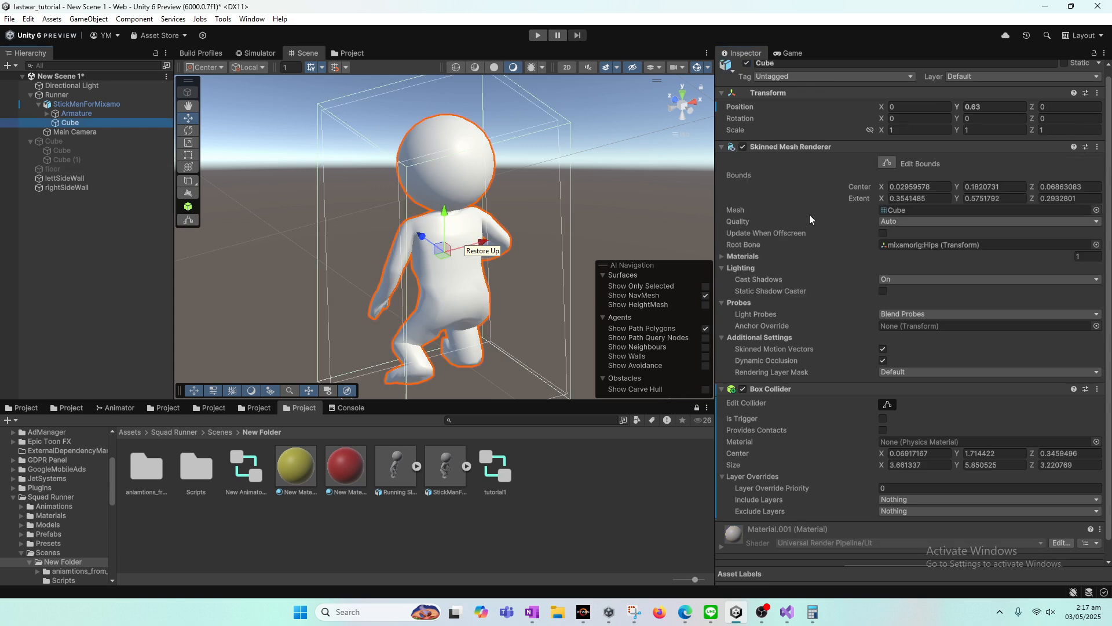
middle_click_drag(631, 217, 636, 148)
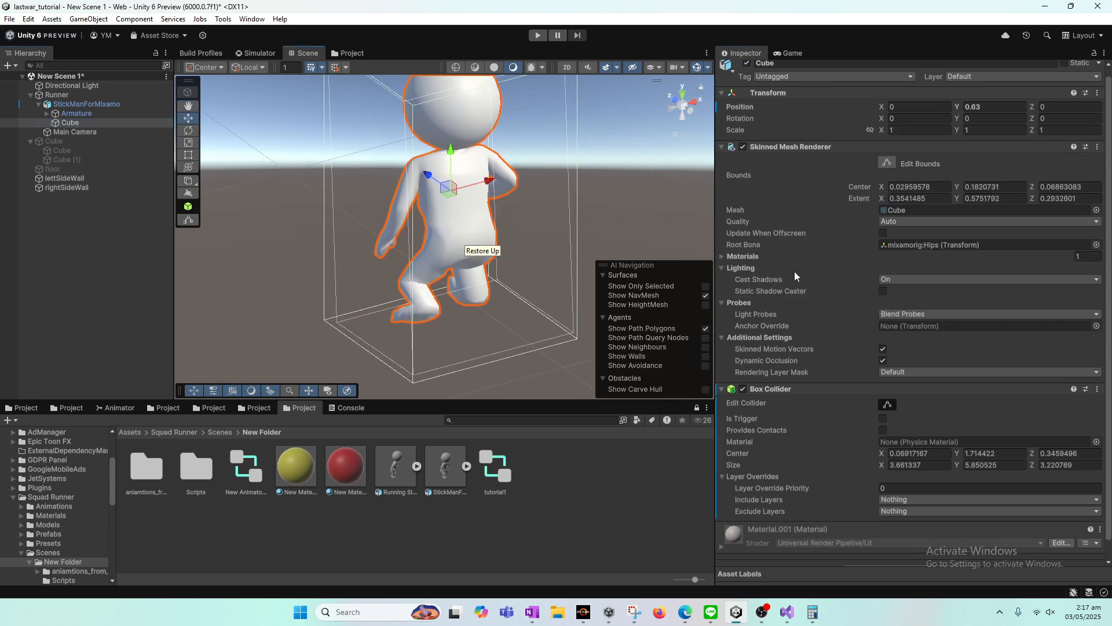
left_click(885, 408)
left_click(888, 407)
left_click(888, 406)
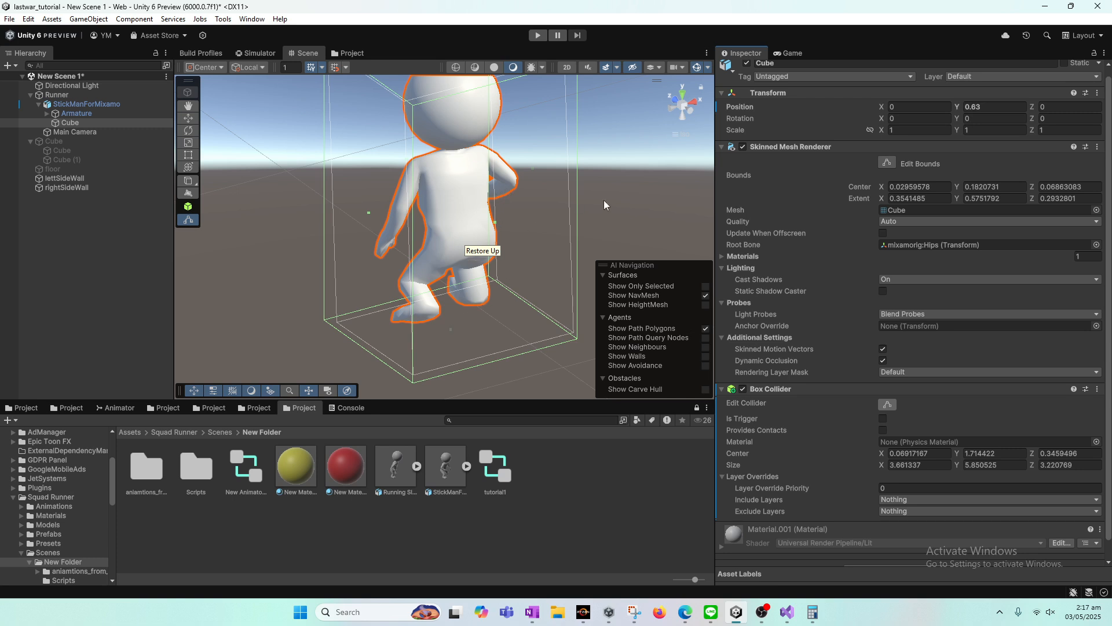
middle_click_drag(625, 200, 645, 278)
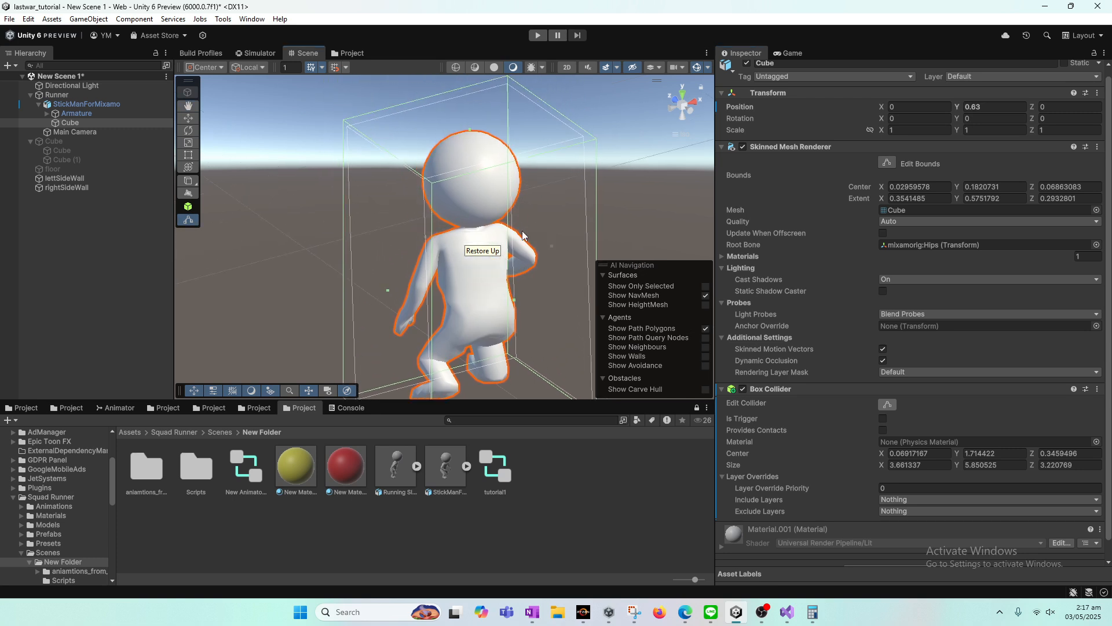
left_click(685, 96)
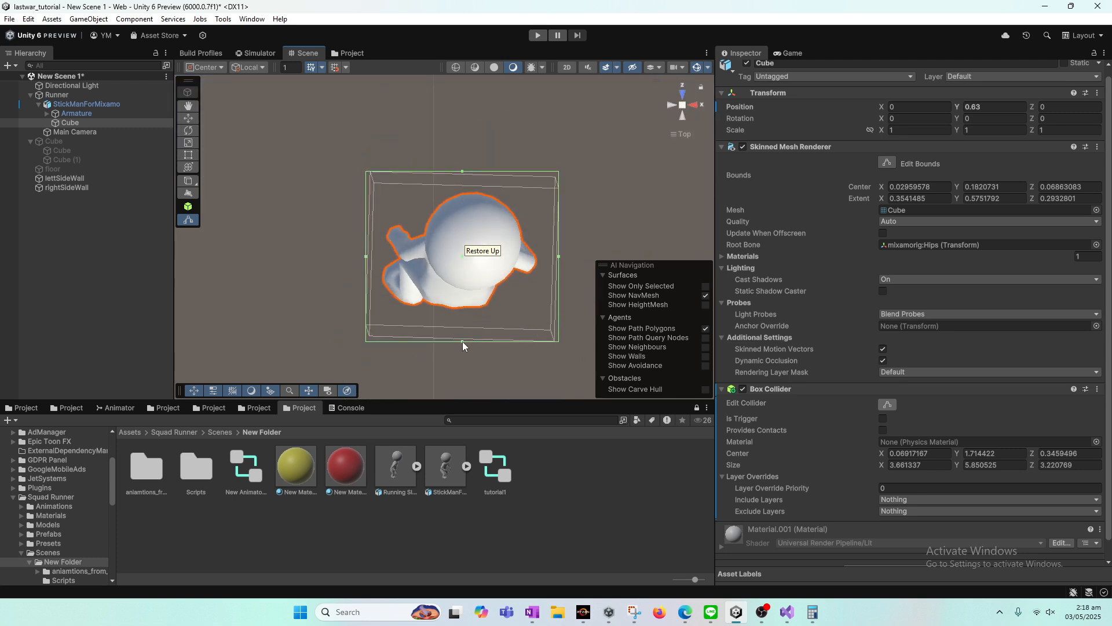
left_click_drag(462, 342, 474, 311)
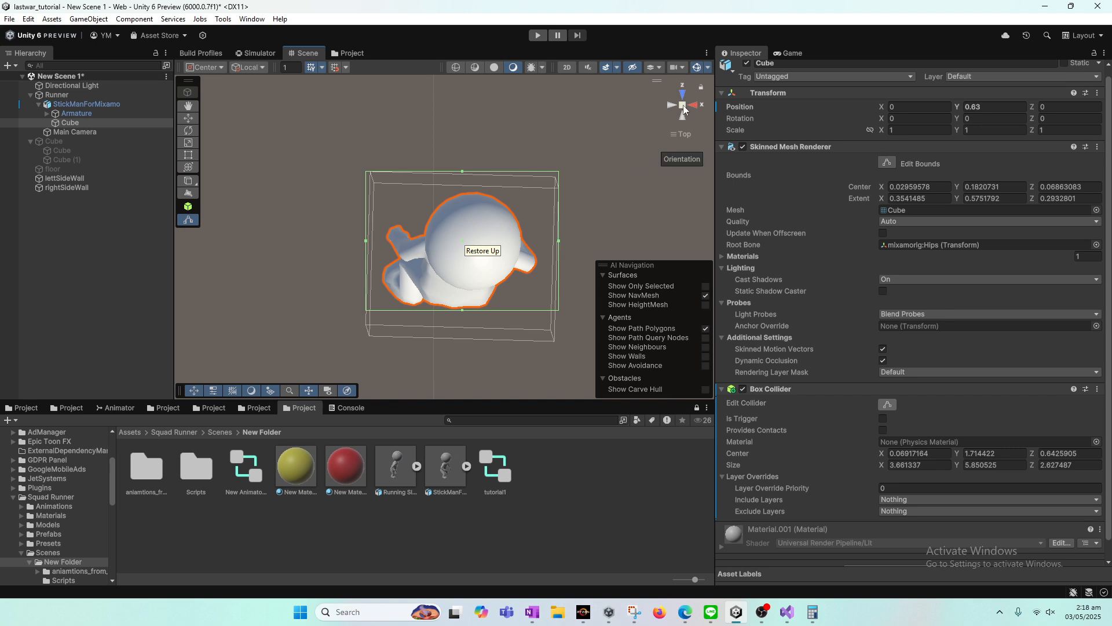
left_click_drag(558, 240, 528, 251)
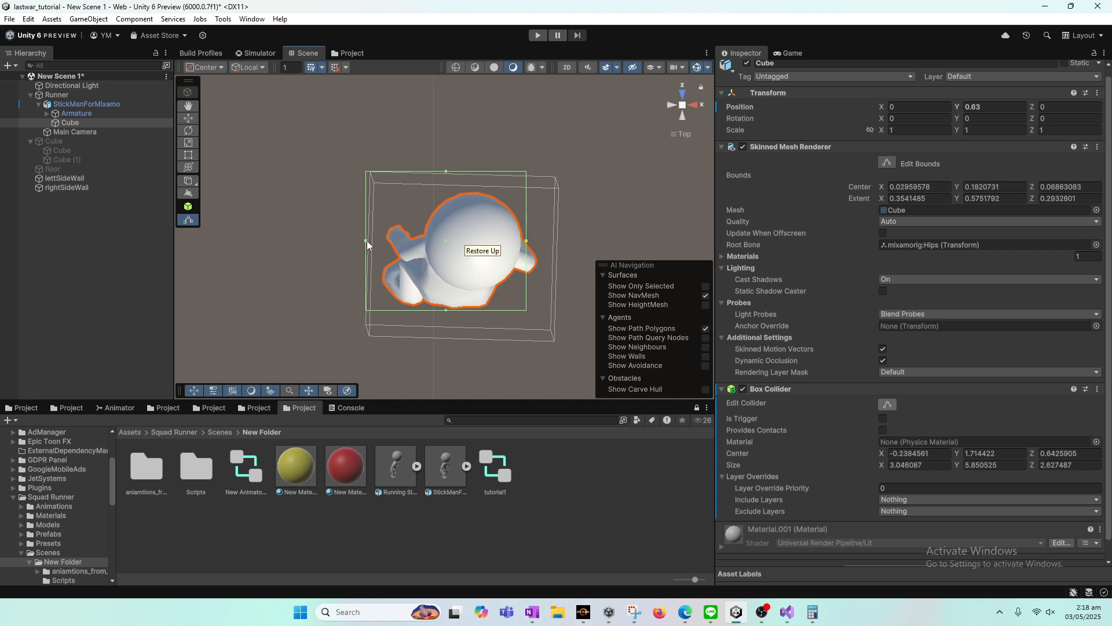
left_click_drag(367, 241, 413, 251)
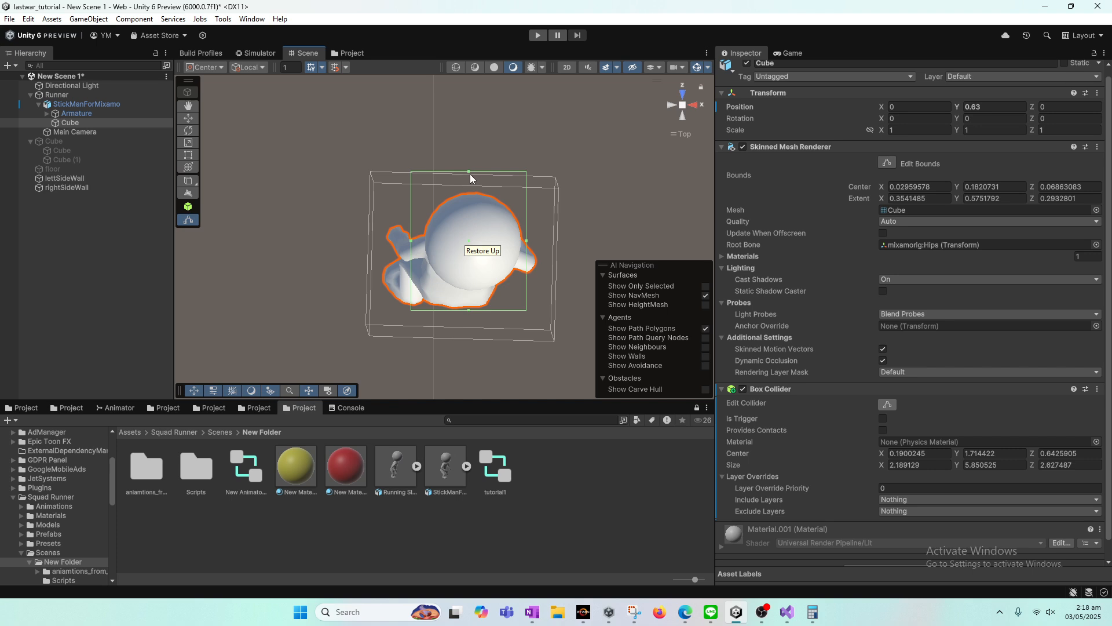
left_click_drag(470, 174, 470, 194)
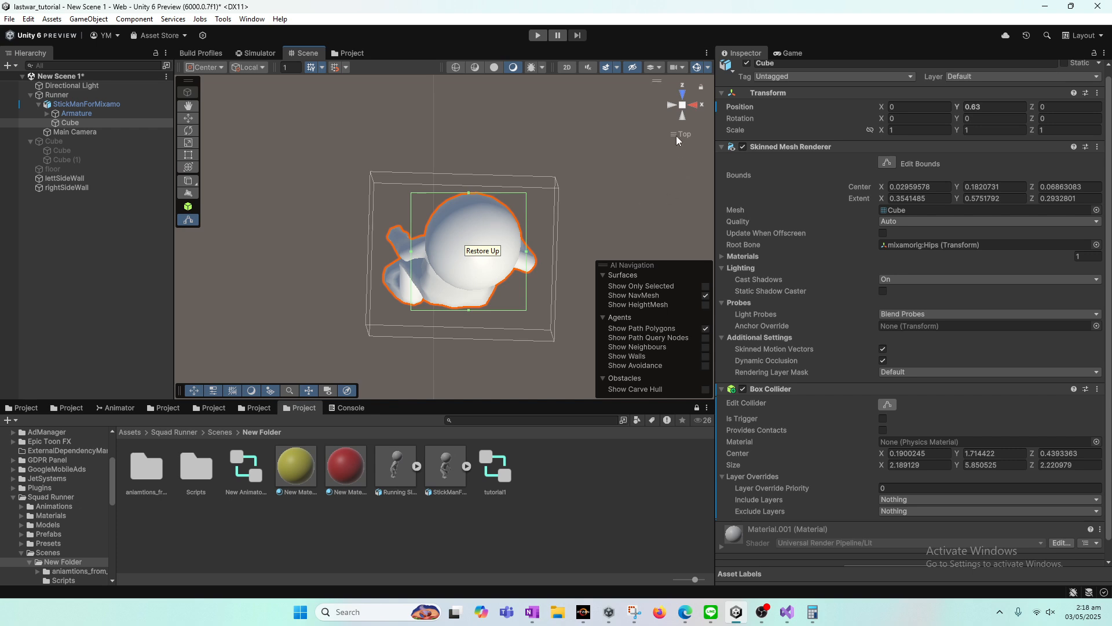
Narrow the Box Collider to an X size of about 2.17 and check its fit around the character from several sides.
left_click(683, 117)
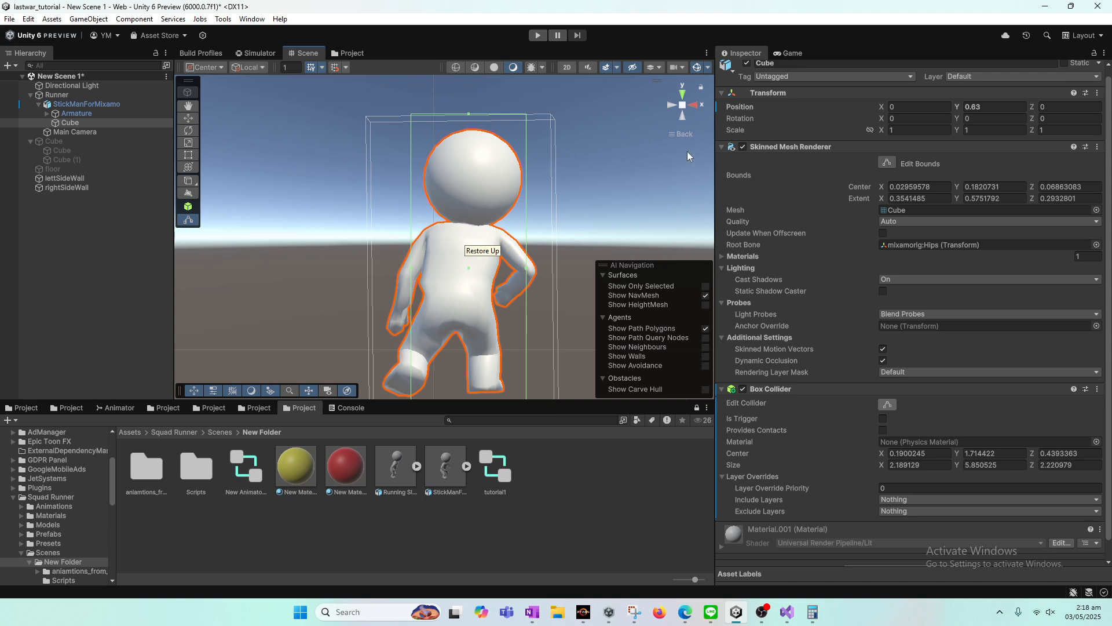
mouse_move(526, 268)
left_mouse_down()
mouse_move(543, 273)
mouse_move(527, 276)
left_mouse_up()
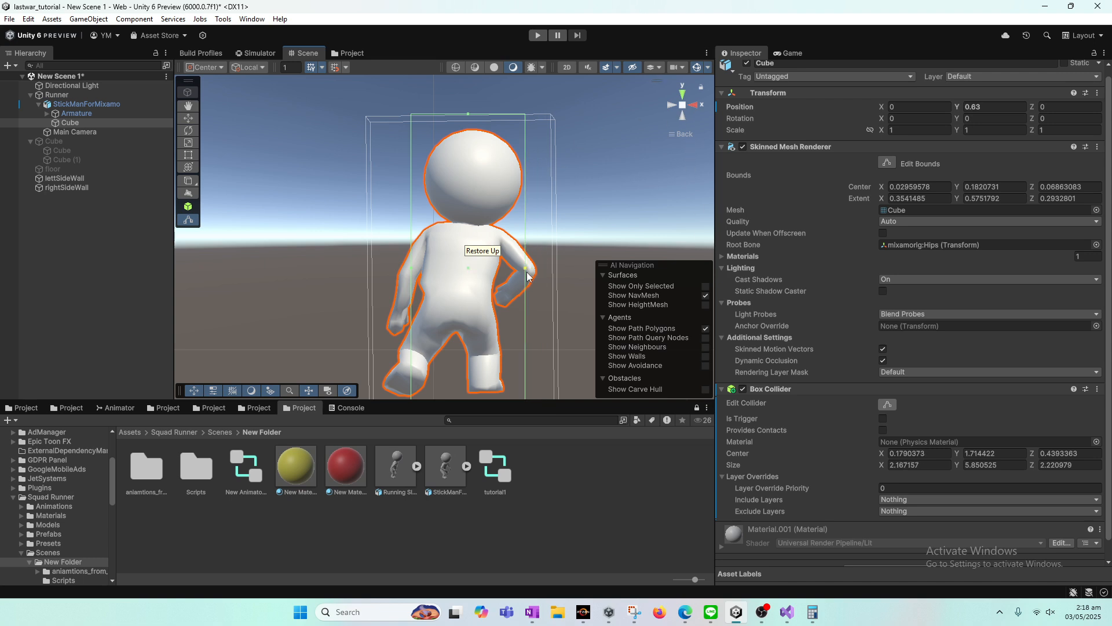
left_click(671, 106)
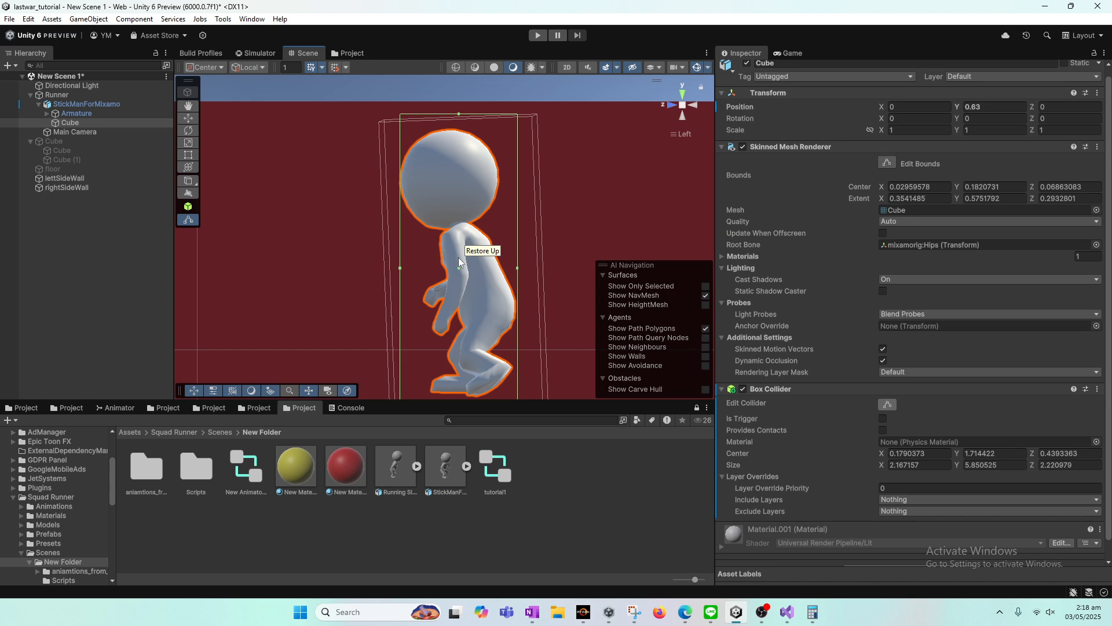
left_click(681, 120)
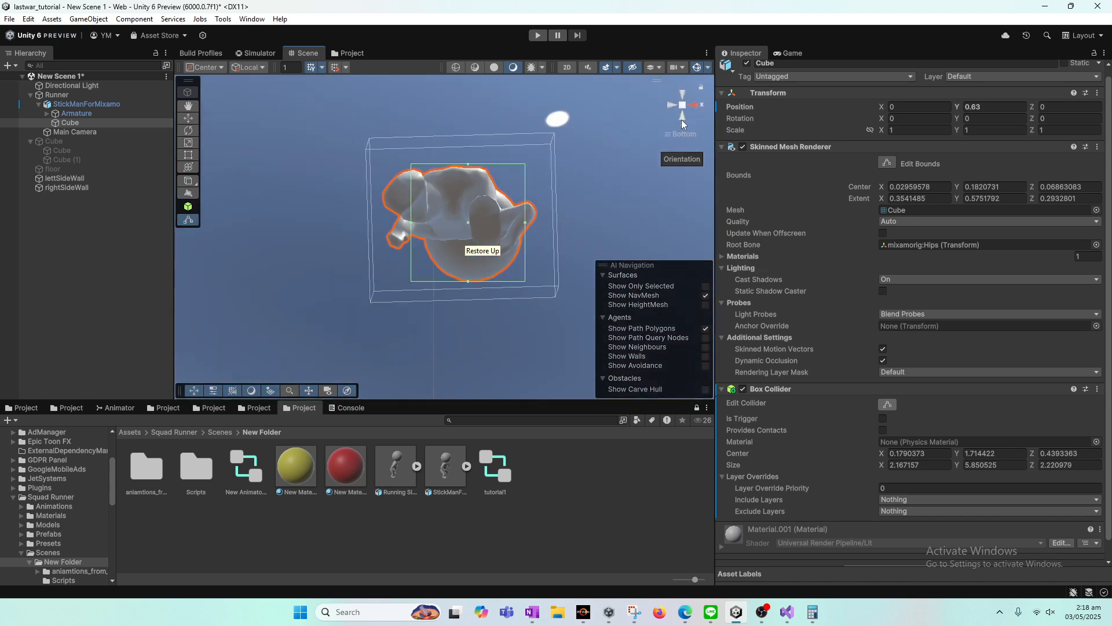
left_click(682, 94)
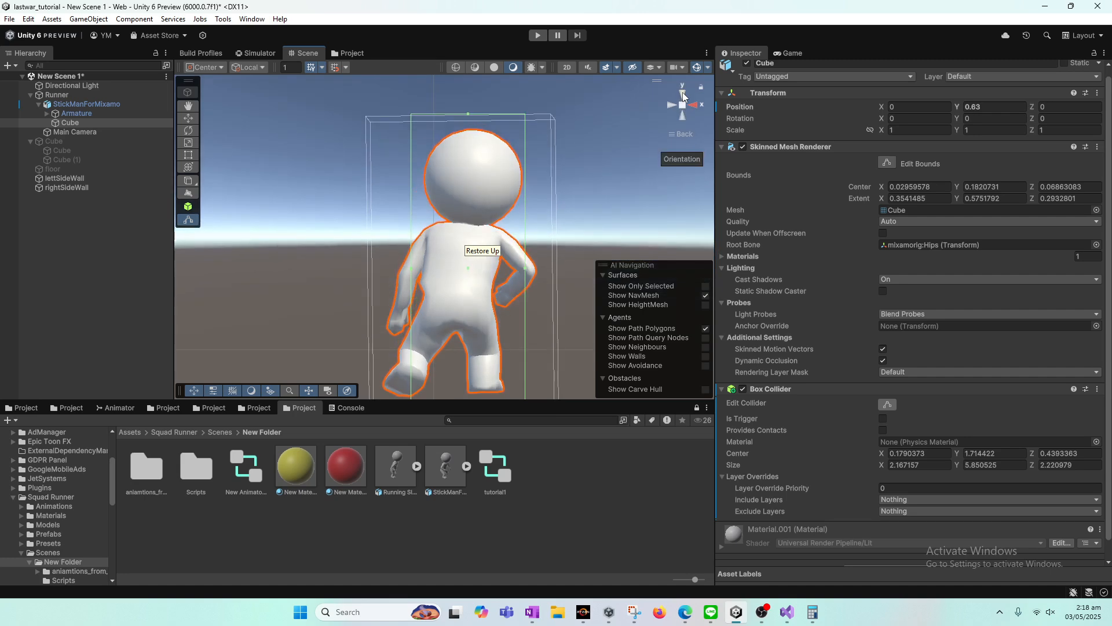
left_click_drag(559, 194, 572, 246, "alt")
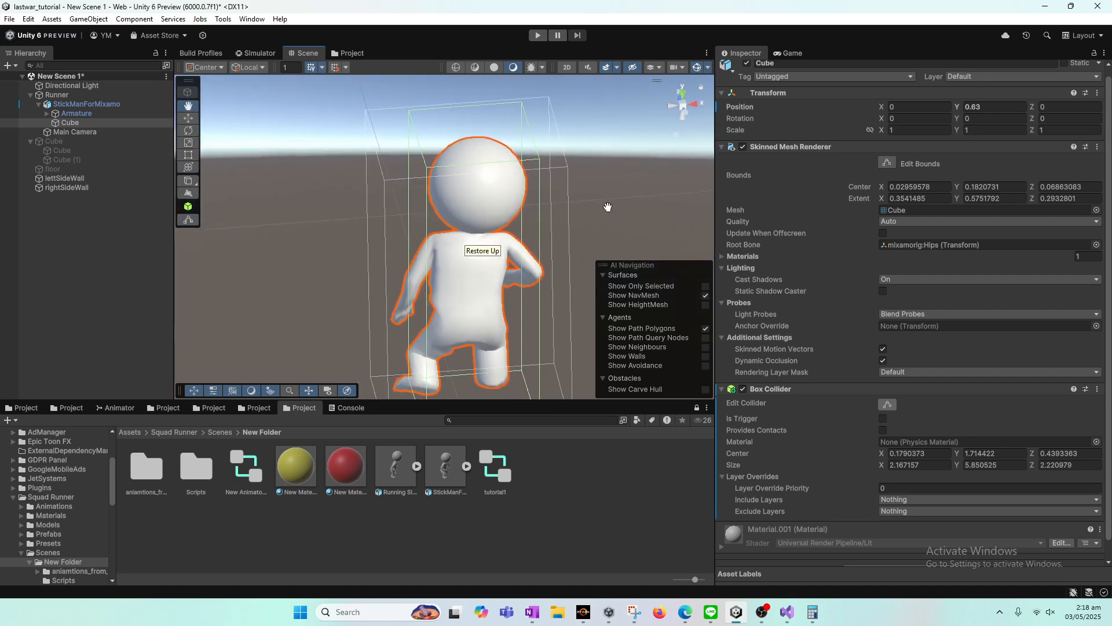
middle_click_drag(607, 207, 584, 141)
Add a Rigidbody component to the character's Cube mesh.
left_click_drag(1111, 316, 1111, 318)
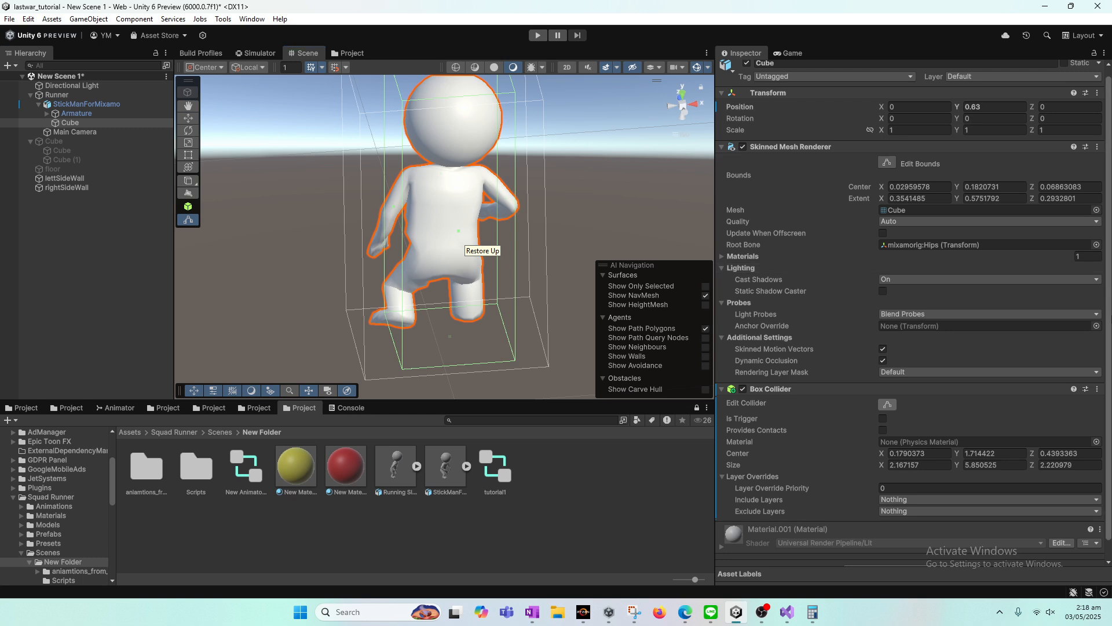
scroll(1048, 394, "down", 1)
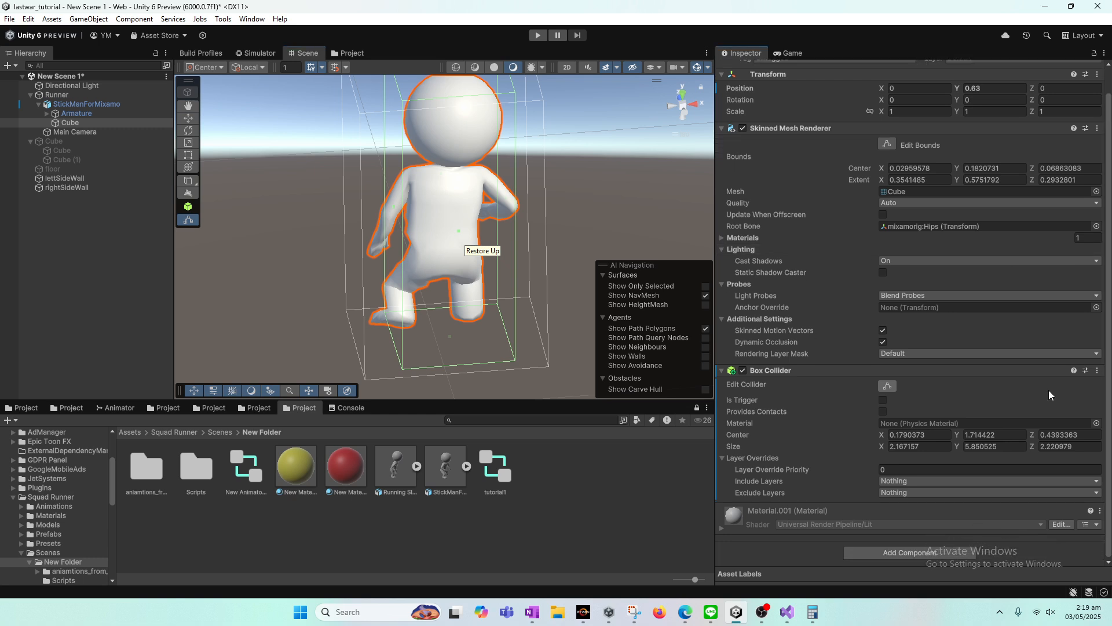
left_click(899, 552)
type("rig")
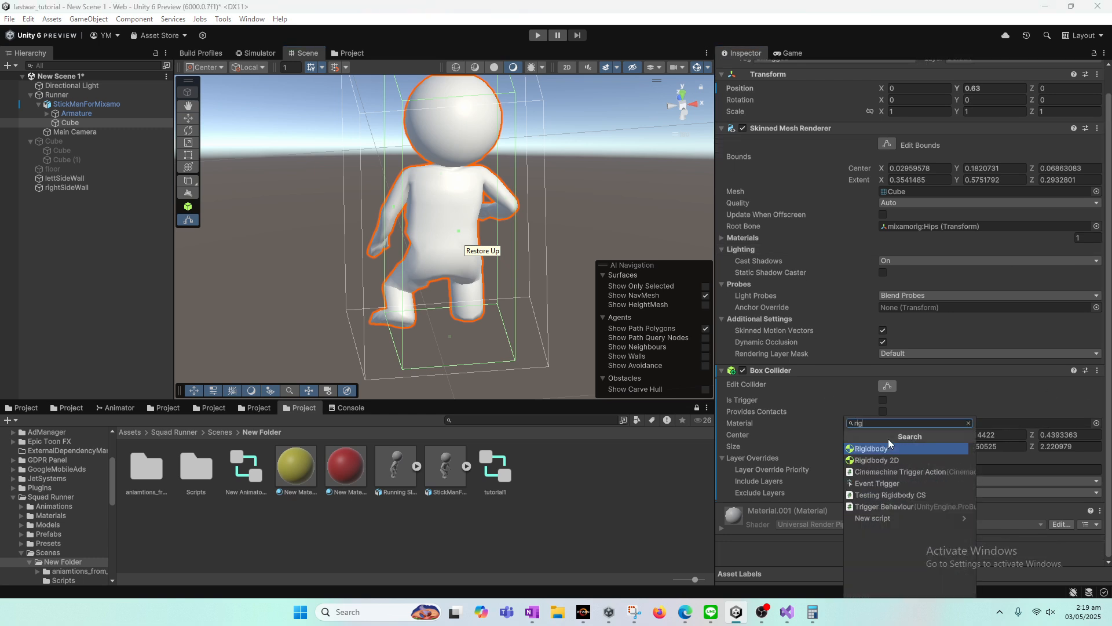
key("Return")
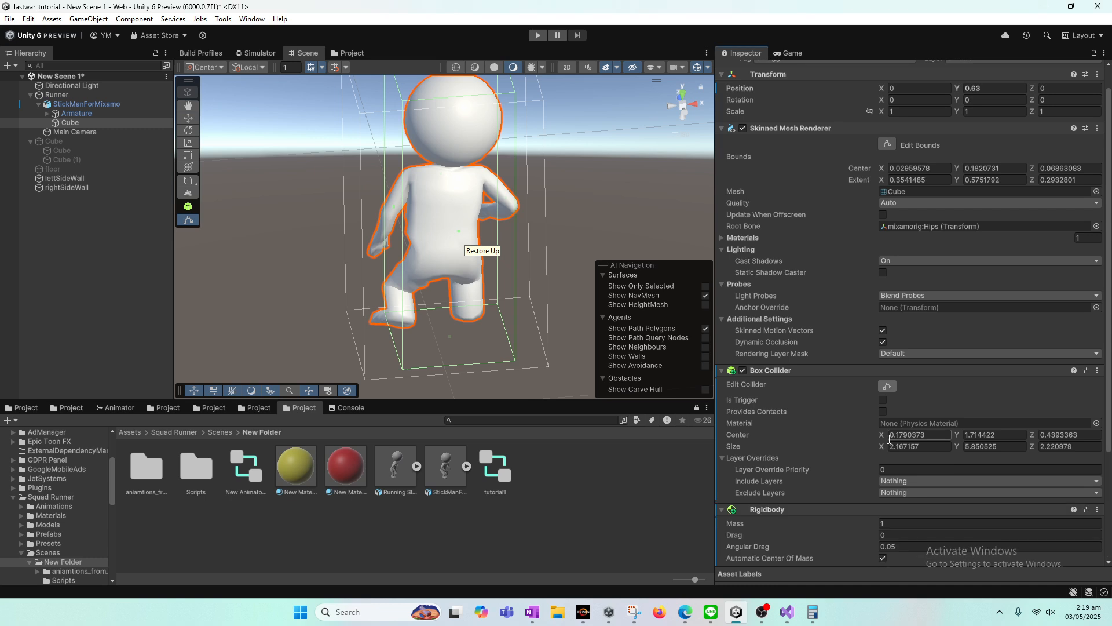
scroll(774, 409, "down", 5)
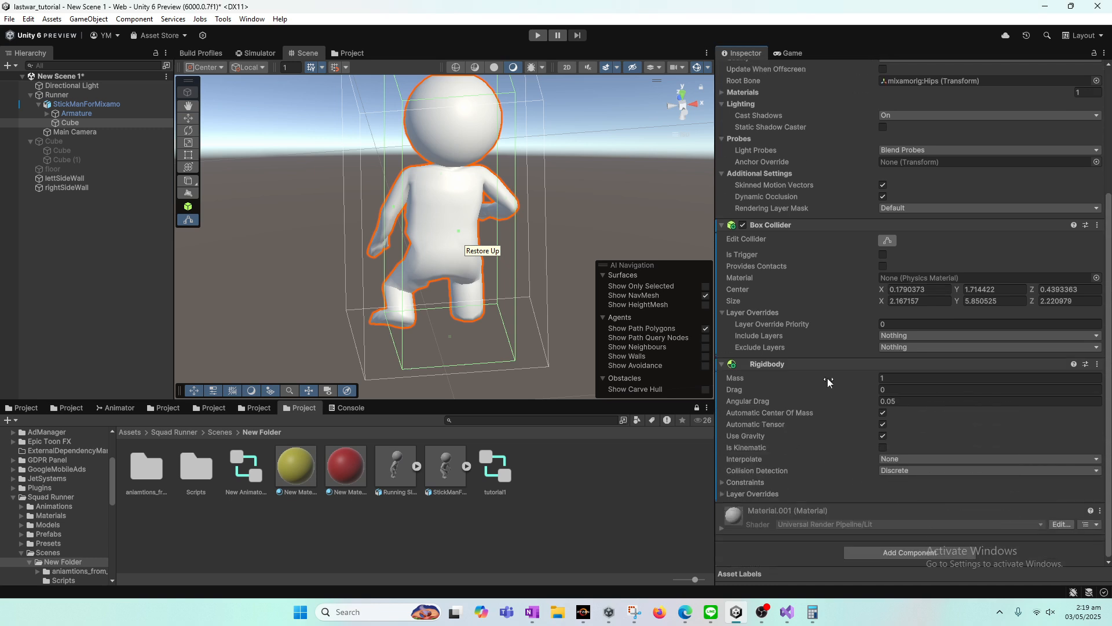
Reactivate the floor object beneath the character.
middle_click_drag(551, 217, 569, 250)
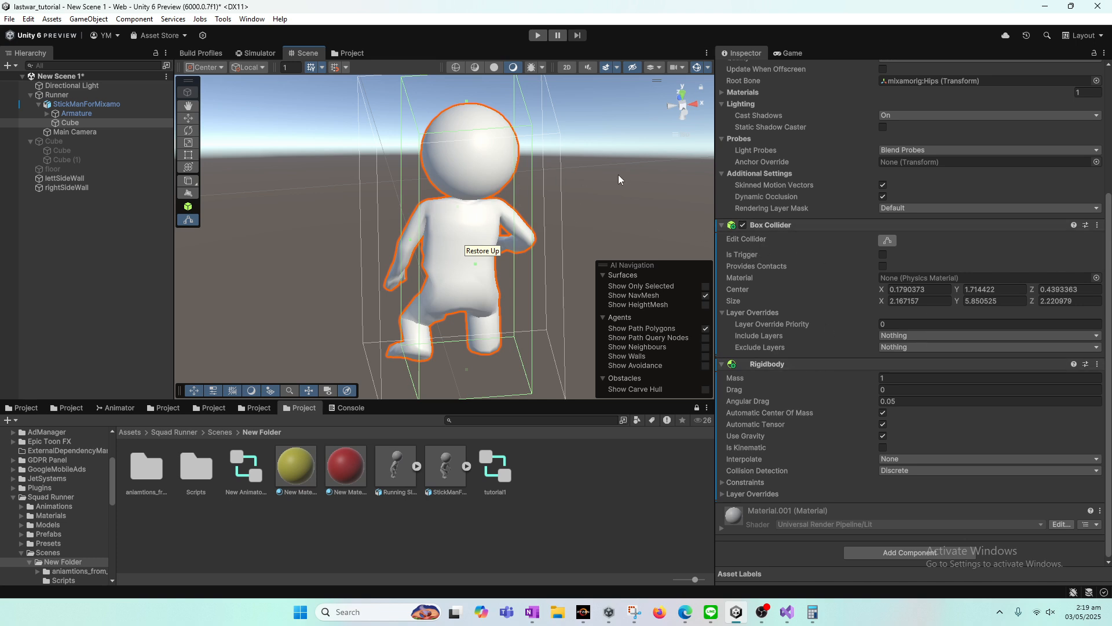
left_click(96, 169)
left_click(747, 63)
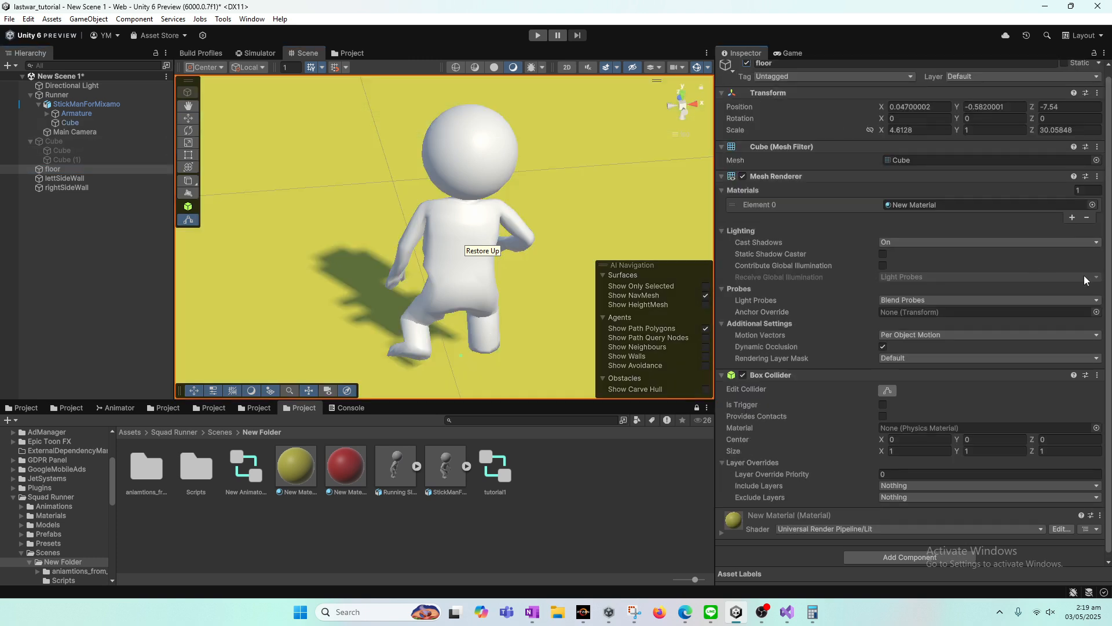
scroll(405, 281, "down", 6)
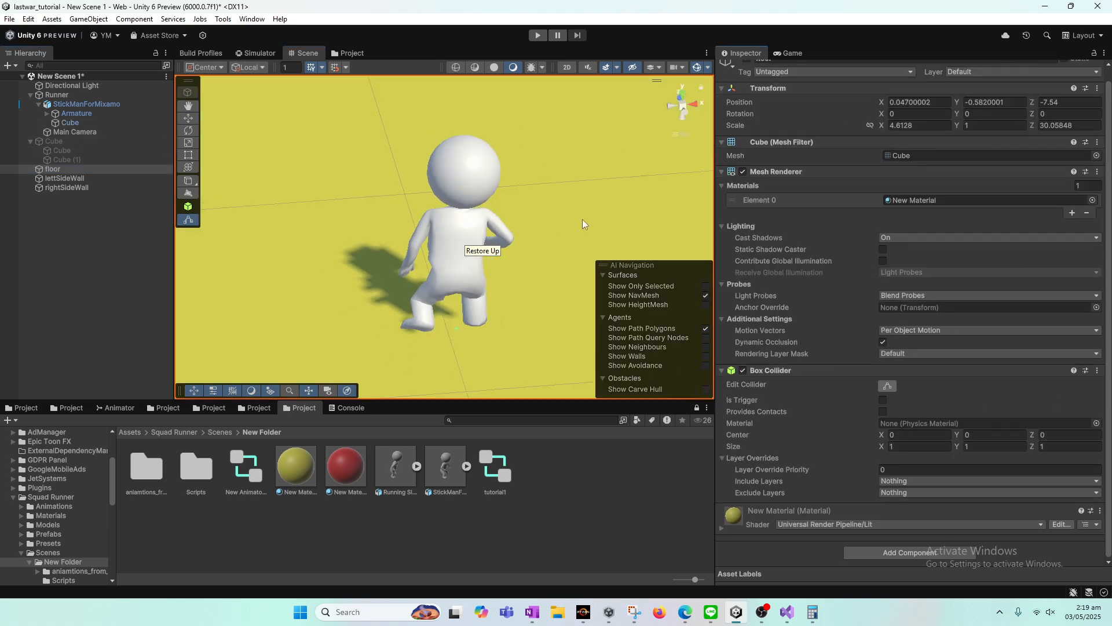
middle_click_drag(542, 192, 561, 247)
Review the components on lettSideWall and the Box Collider and Rigidbody on the character's Cube mesh, and bring up the Console.
left_click(65, 178)
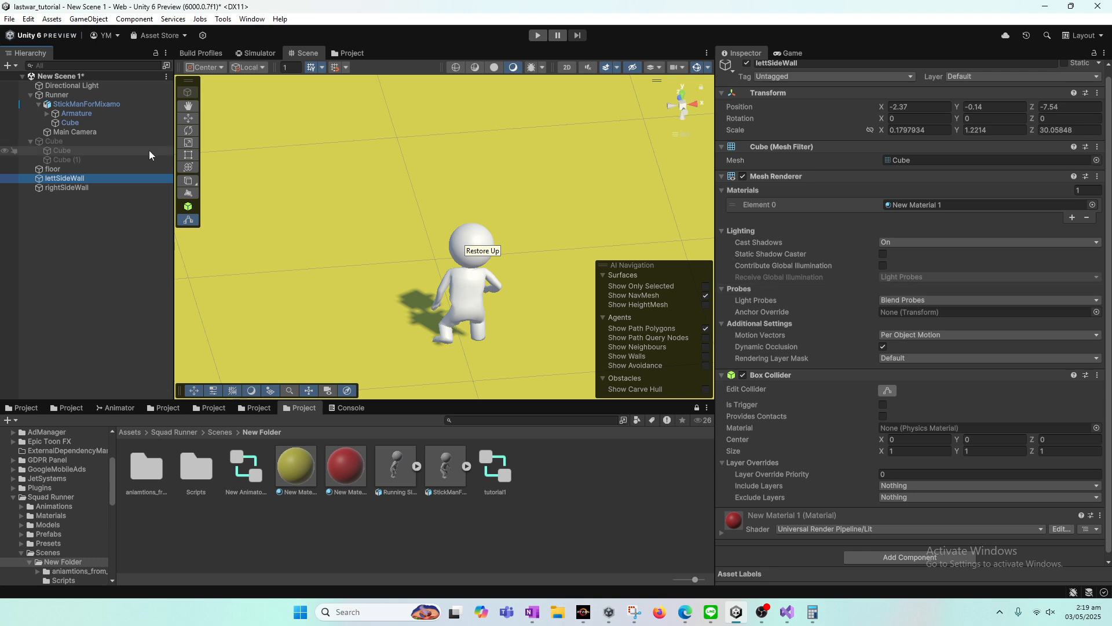
left_click(78, 104)
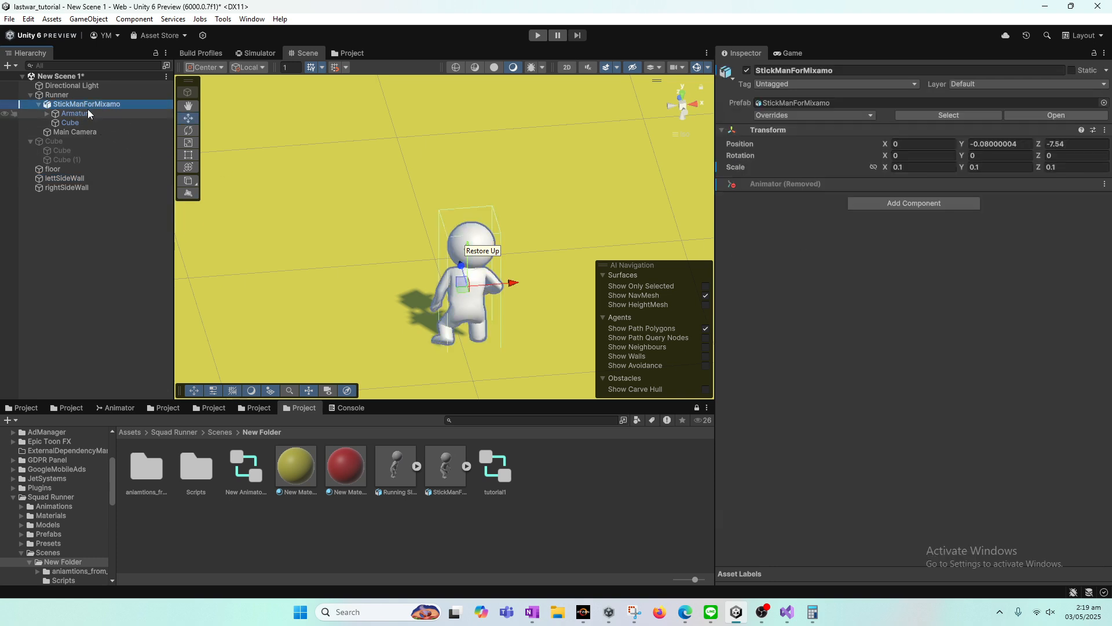
left_click(84, 124)
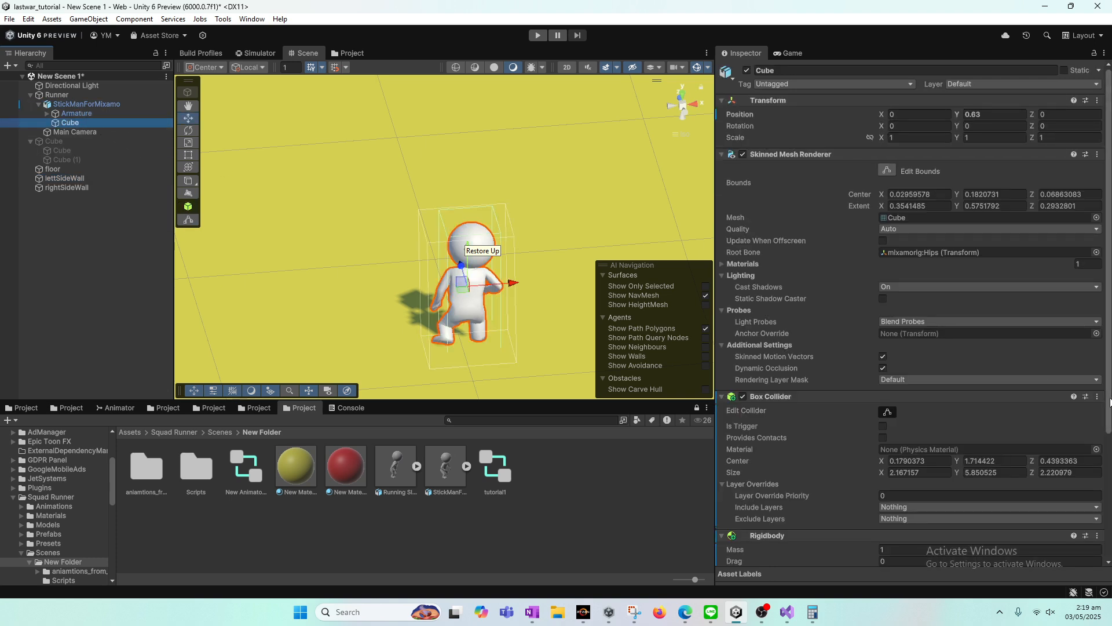
left_click_drag(1110, 402, 1110, 524)
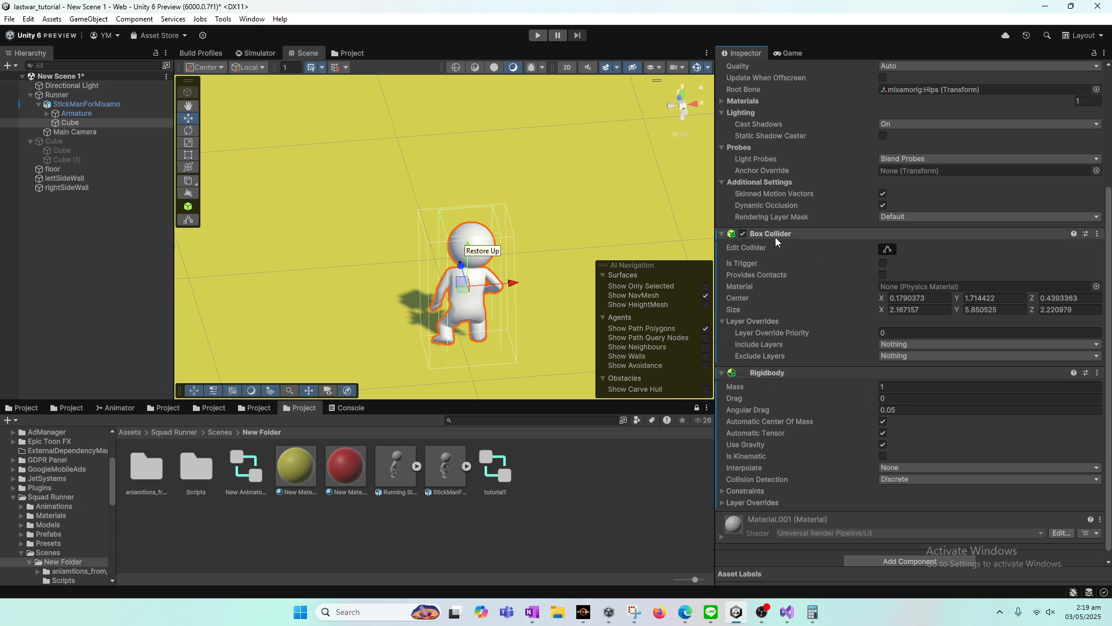
scroll(510, 206, "down", 2)
scroll(484, 190, "up", 1)
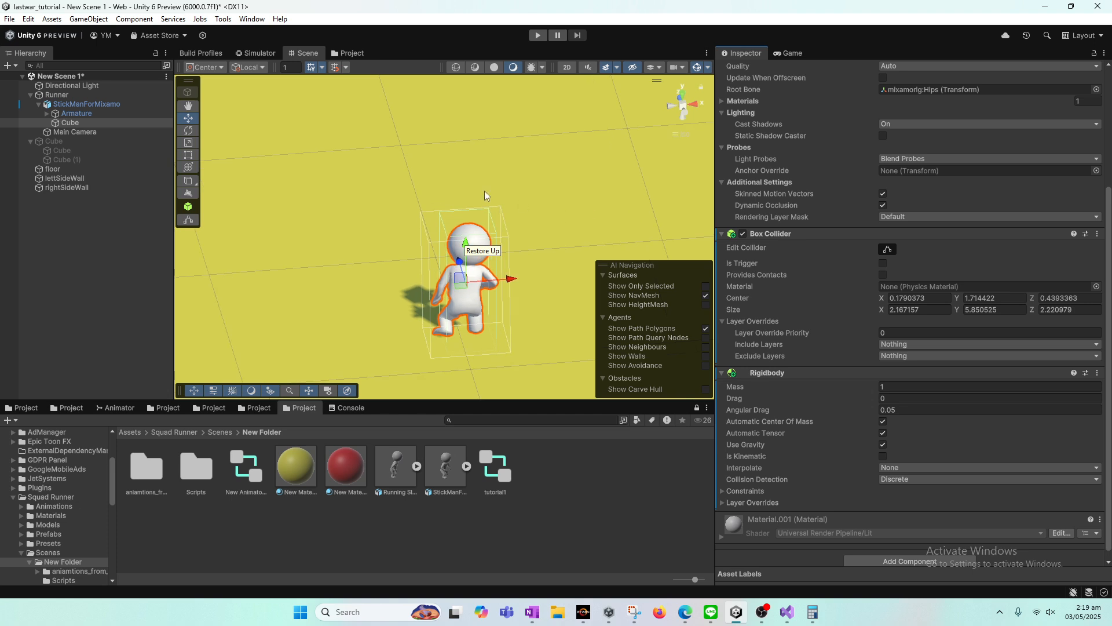
left_click(344, 408)
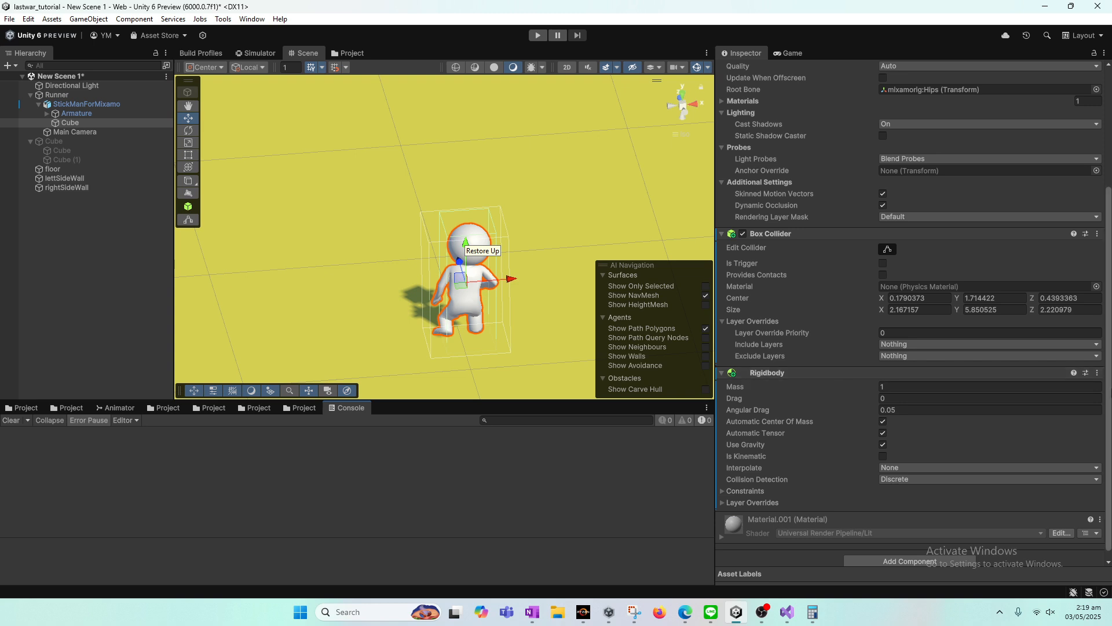
scroll(777, 440, "down", 1)
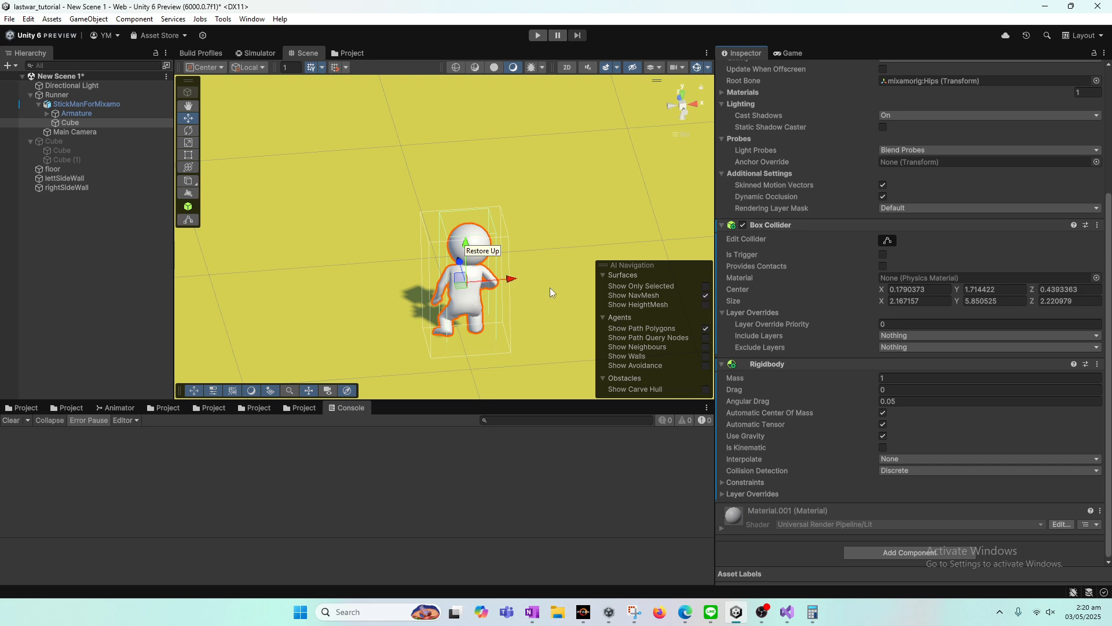
Run the scene and check the character in the Game view and the Cube's component values during play.
scroll(557, 284, "down", 3)
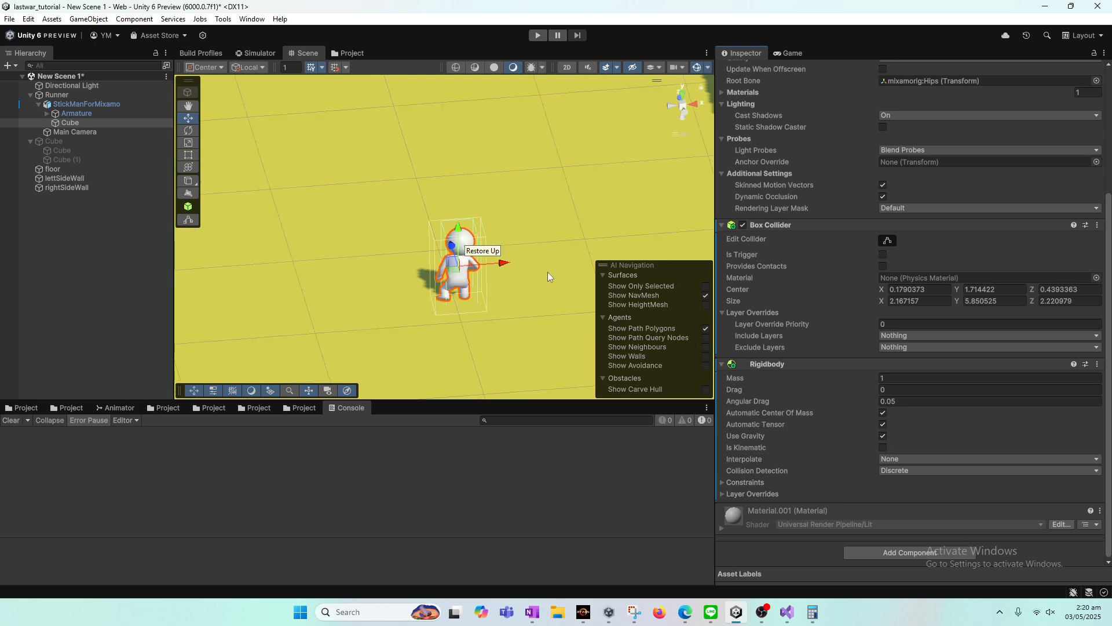
scroll(559, 235, "down", 5)
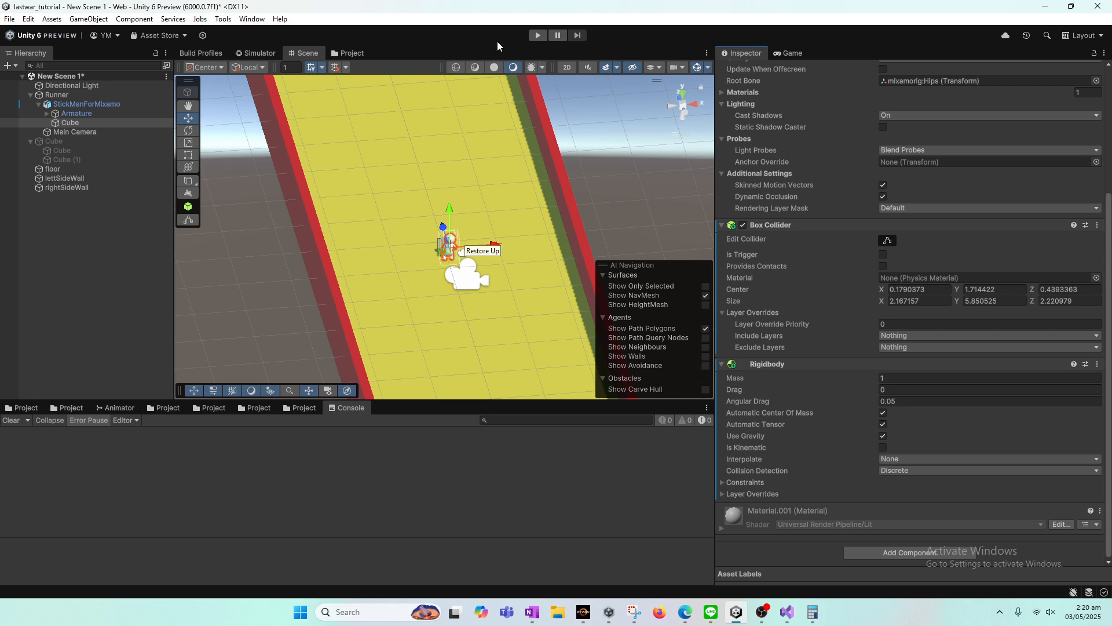
left_click(538, 36)
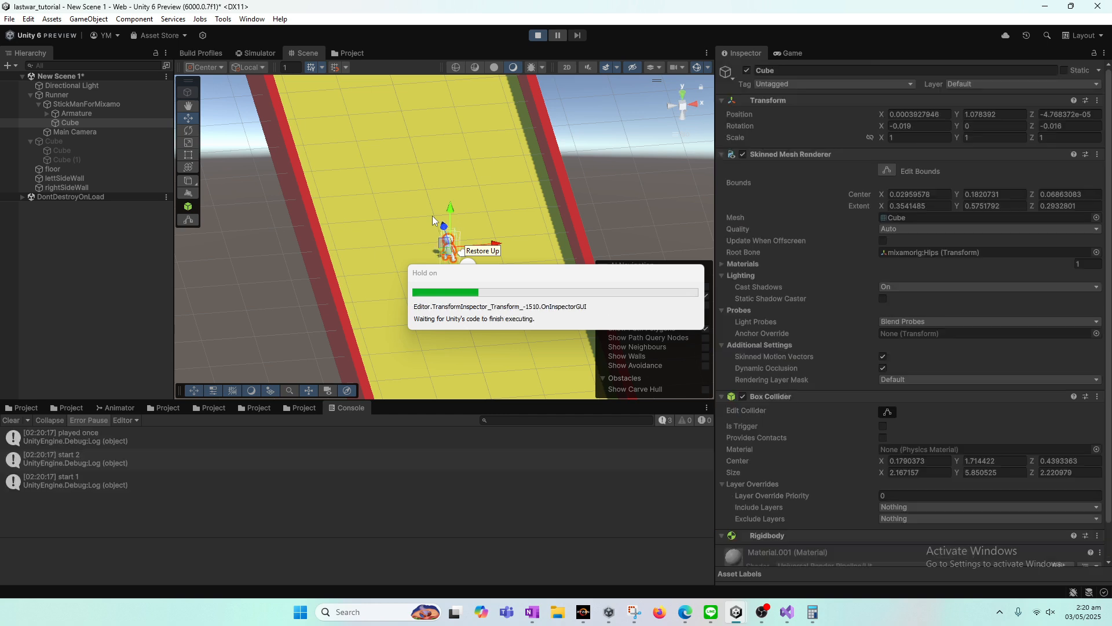
scroll(1069, 453, "down", 3)
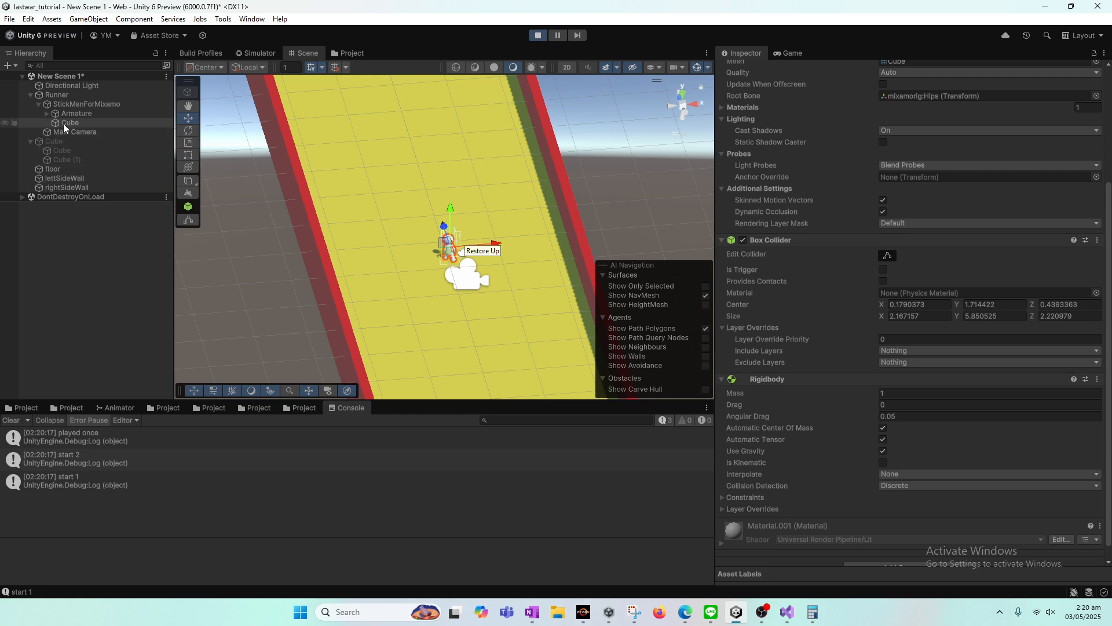
left_click(787, 53)
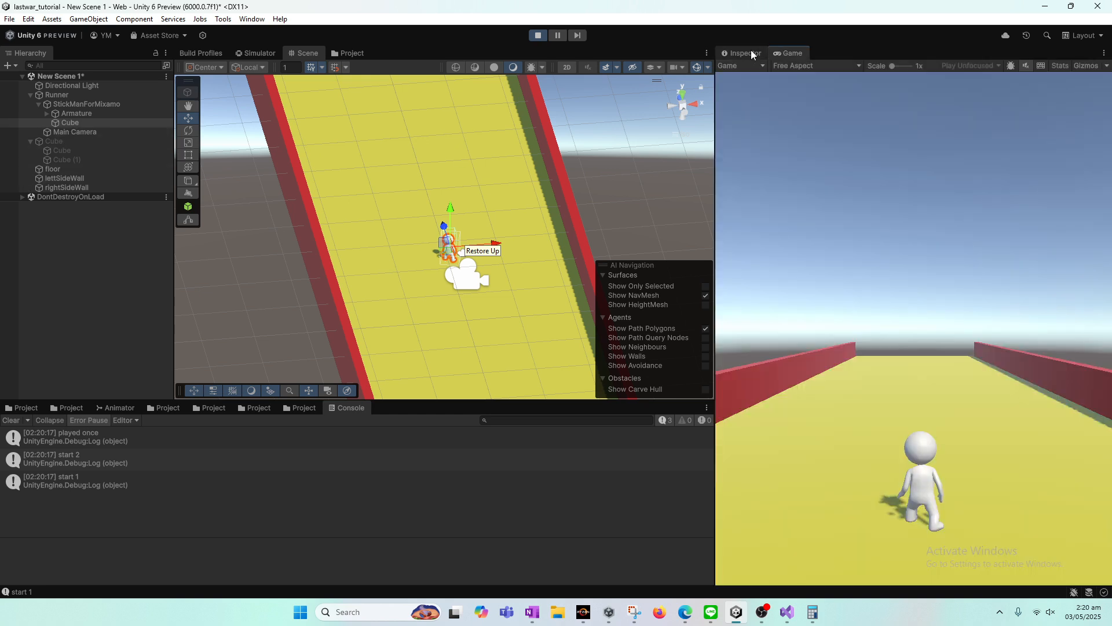
left_click(747, 52)
scroll(984, 139, "up", 5)
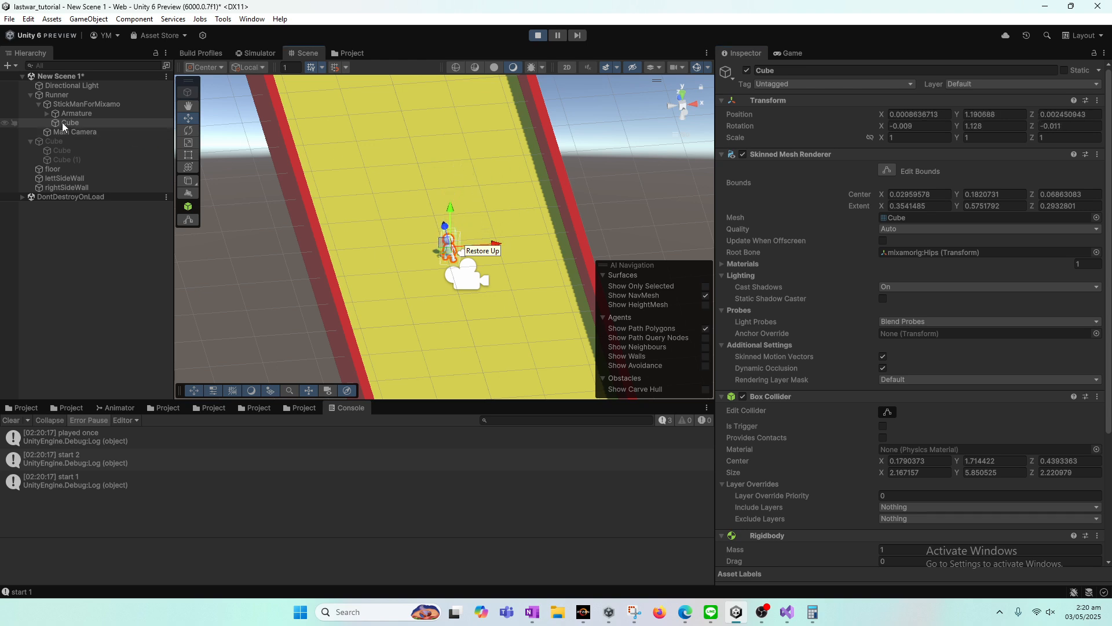
Pause the running game, raise the Runner to a Y position of 0.93, and bring up the Game view beside the scene.
left_click(558, 35)
left_click(85, 104)
left_click(75, 95)
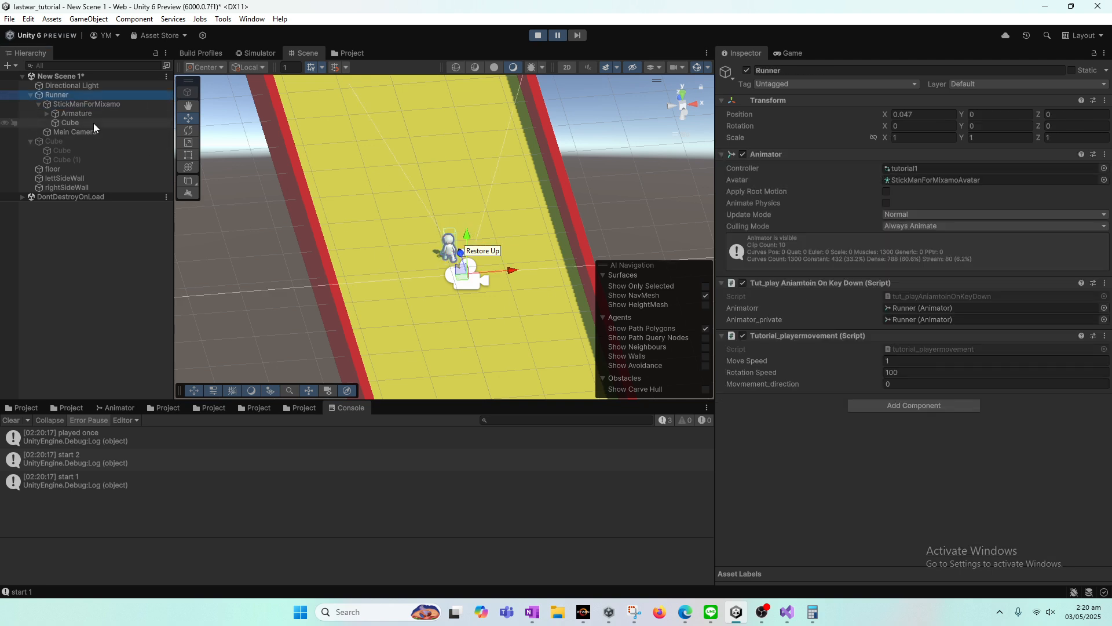
left_click_drag(469, 236, 475, 189)
left_click(352, 53)
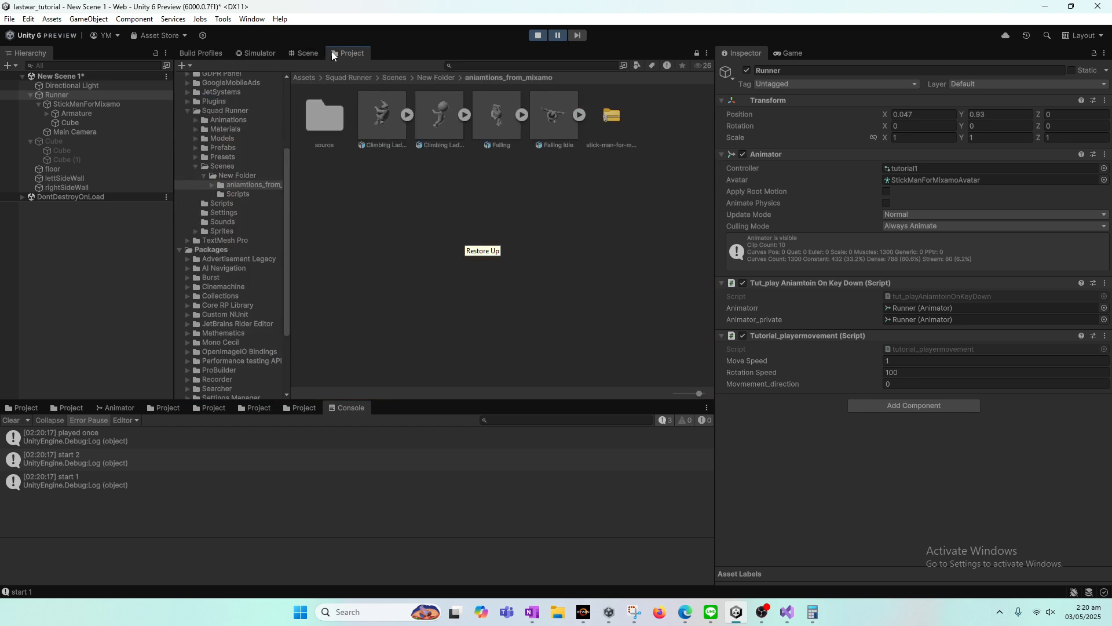
left_click(306, 53)
left_click(792, 53)
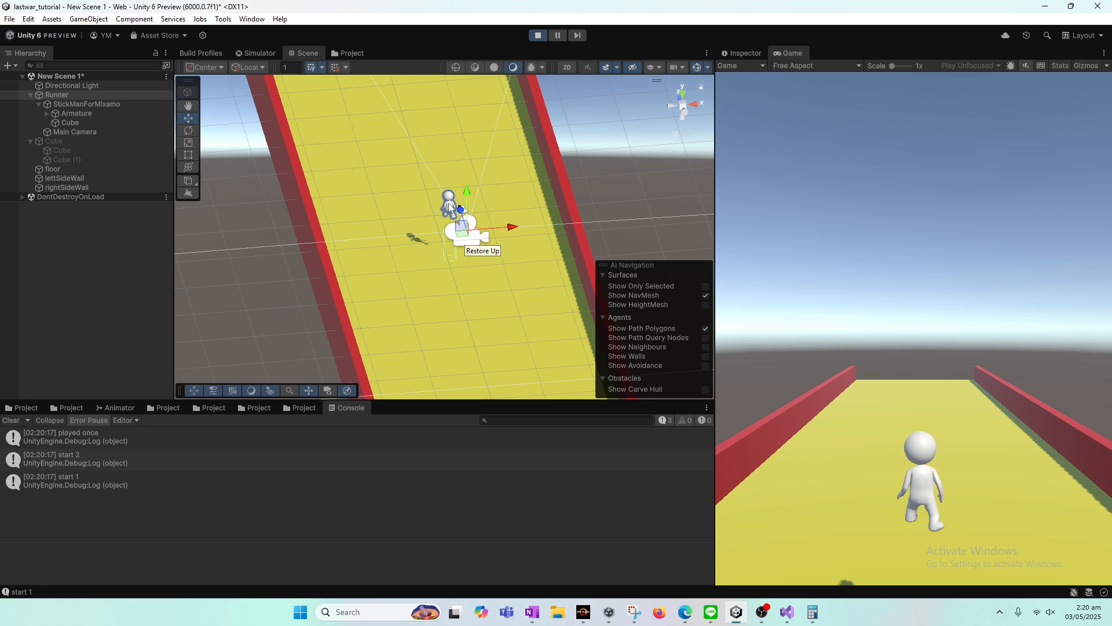
Examine the Cube's collider position relative to the raised character and its Rigidbody settings, and stop the game.
scroll(458, 270, "up", 3)
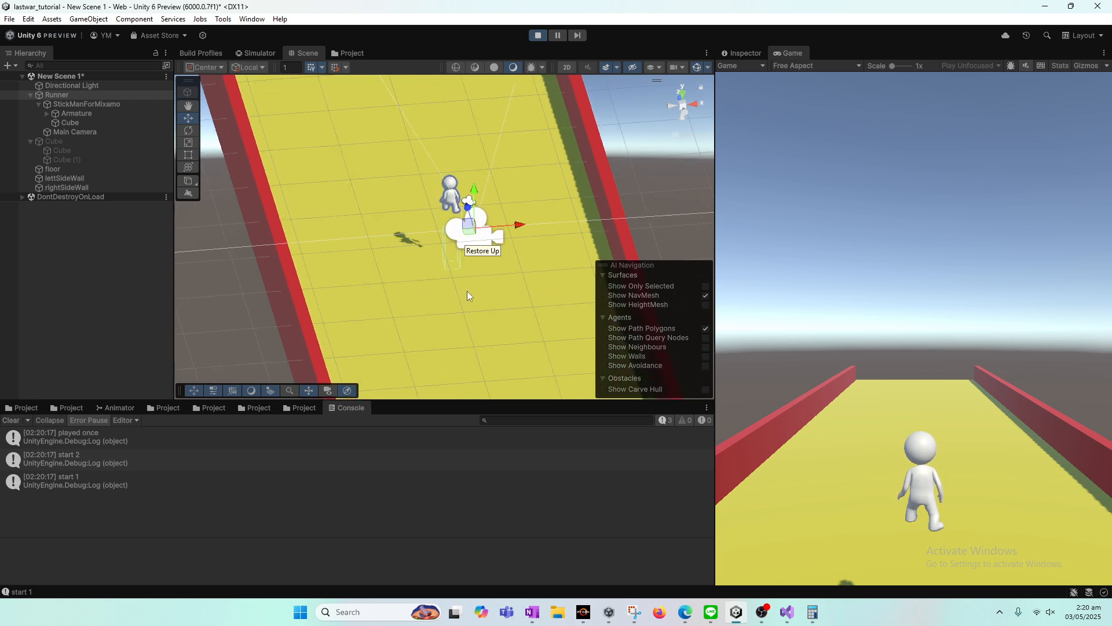
right_click_drag(467, 291, 487, 256)
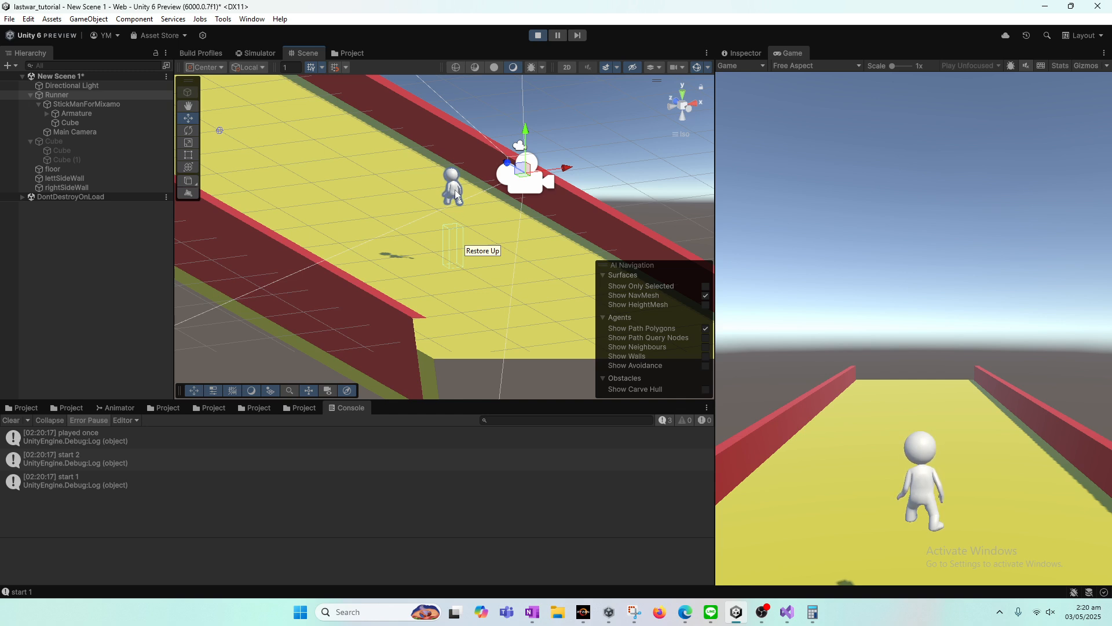
left_click(67, 124)
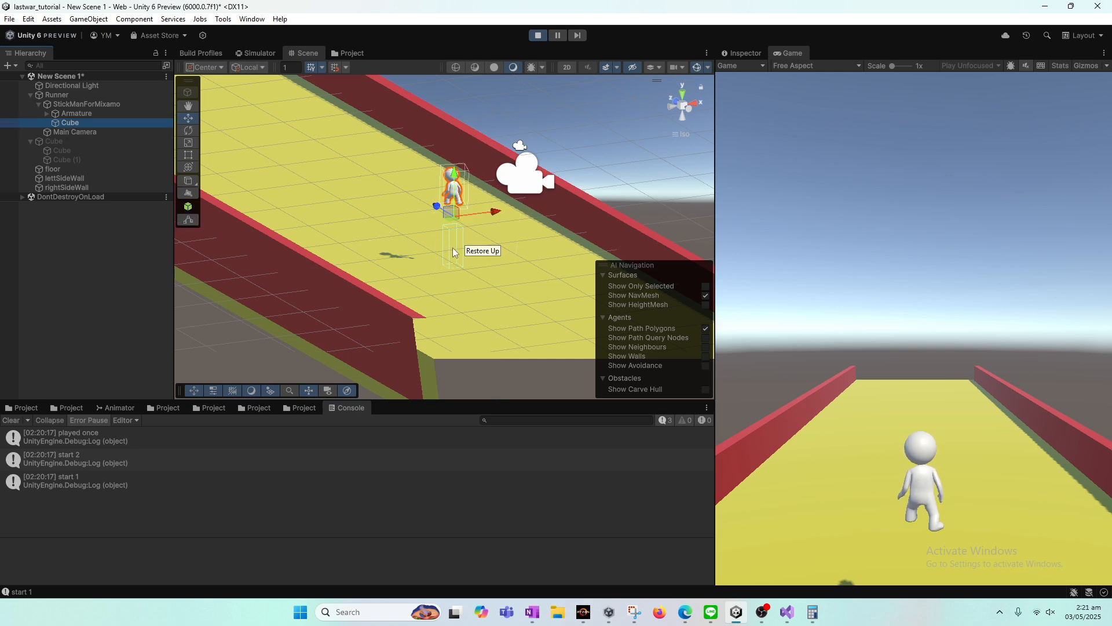
left_click(744, 53)
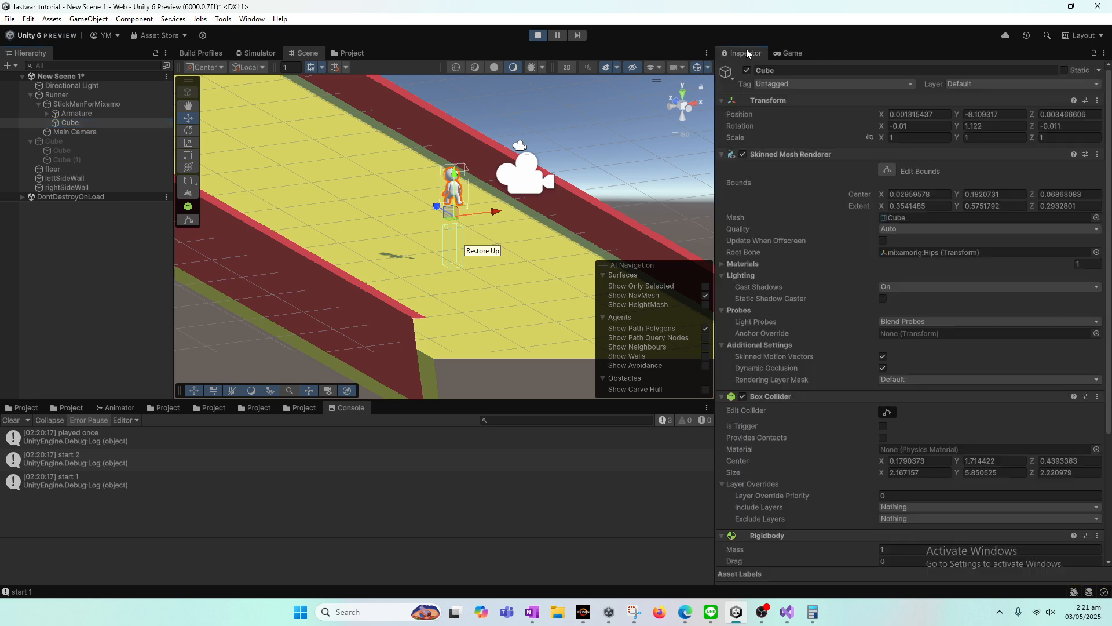
scroll(782, 174, "down", 5)
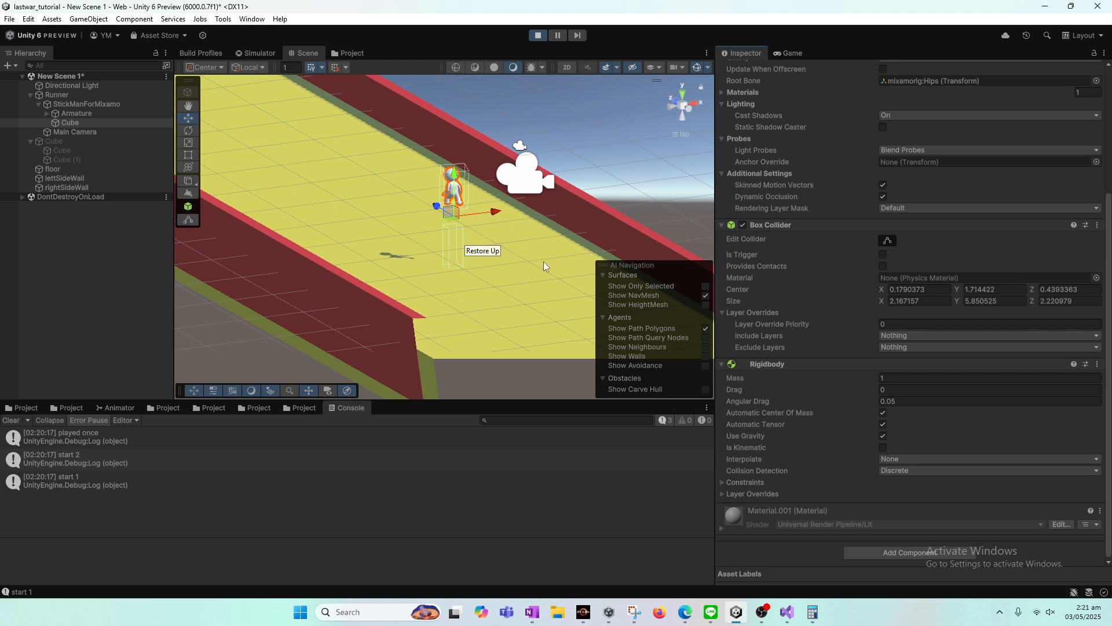
left_click(538, 35)
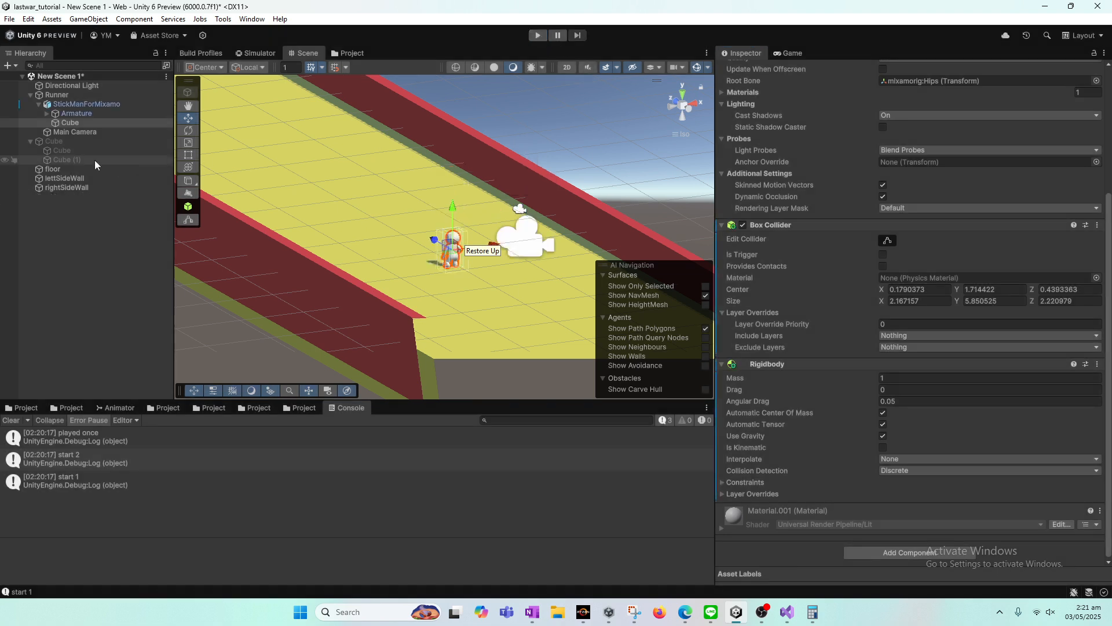
Make the Cube's Rigidbody kinematic, raise the Cube to a Y position of 5.83, and run the scene.
left_click(883, 447)
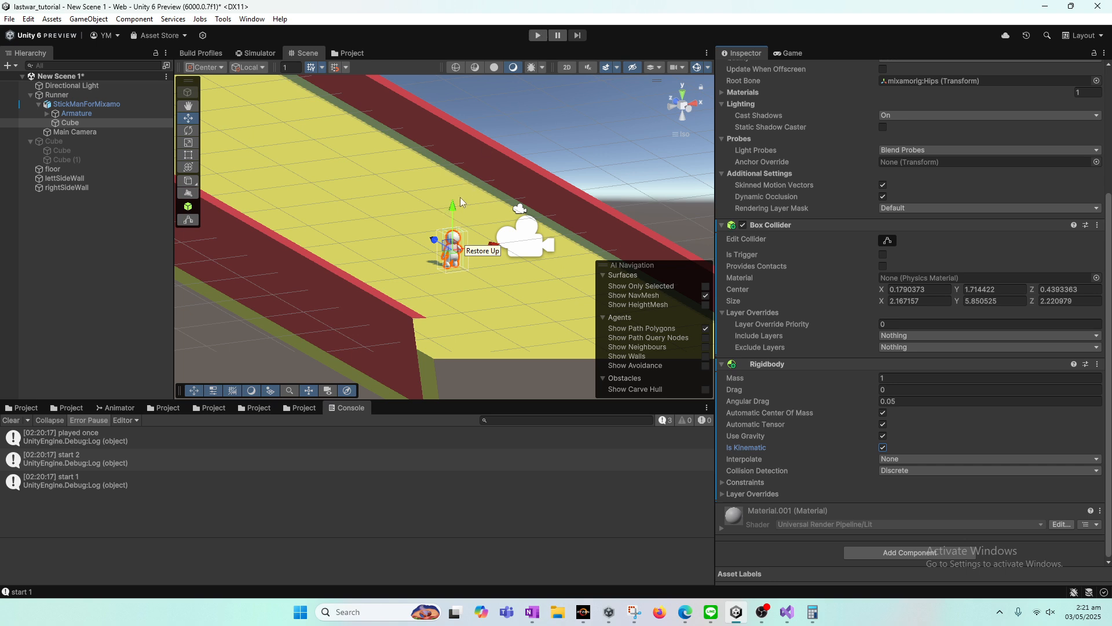
left_click_drag(456, 200, 458, 185)
left_click(537, 36)
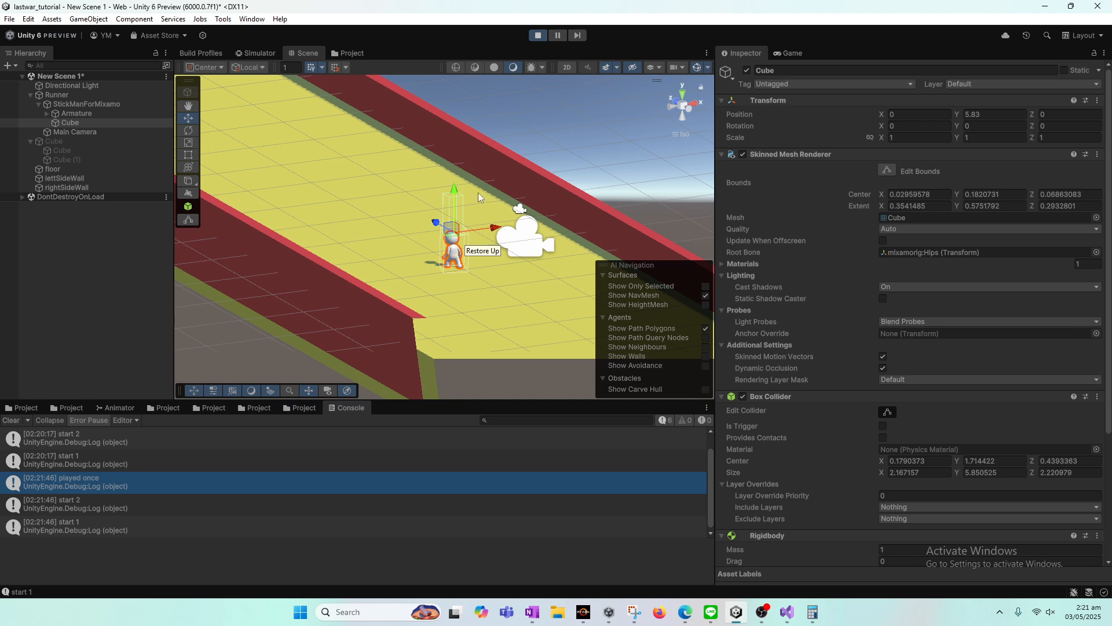
Switch Is Kinematic off and back on during play to compare how the collider reacts to gravity, and stop the game.
scroll(971, 450, "down", 3)
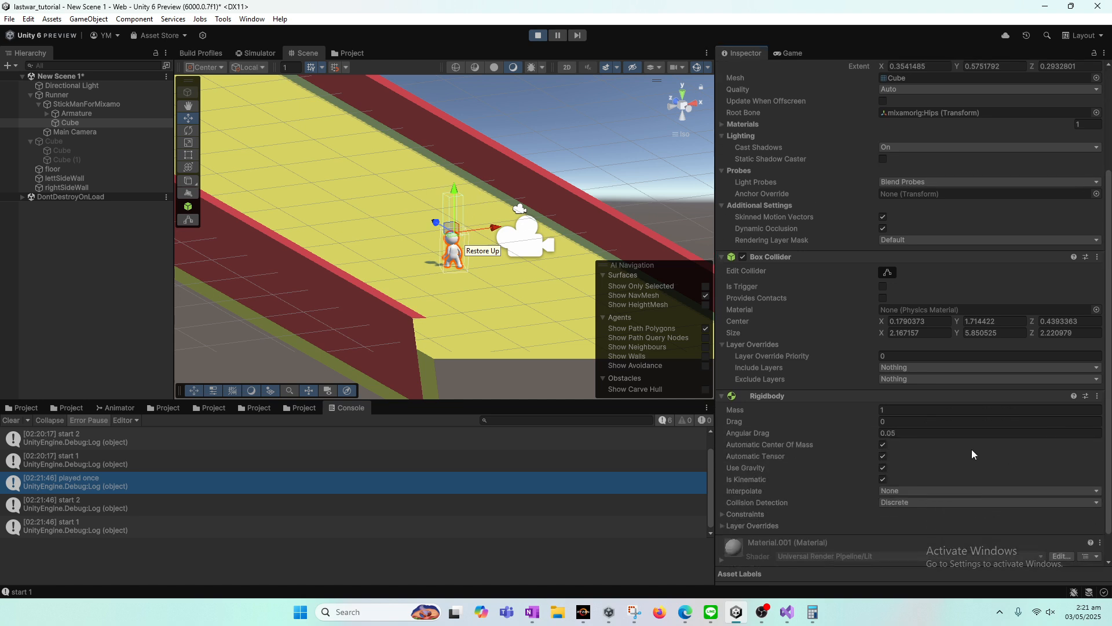
left_click(883, 479)
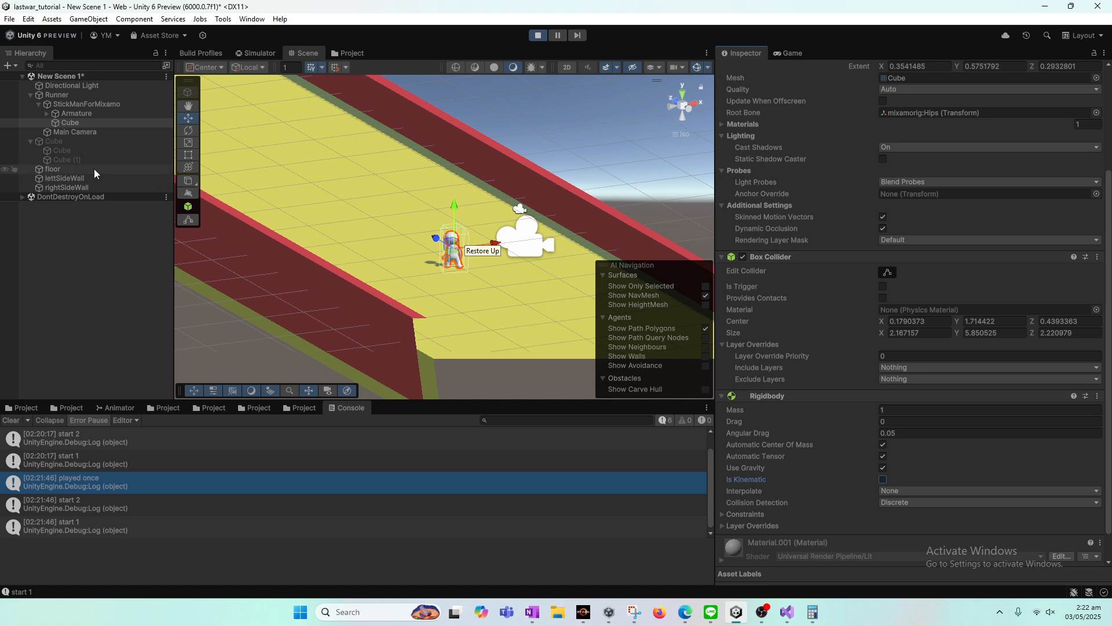
left_click(883, 479)
scroll(885, 478, "down", 1)
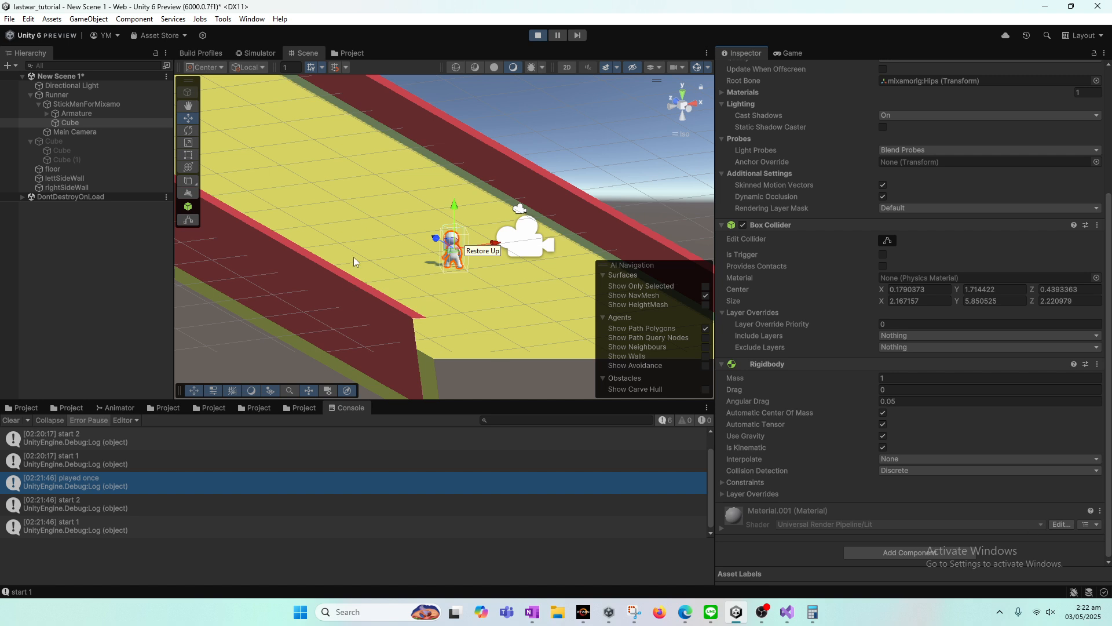
left_click(539, 36)
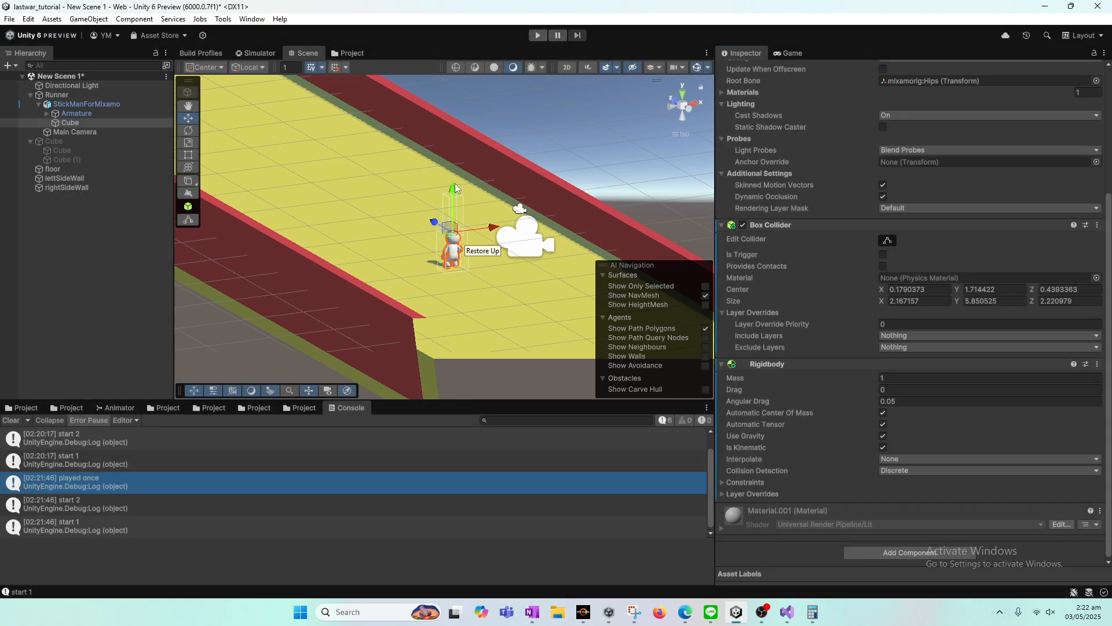
Reset the Cube's Y position to 0 and raise it to 0.61 to fit the Box Collider around the character.
left_click(460, 221)
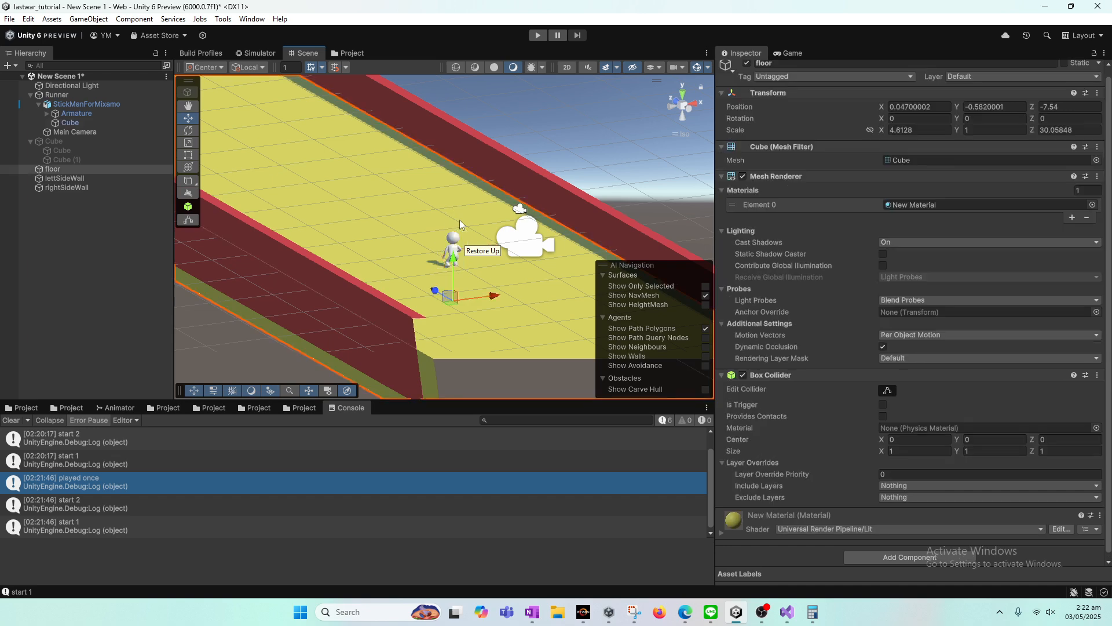
double_click(70, 123)
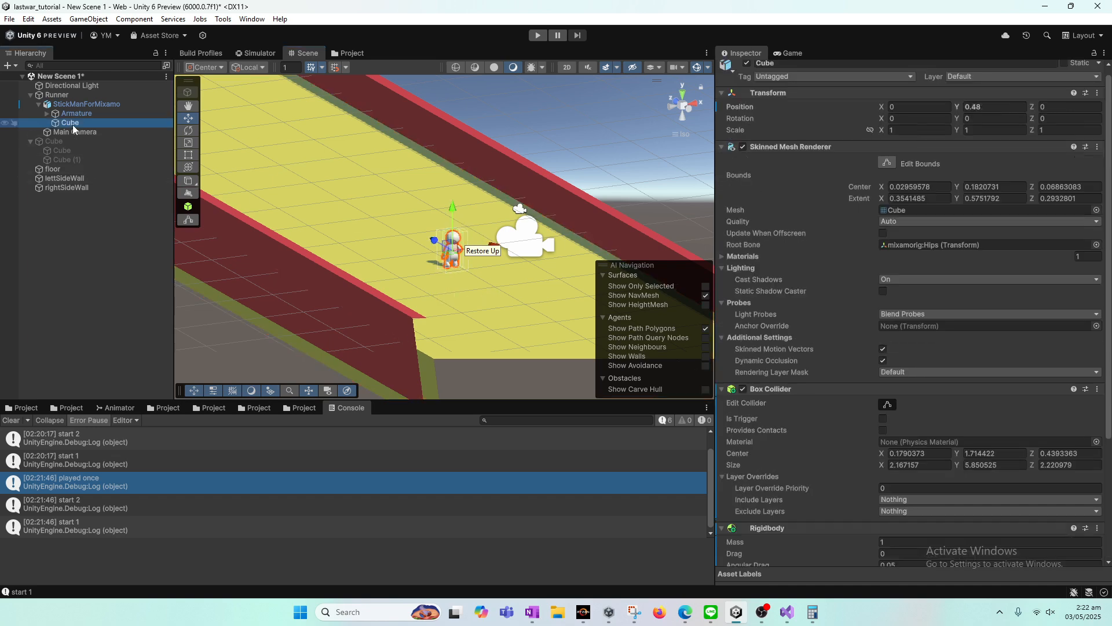
scroll(739, 434, "down", 5)
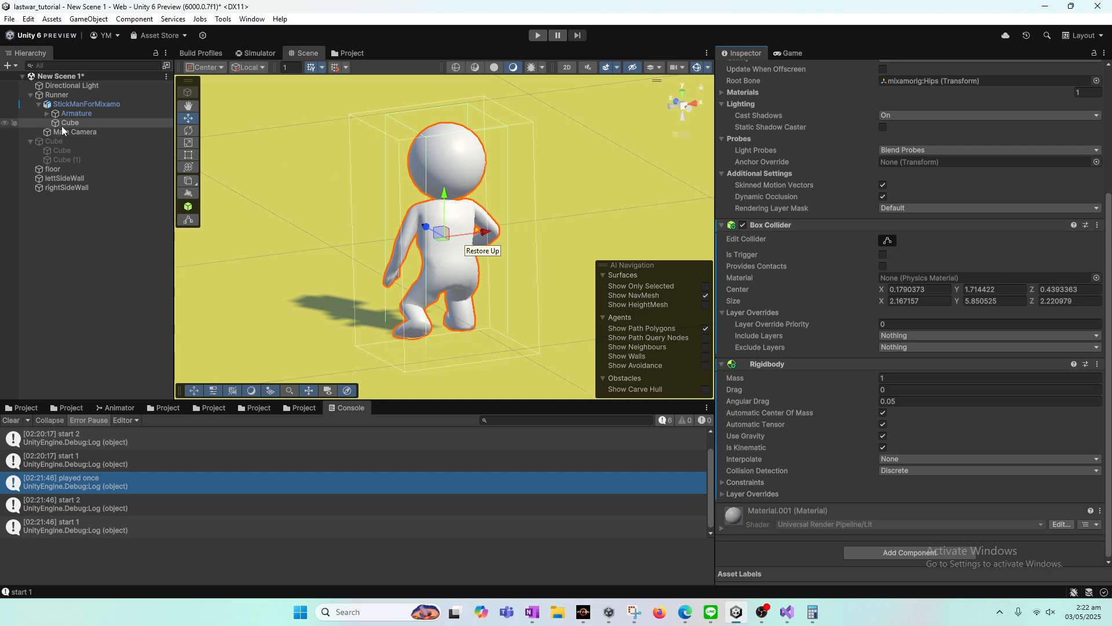
left_click_drag(419, 168, 471, 203, "alt")
scroll(950, 262, "up", 5)
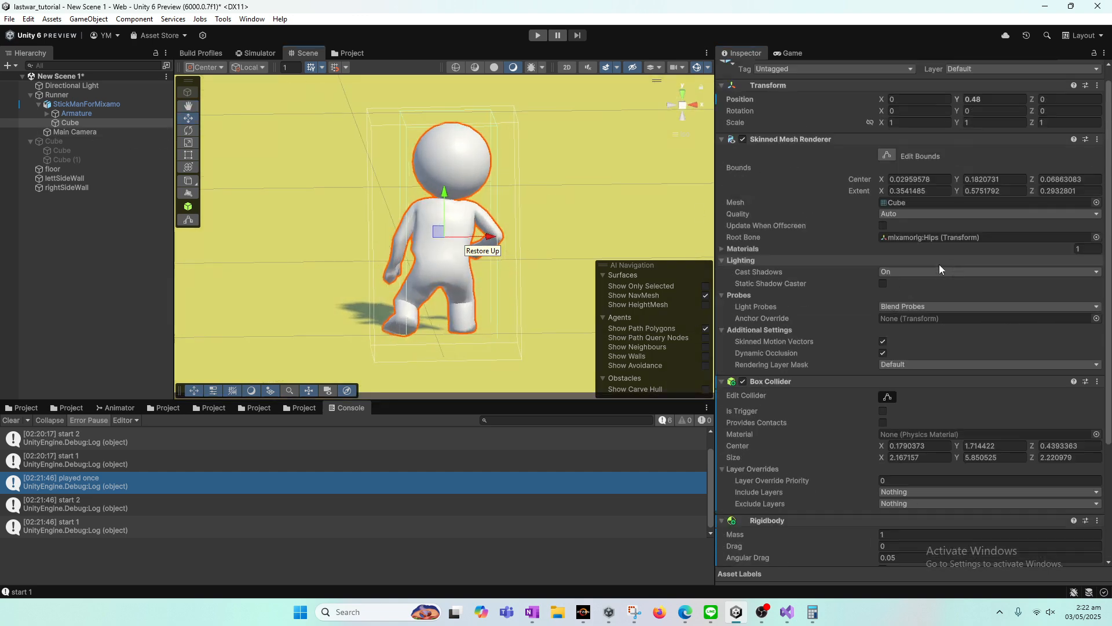
left_click(985, 115)
type("0")
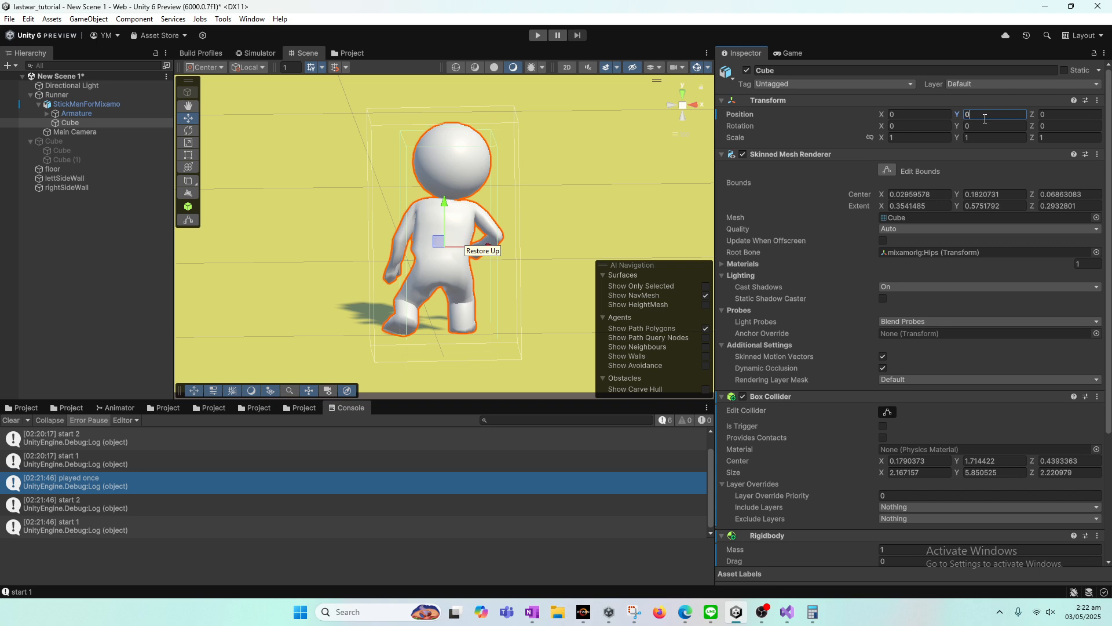
scroll(985, 290, "down", 5)
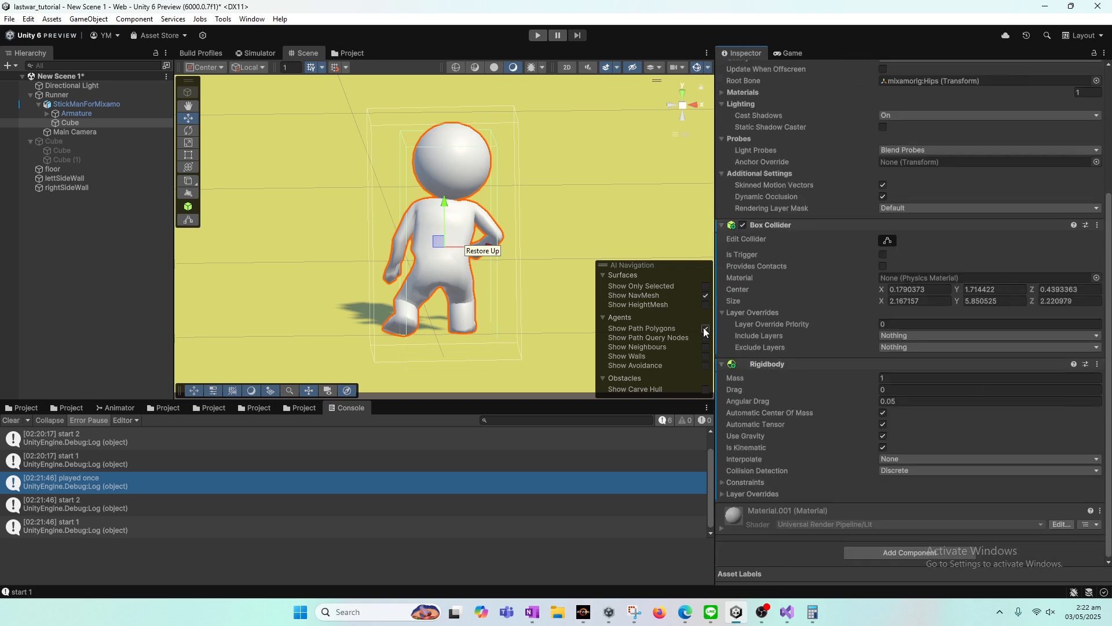
scroll(939, 260, "up", 5)
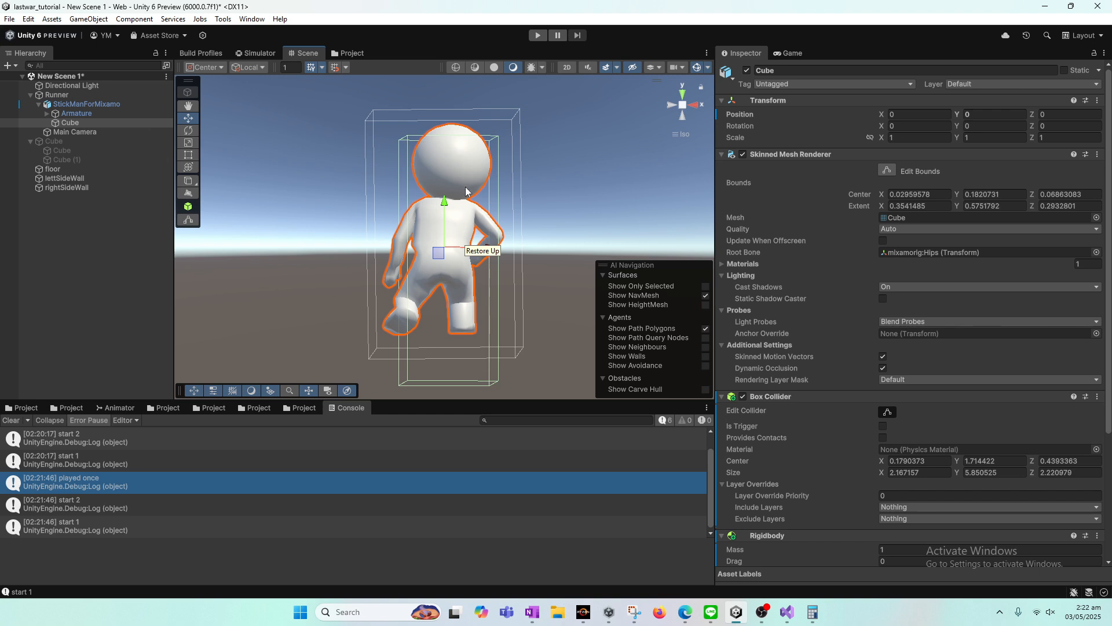
left_click_drag(447, 204, 473, 182)
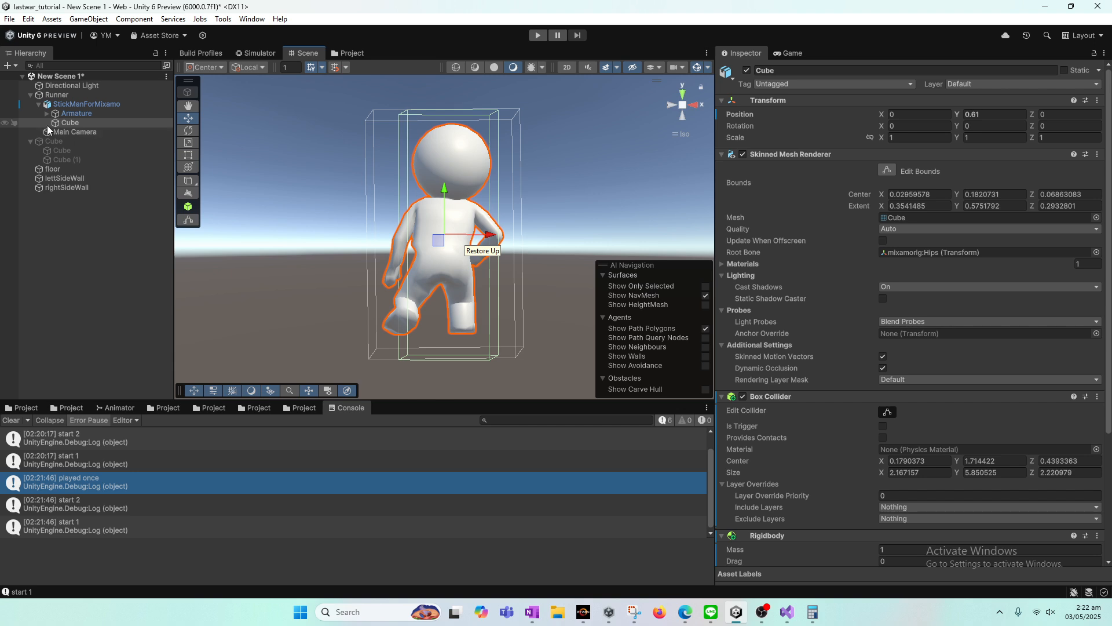
Check the character in the Game view and review the Cube's Box Collider and Rigidbody settings.
left_click(792, 53)
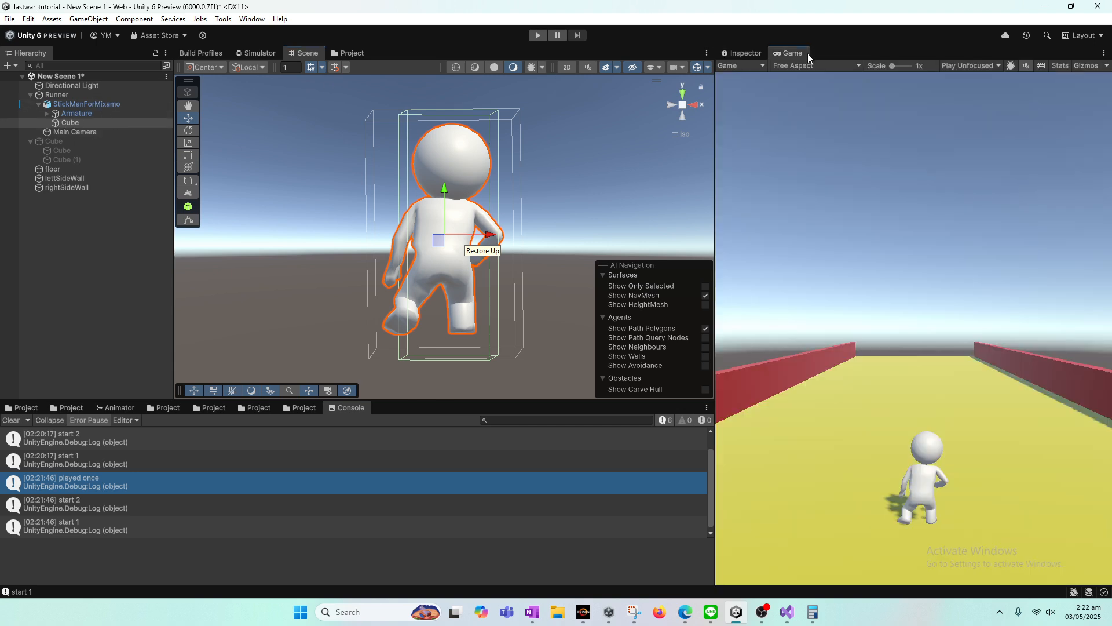
left_click(753, 53)
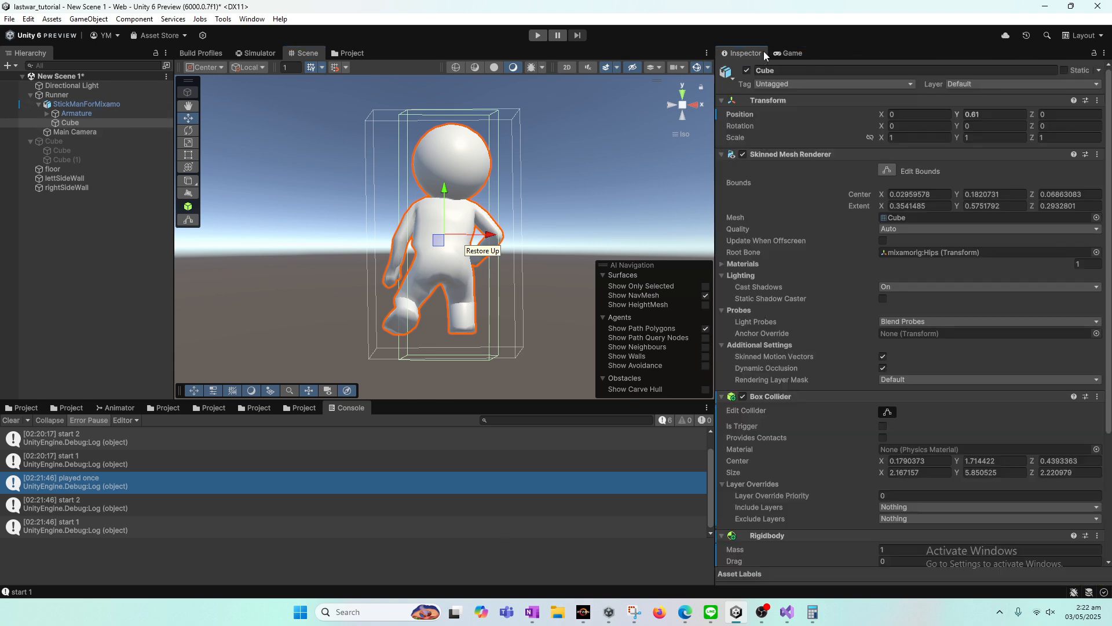
scroll(844, 461, "down", 5)
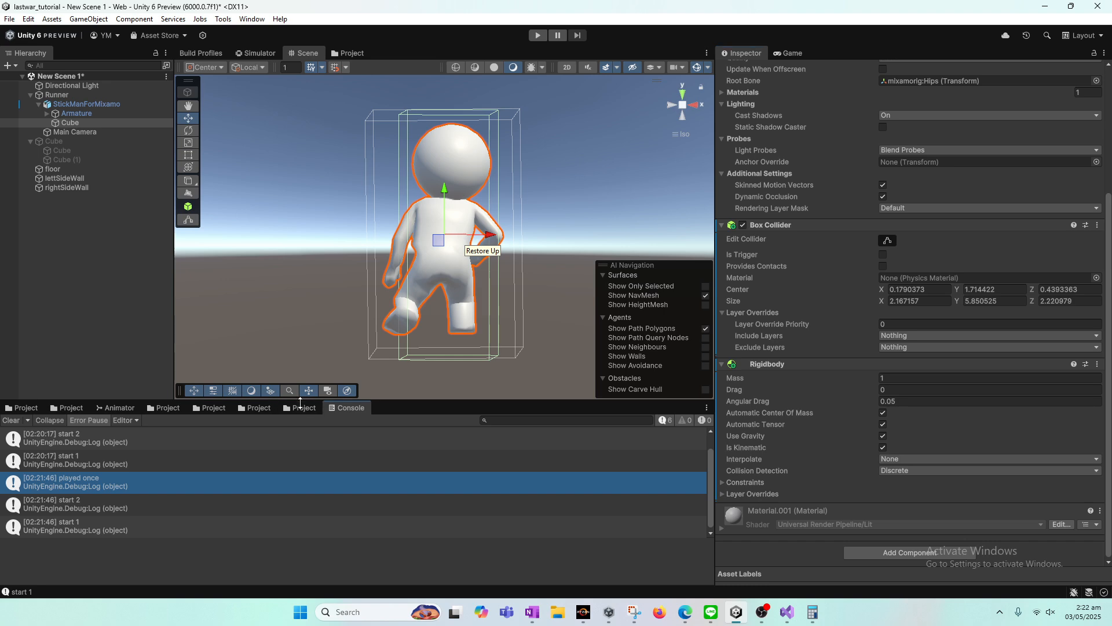
Switch to Visual Studio and review tutorial_playermovement.cs up to its trigger and collision handlers.
left_click(300, 408)
left_click(339, 408)
left_click(286, 407)
left_click(788, 612)
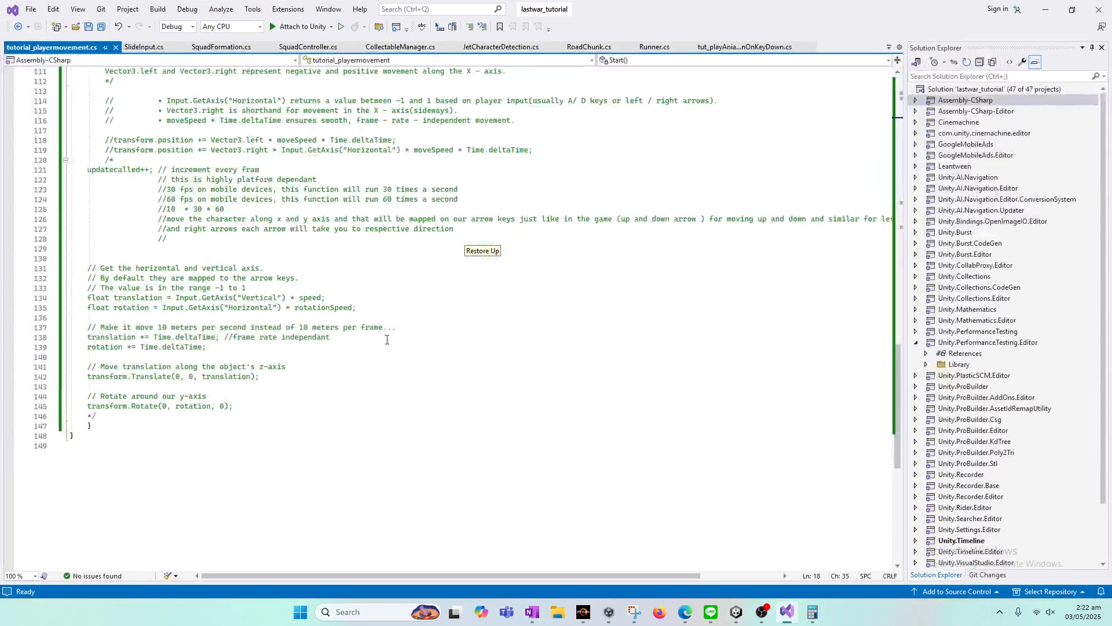
scroll(718, 402, "up", 20)
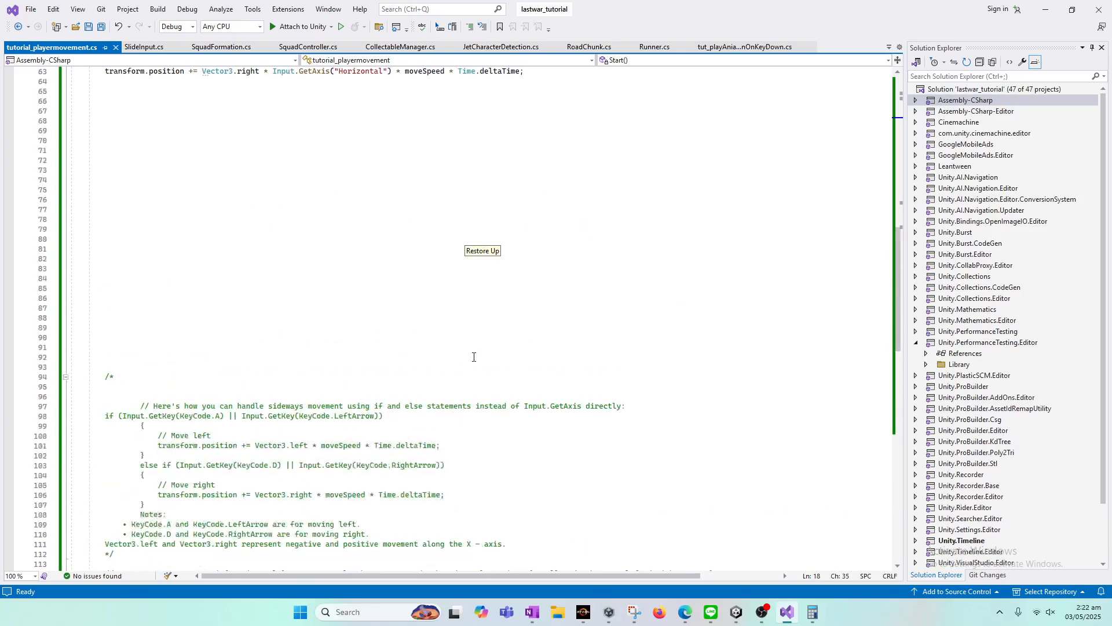
scroll(200, 303, "up", 6)
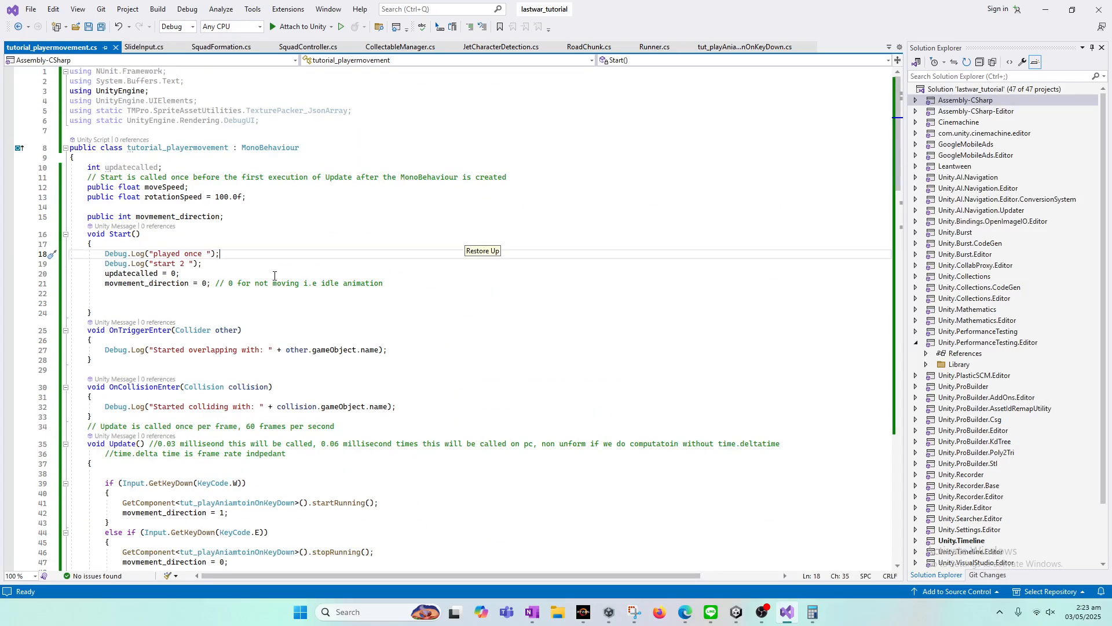
Review the OnTriggerEnter handler in tutorial_playermovement.cs and compare it with the Cube's Box Collider and Rigidbody settings in Unity.
left_click_drag(81, 329, 179, 365)
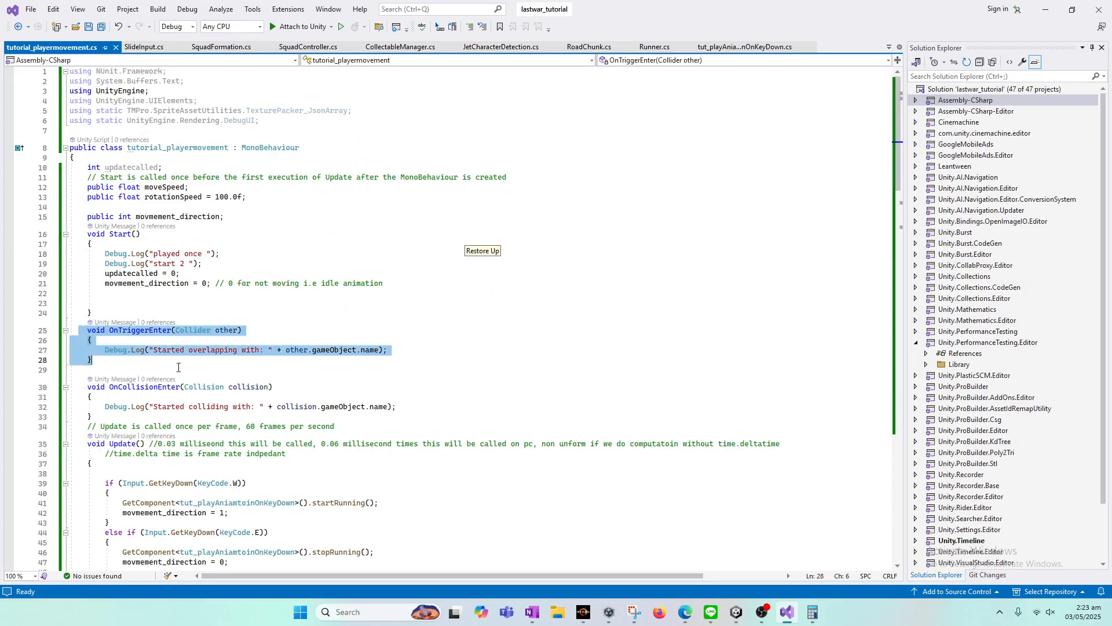
left_click(179, 369)
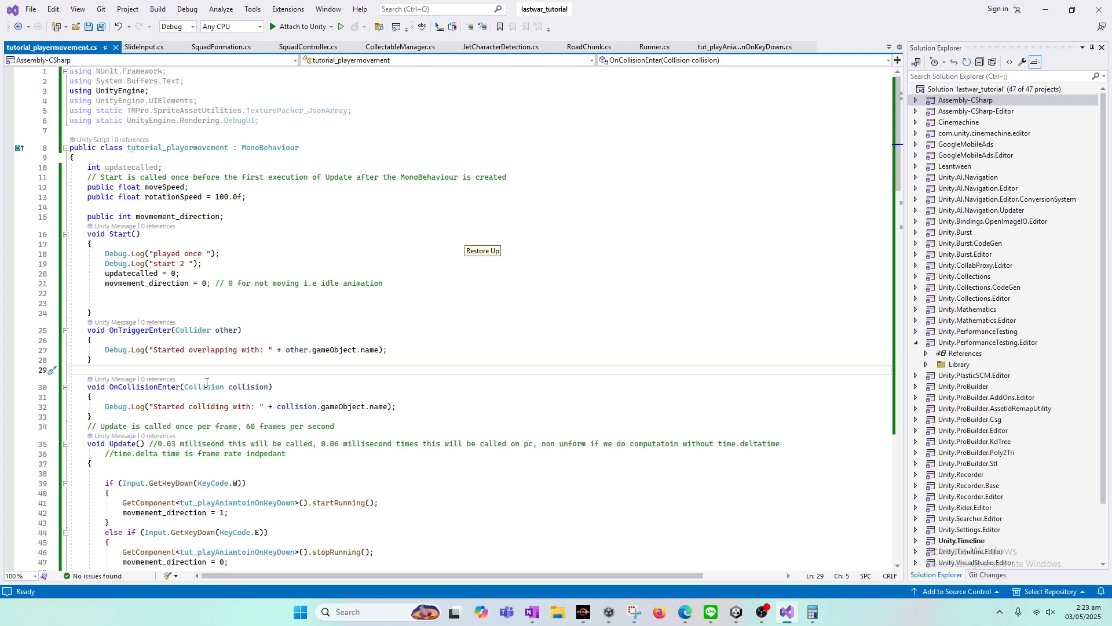
left_click(737, 611)
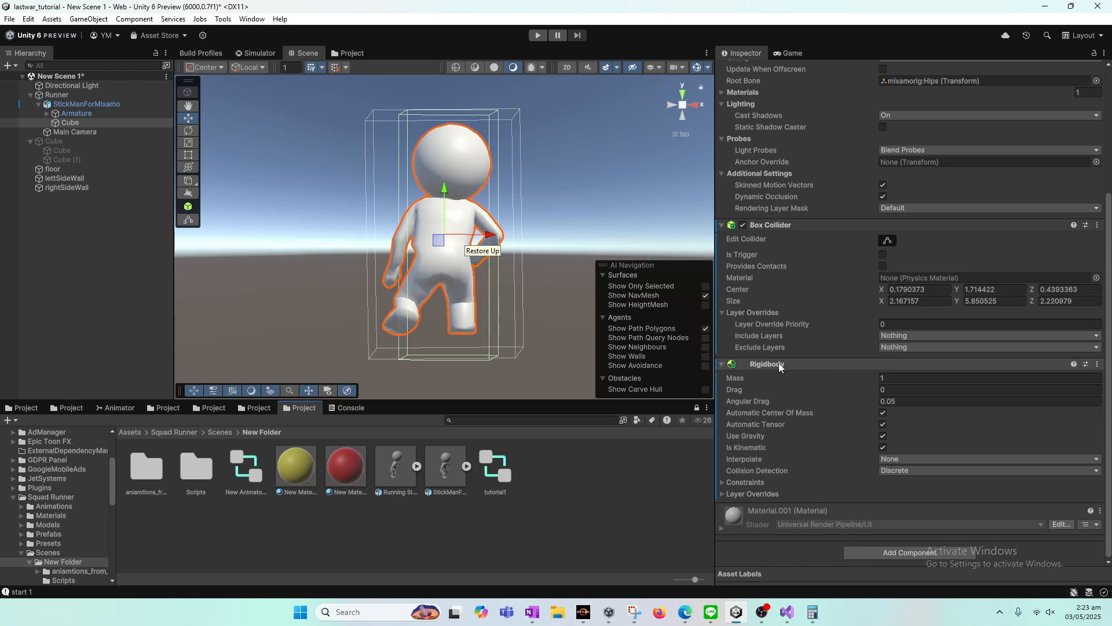
left_click(789, 613)
left_click(793, 611)
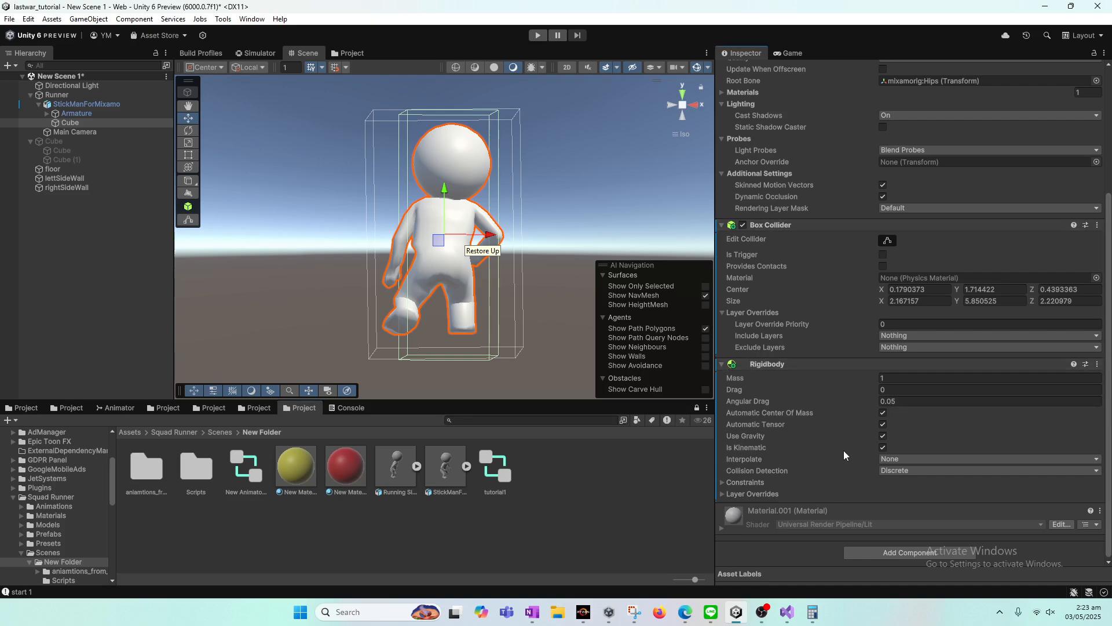
left_click(788, 614)
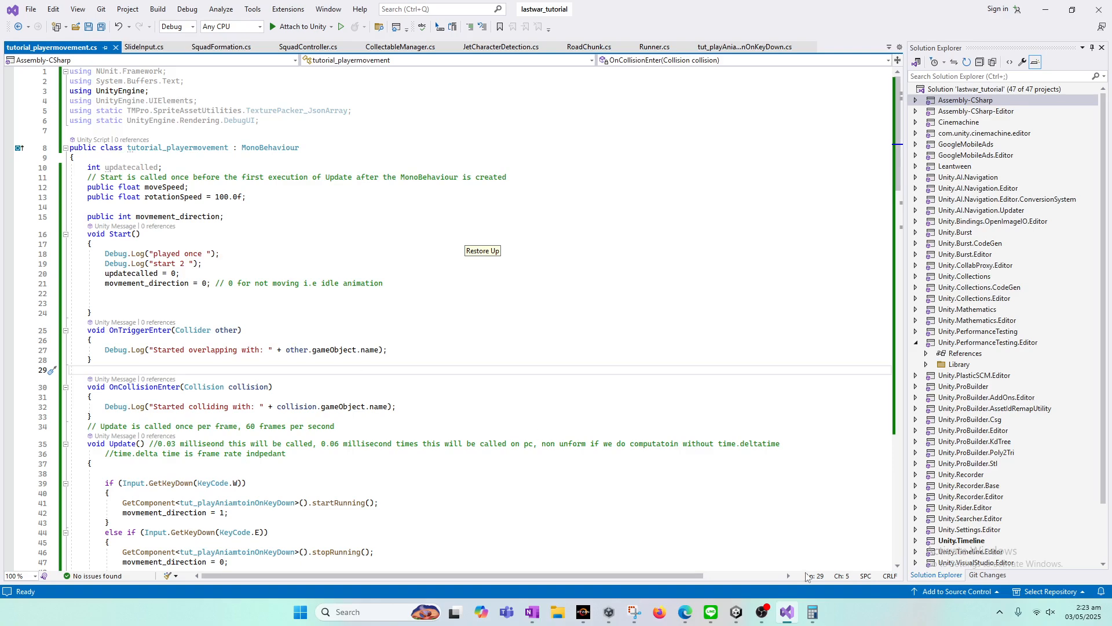
left_click(794, 614)
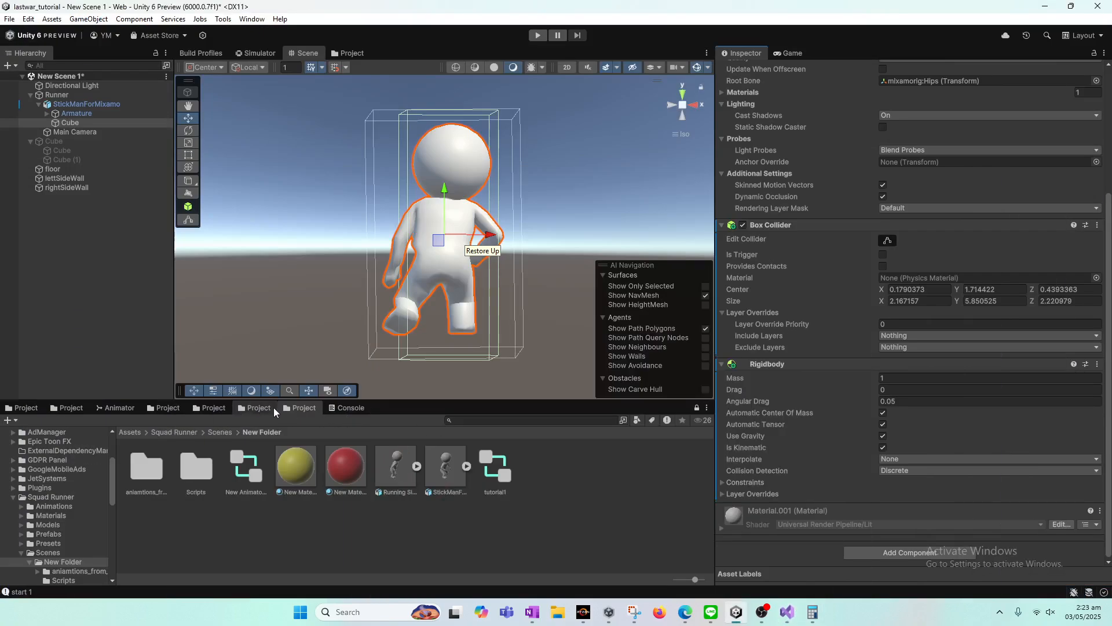
Attach the tutorial_playermovement script from the Scripts folder to the character's Cube and start the game.
left_click(257, 407)
left_click(300, 408)
double_click(197, 465)
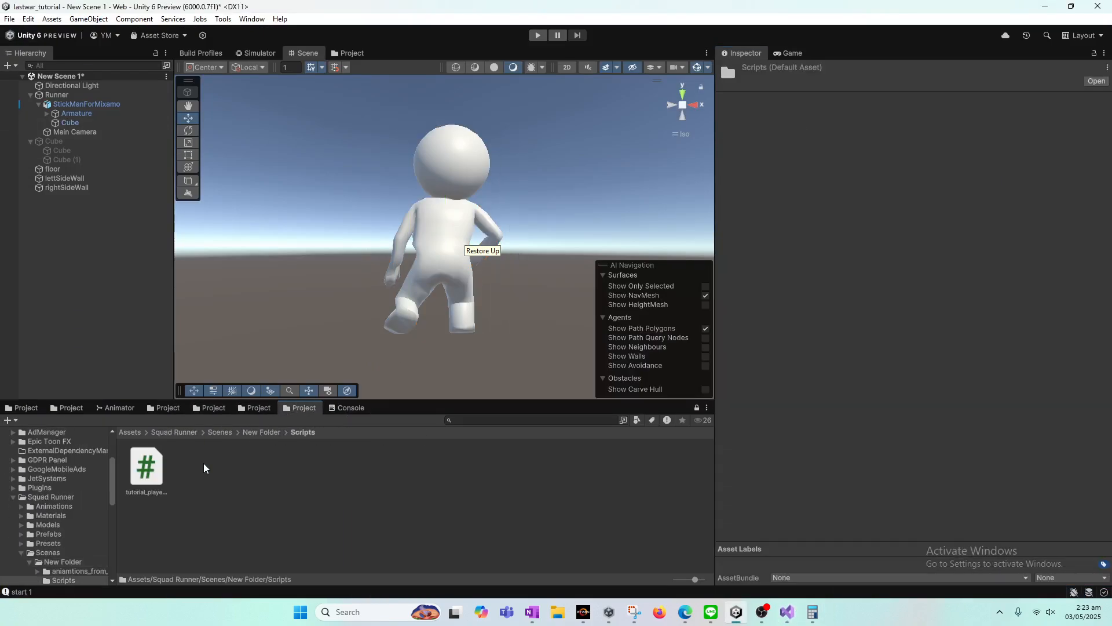
left_click(70, 122)
left_click_drag(155, 460, 836, 522)
scroll(836, 522, "down", 6)
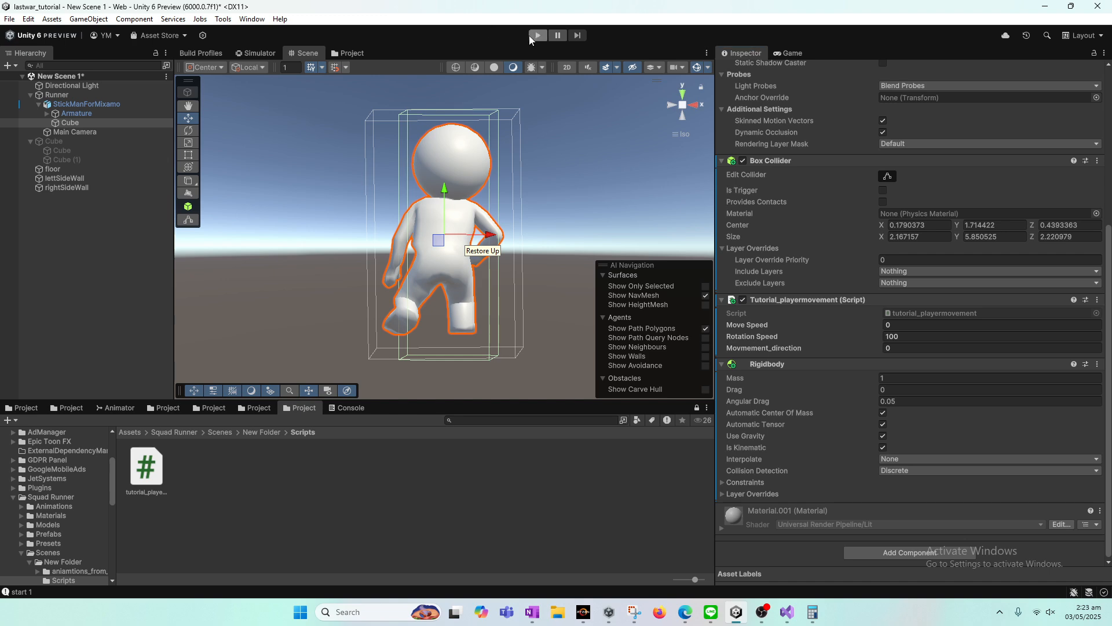
left_click(531, 36)
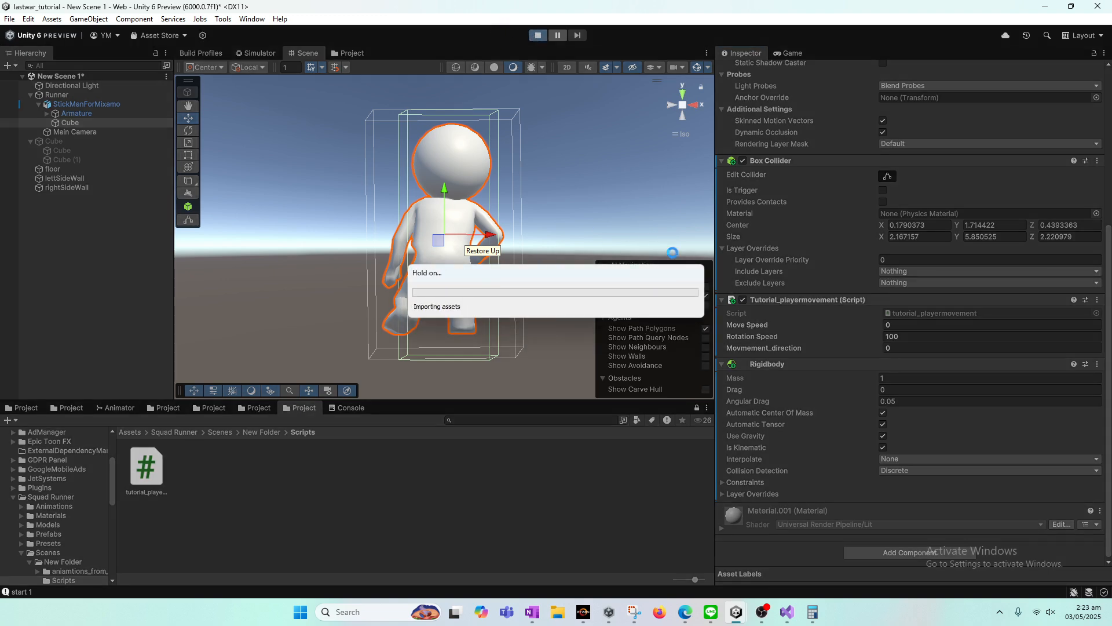
Switch to Visual Studio and compare the OnTriggerEnter and OnCollisionEnter handlers and their Debug.Log messages.
left_click(787, 611)
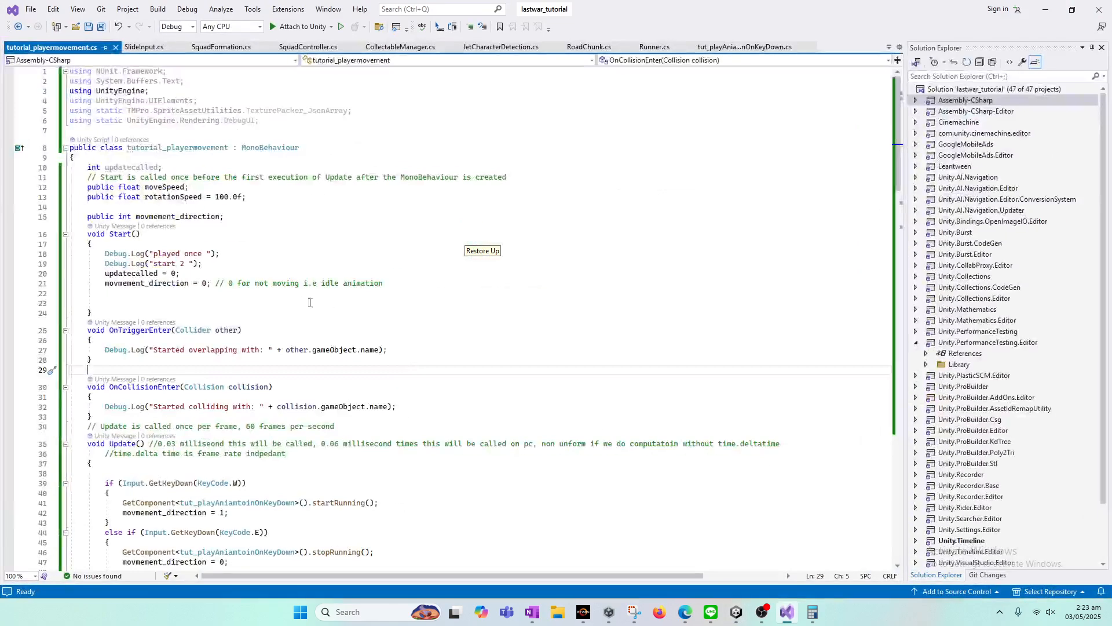
double_click(116, 329)
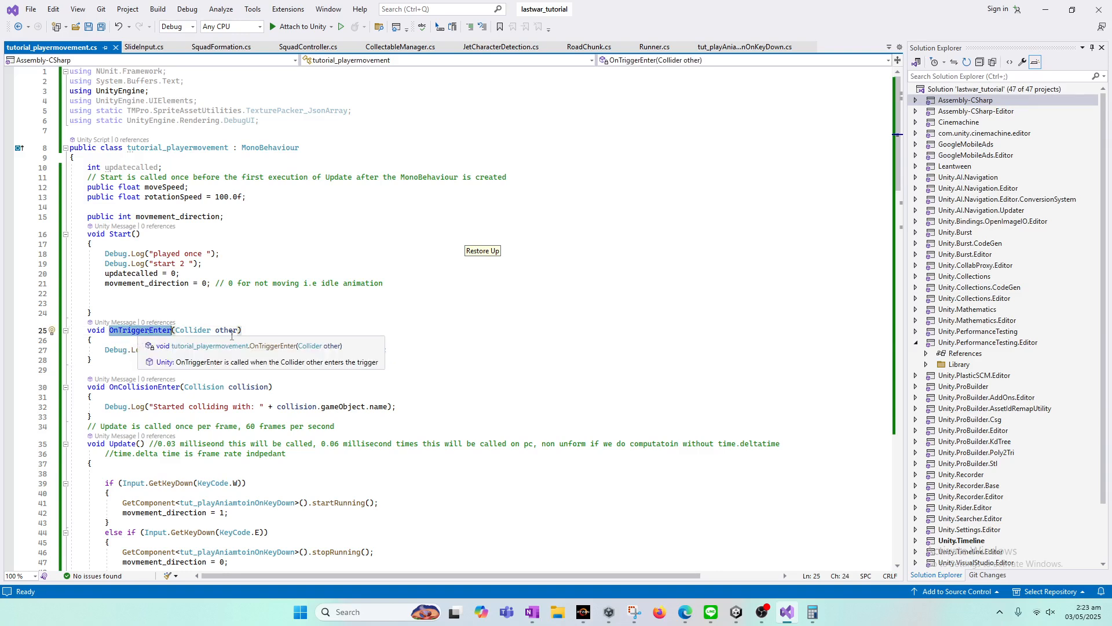
left_click_drag(154, 350, 256, 349)
left_click(257, 349)
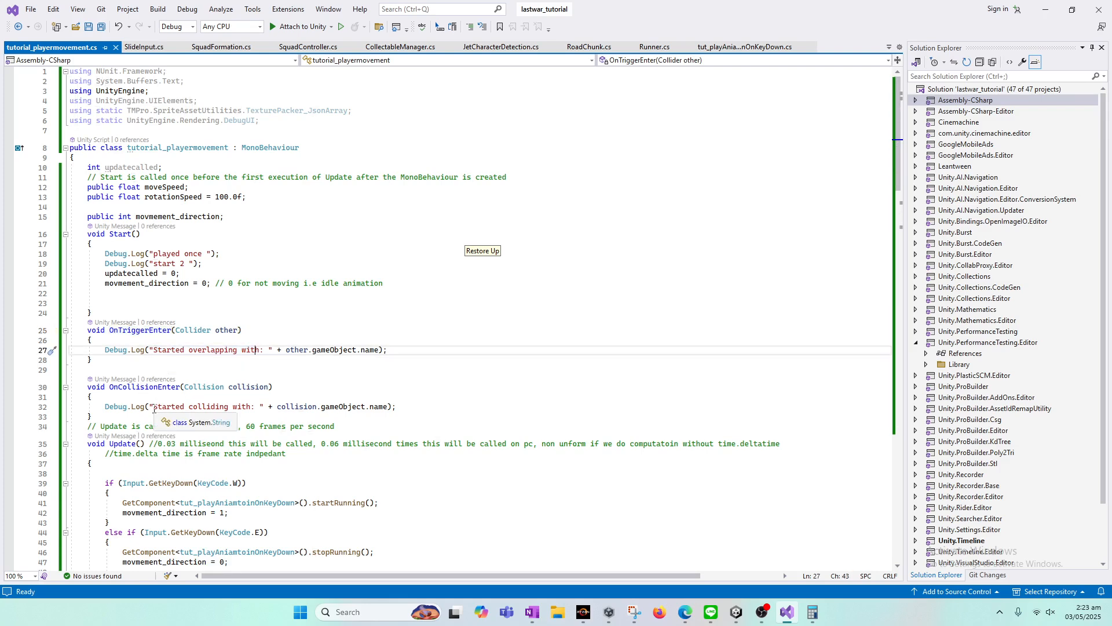
left_click_drag(155, 408, 248, 408)
left_click(260, 408)
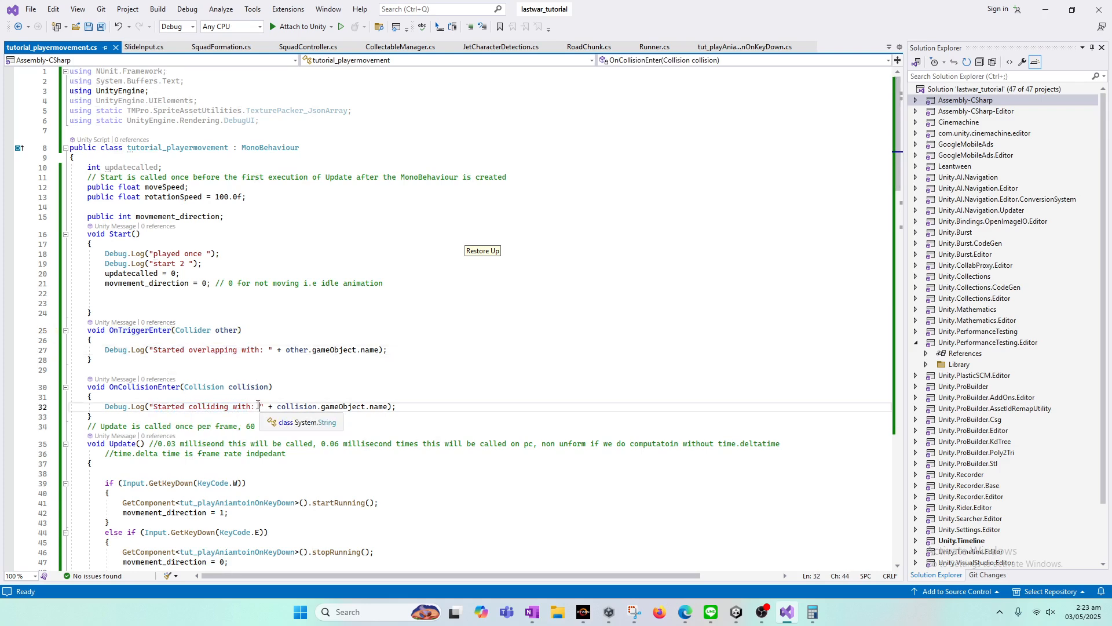
double_click(142, 331)
double_click(149, 394)
double_click(145, 387)
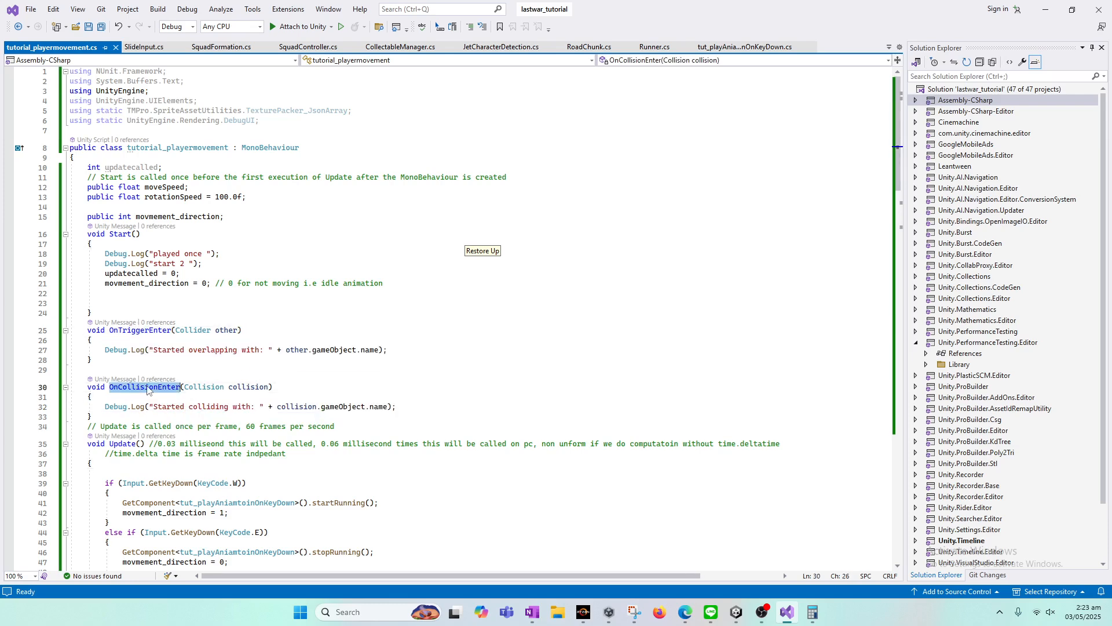
left_click(108, 370)
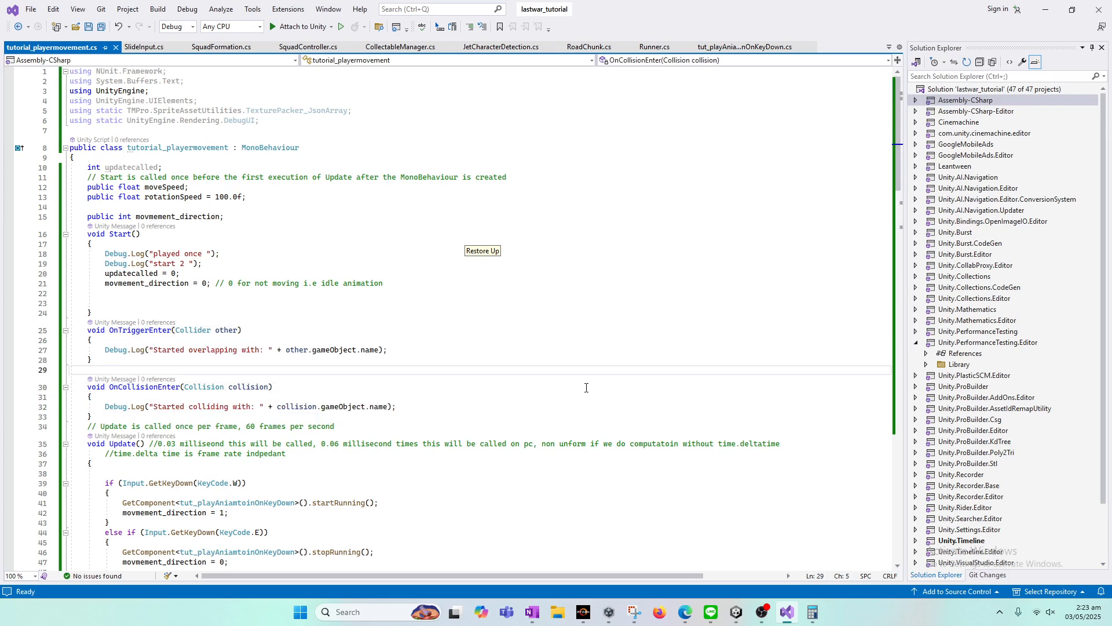
Return to Unity, test the kinematic character against the right wall with the Console open, and clear the log.
left_click(1046, 10)
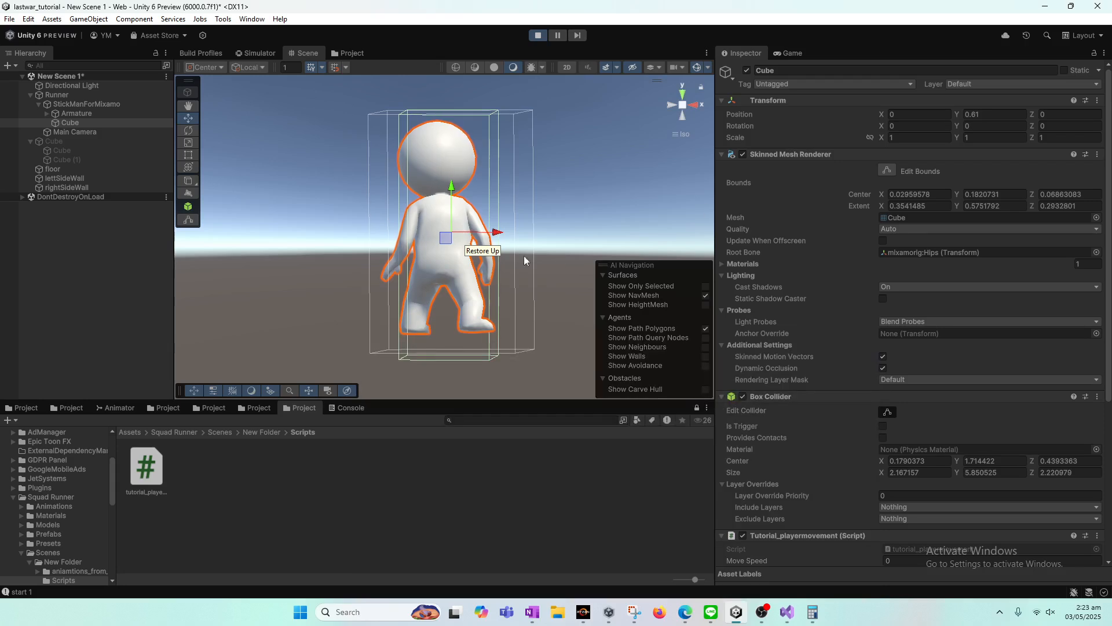
left_click(791, 53)
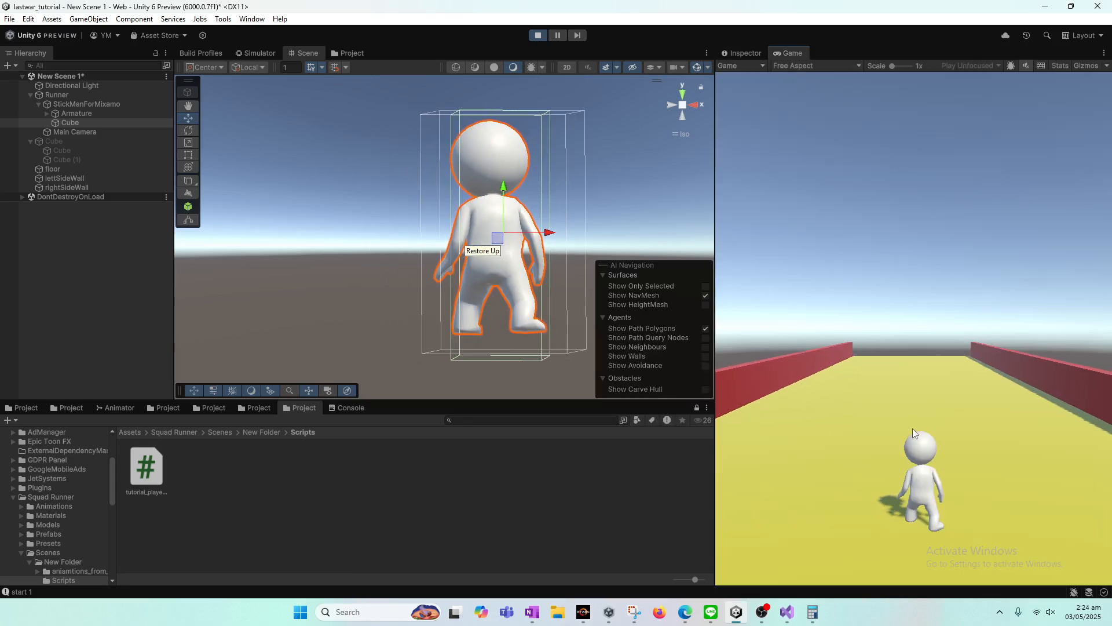
left_click(347, 408)
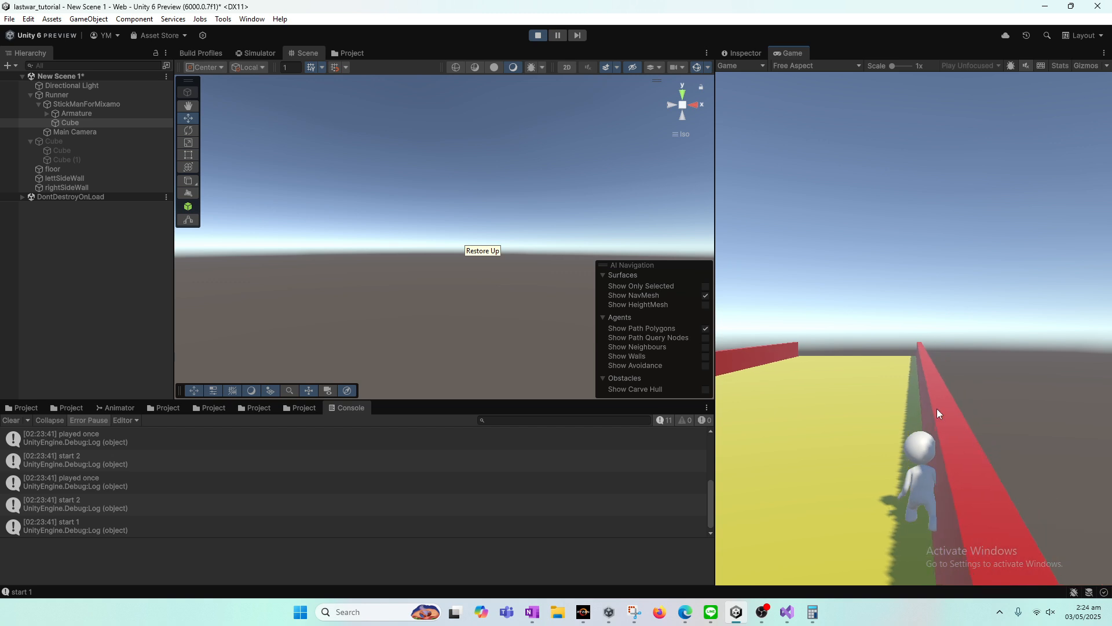
key("Left")
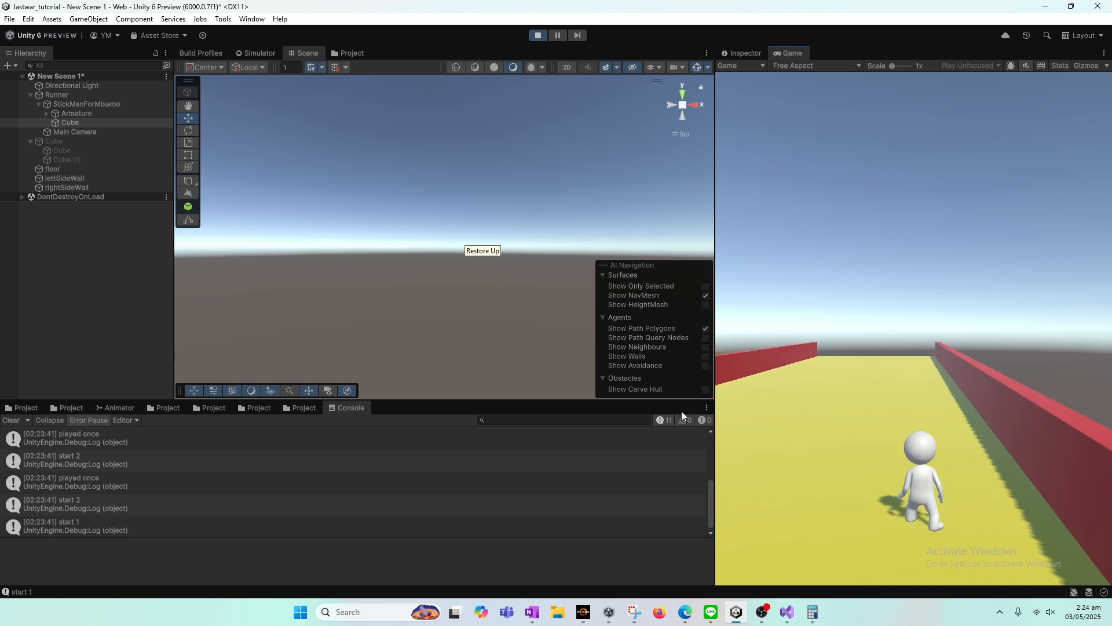
left_click(11, 420)
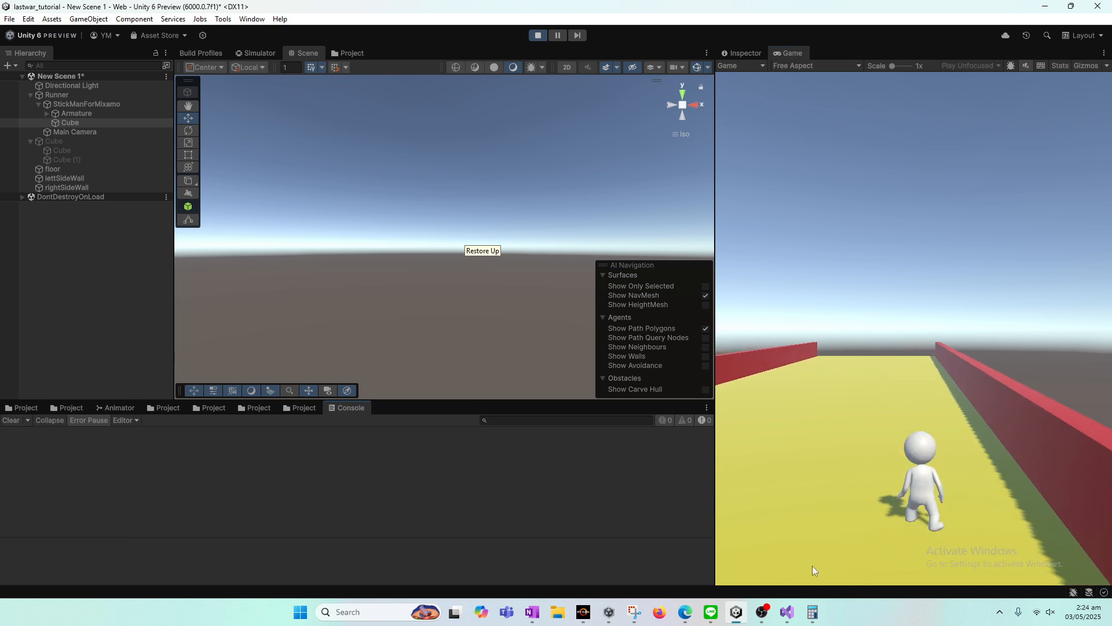
Switch off Is Kinematic on the Cube's Rigidbody during play and check the character's contact with the right wall.
left_click(755, 53)
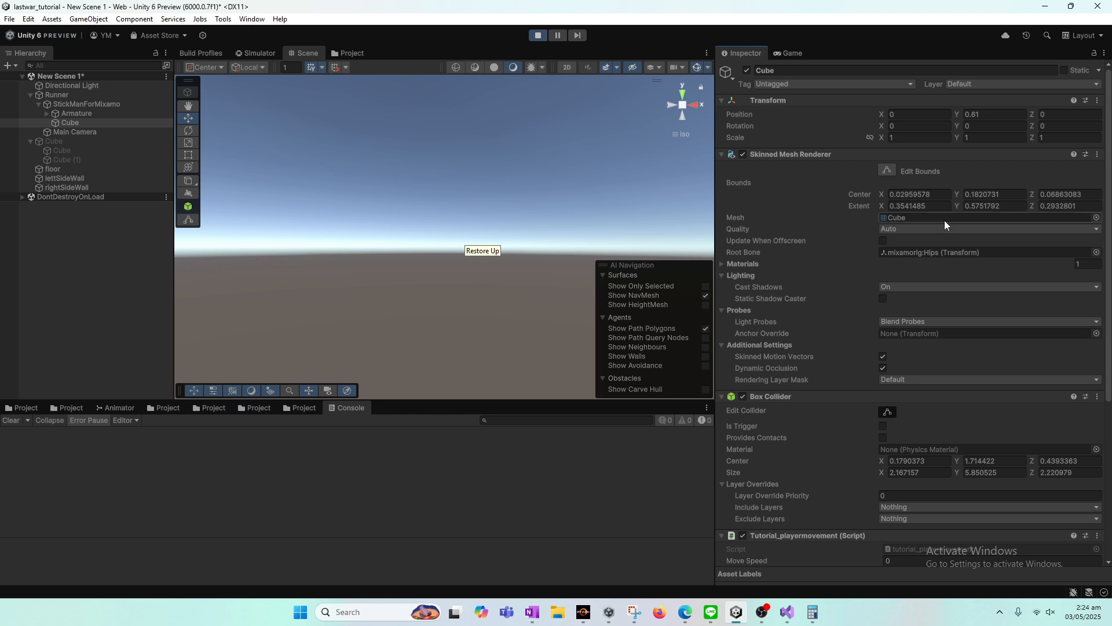
scroll(945, 220, "down", 8)
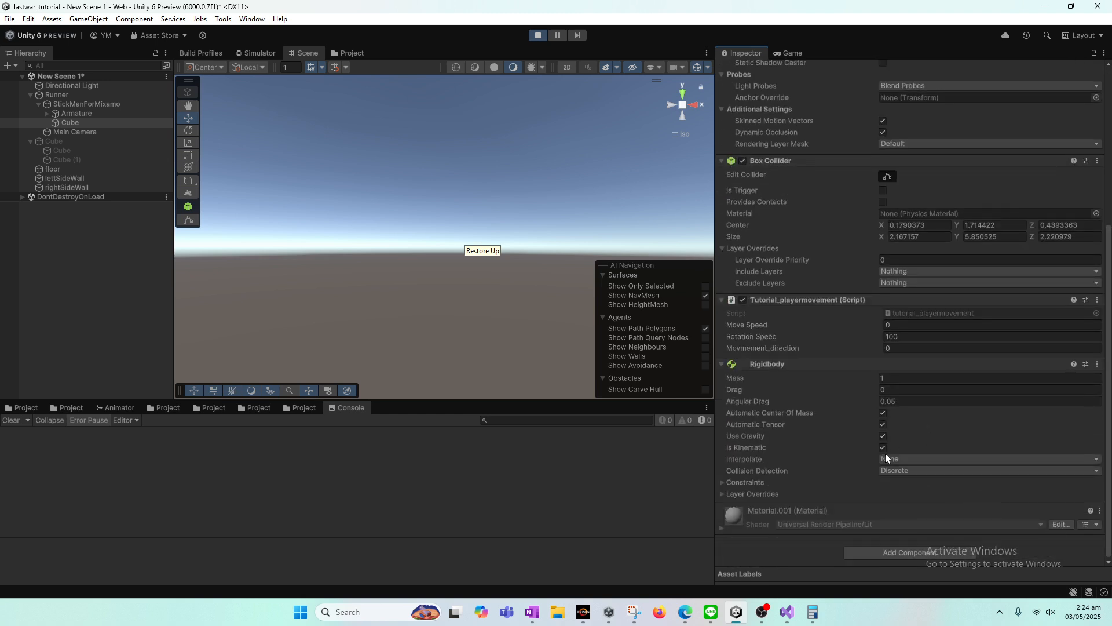
left_click(349, 53)
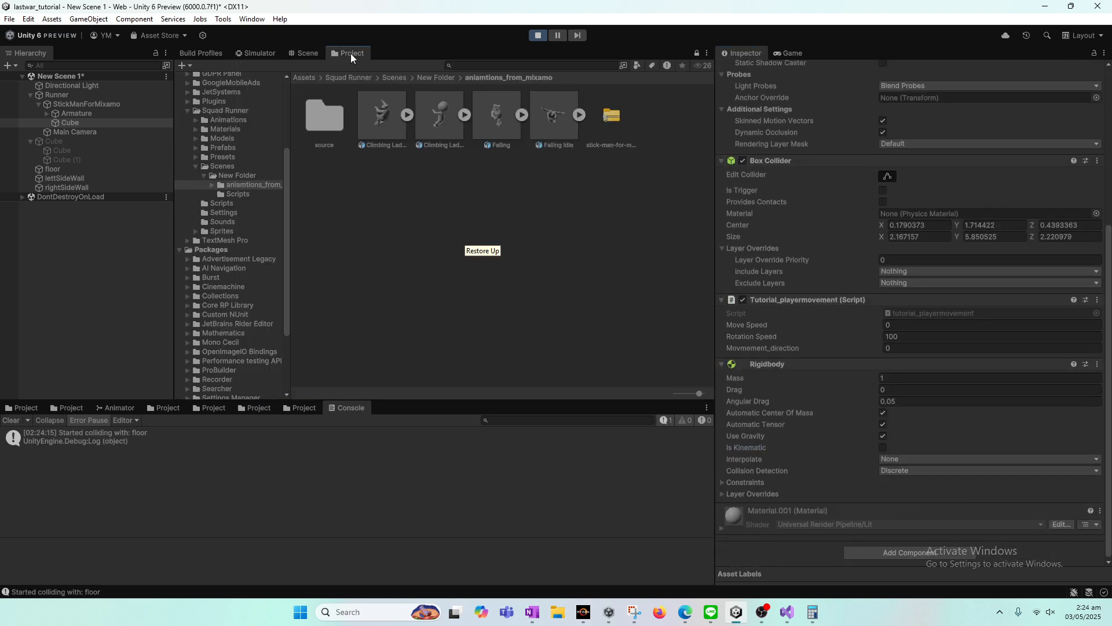
left_click(307, 52)
left_click(791, 54)
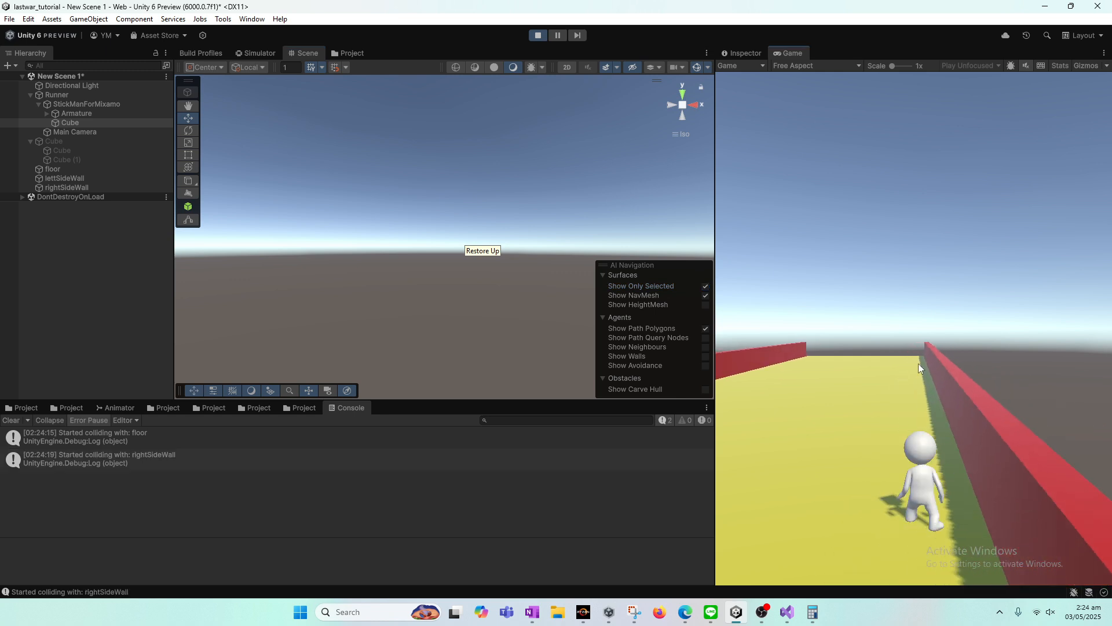
left_click(739, 52)
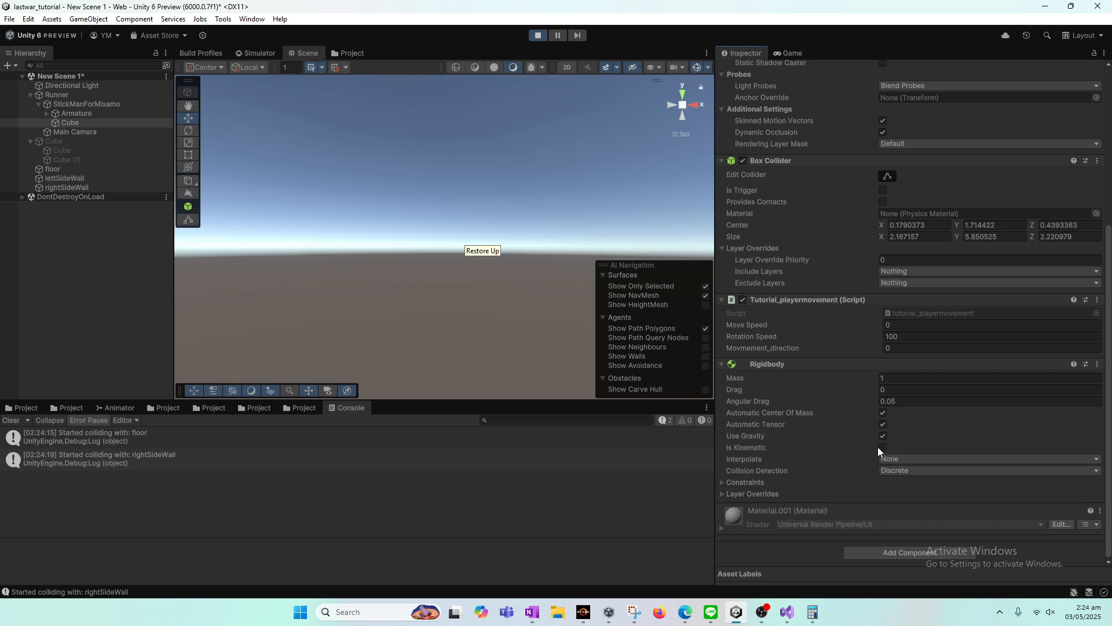
left_click(792, 53)
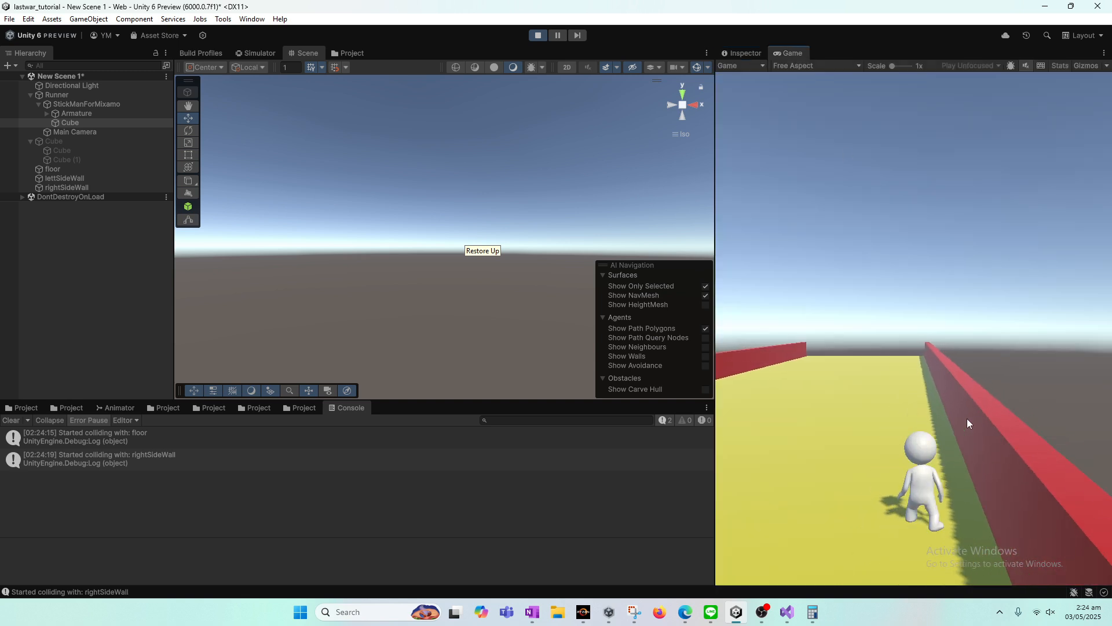
Clear the Console and move the non-kinematic character back and forth through the right wall to test collision logging.
left_click(25, 418)
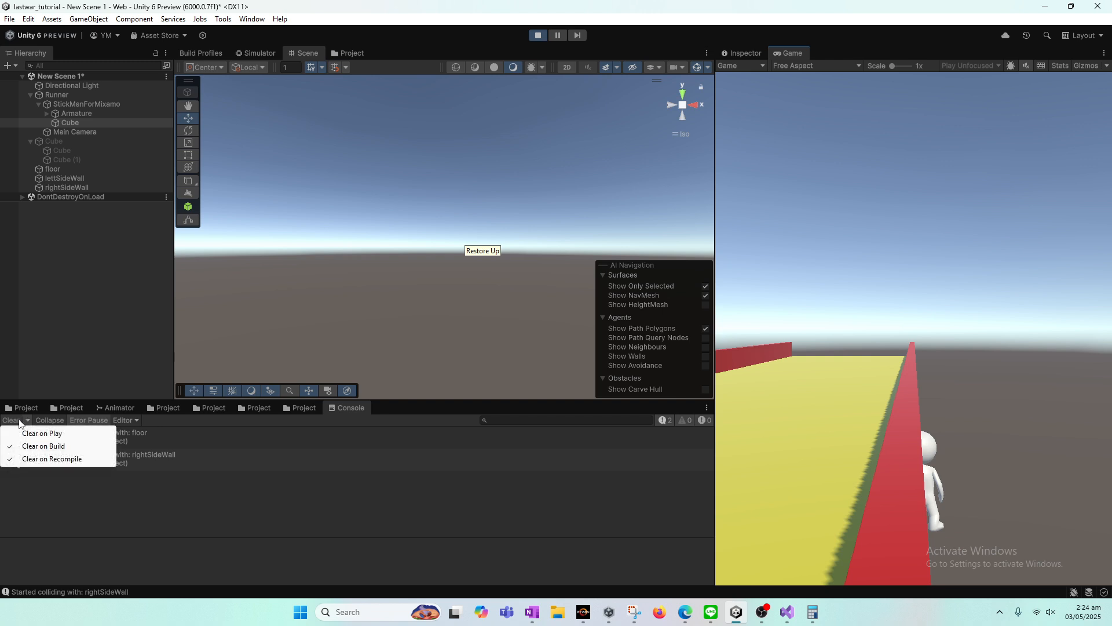
left_click(19, 419)
left_click(743, 447)
key("a")
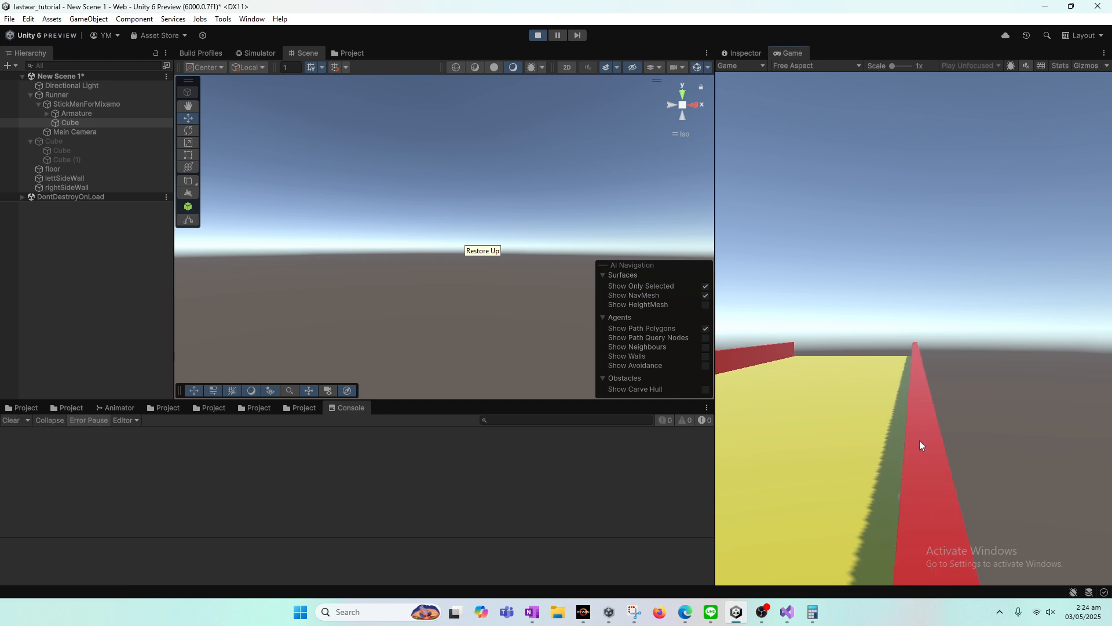
key("d")
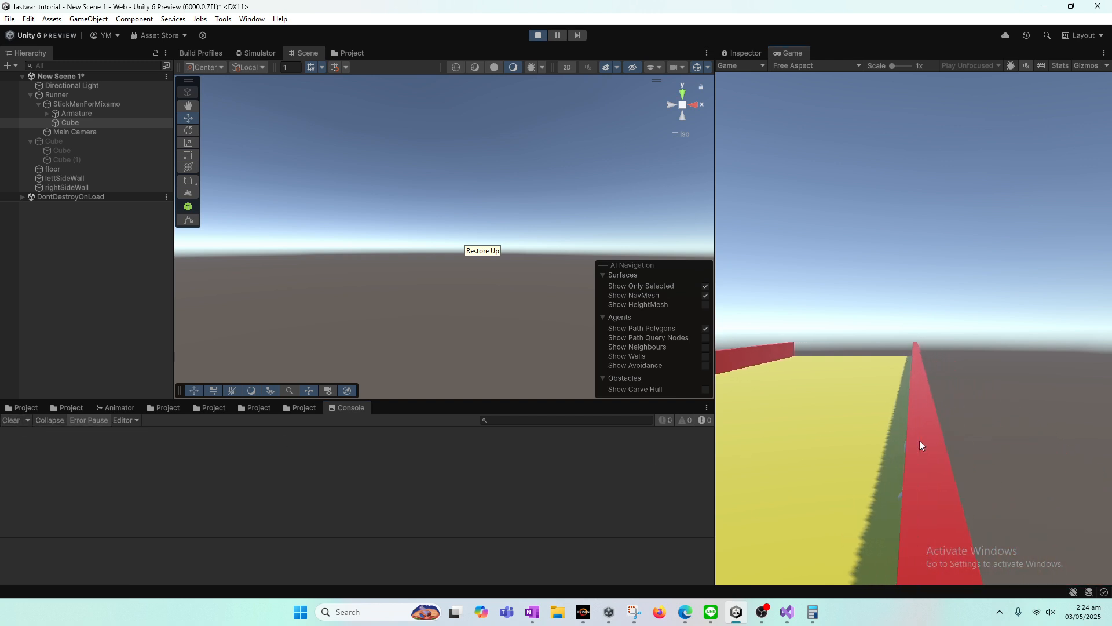
key("a")
key("d")
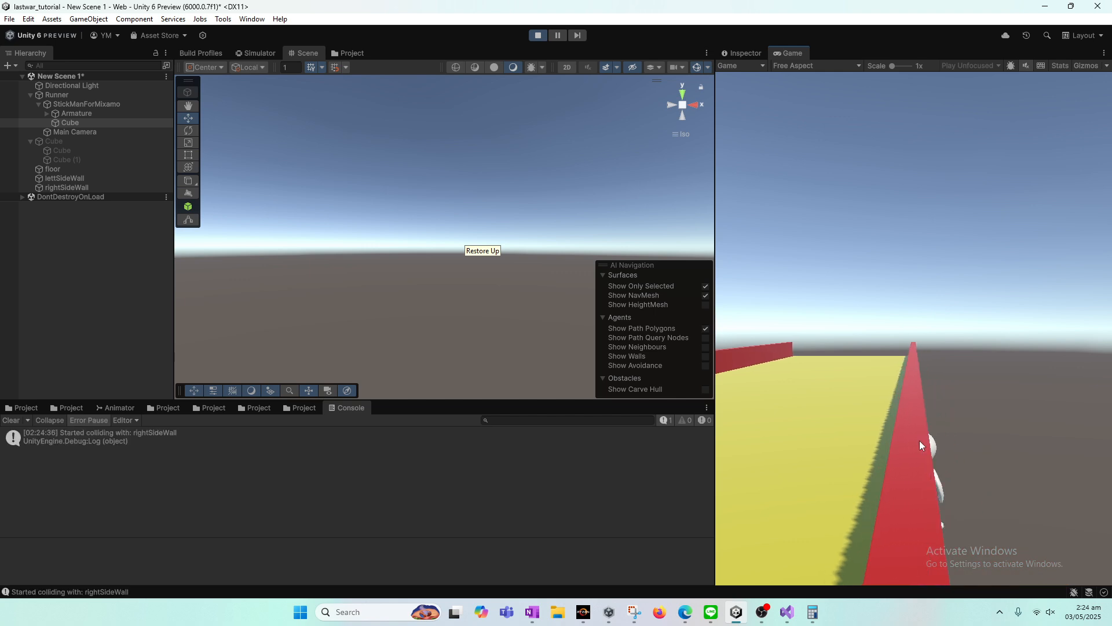
key("a")
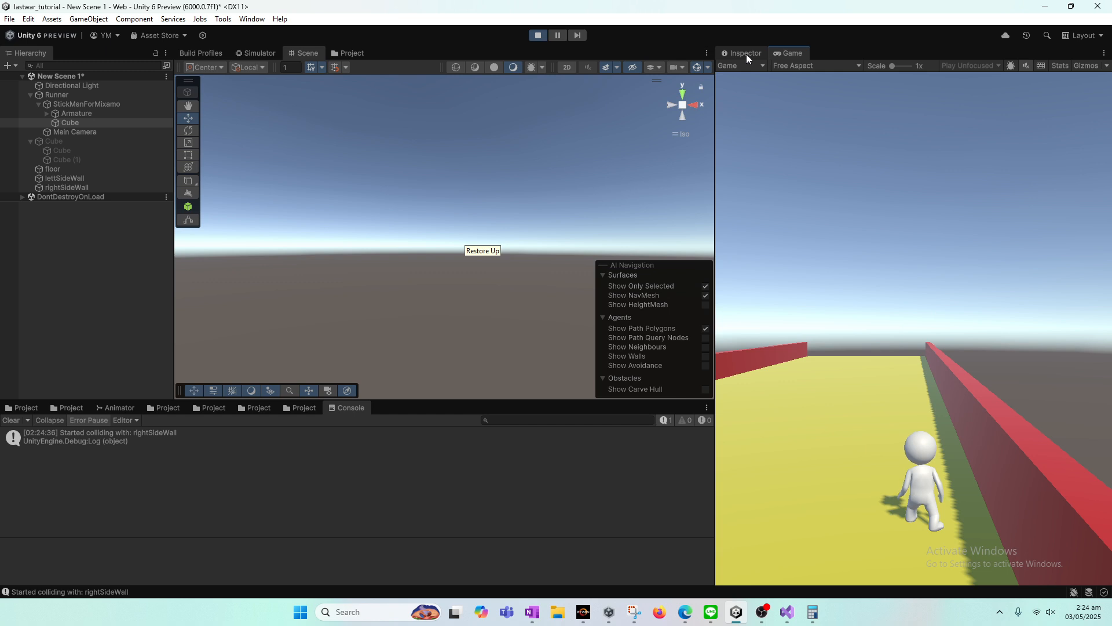
key("d")
key("a")
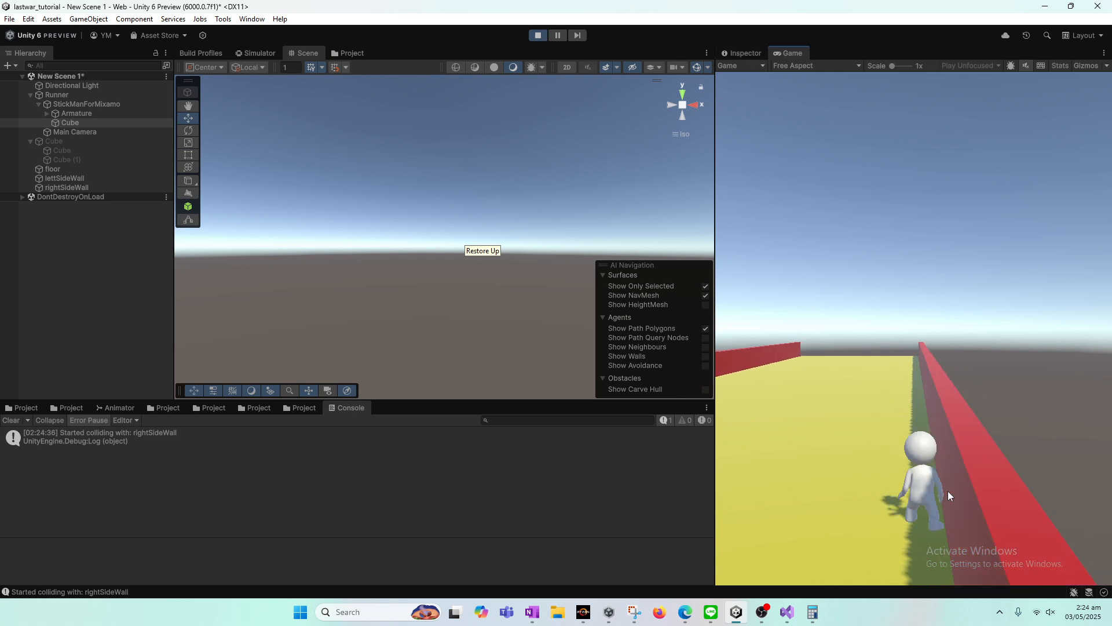
Clear the Console, switch Is Kinematic back on during play, and move the character repeatedly through the right wall.
left_click(11, 420)
left_click(747, 53)
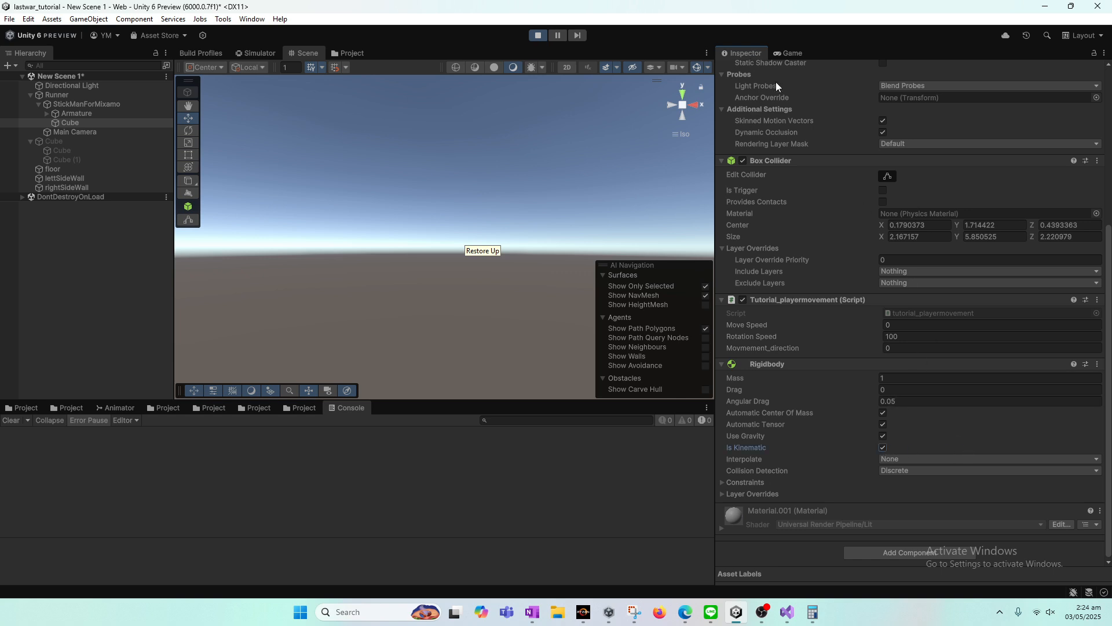
left_click(789, 54)
key("d")
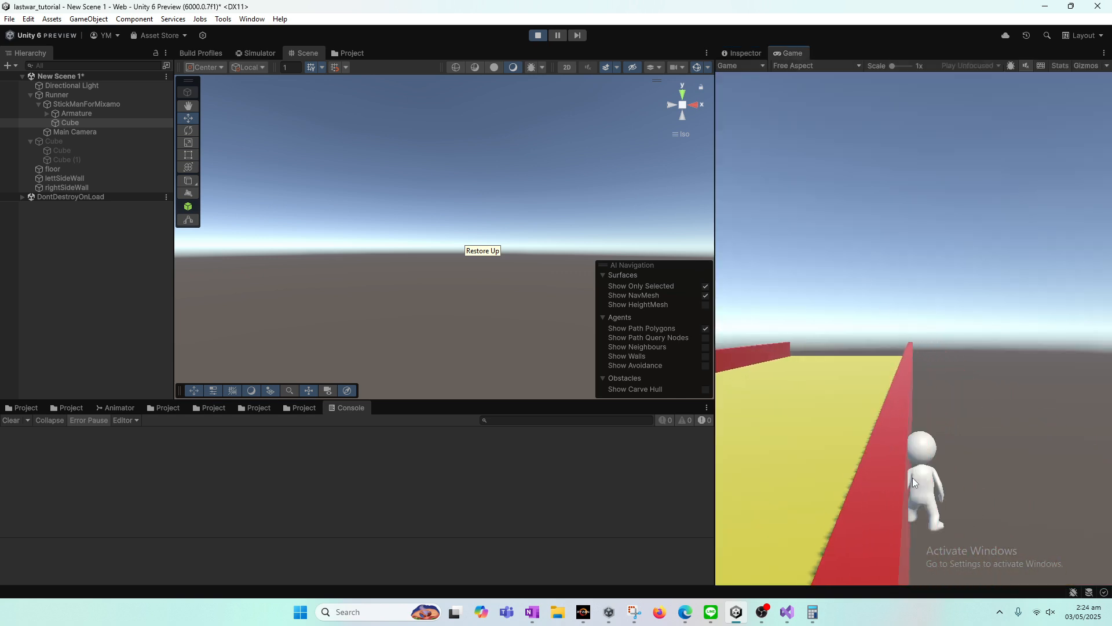
key("a")
key("d")
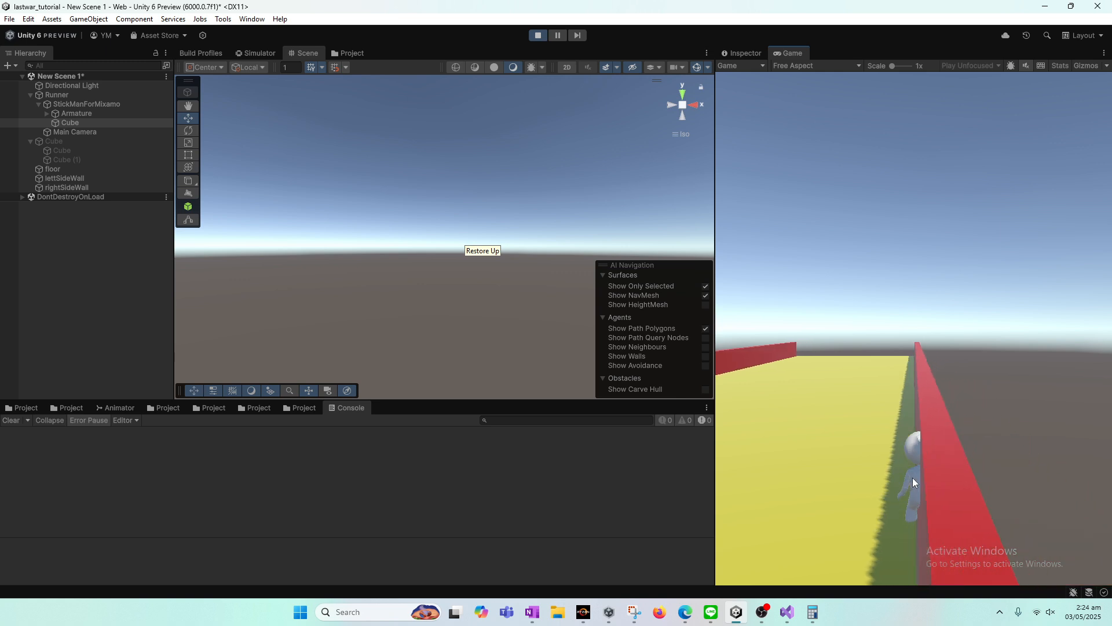
key("a")
key("d")
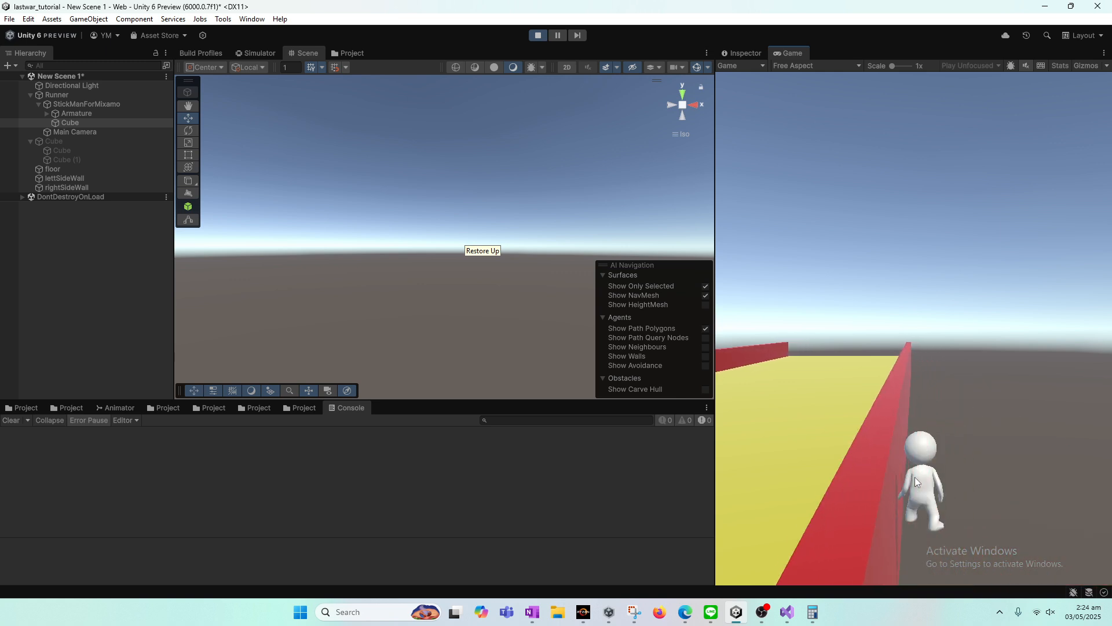
key("a")
Switch Is Kinematic off again during play, check the character in the Game view, and stop the game.
left_click(734, 52)
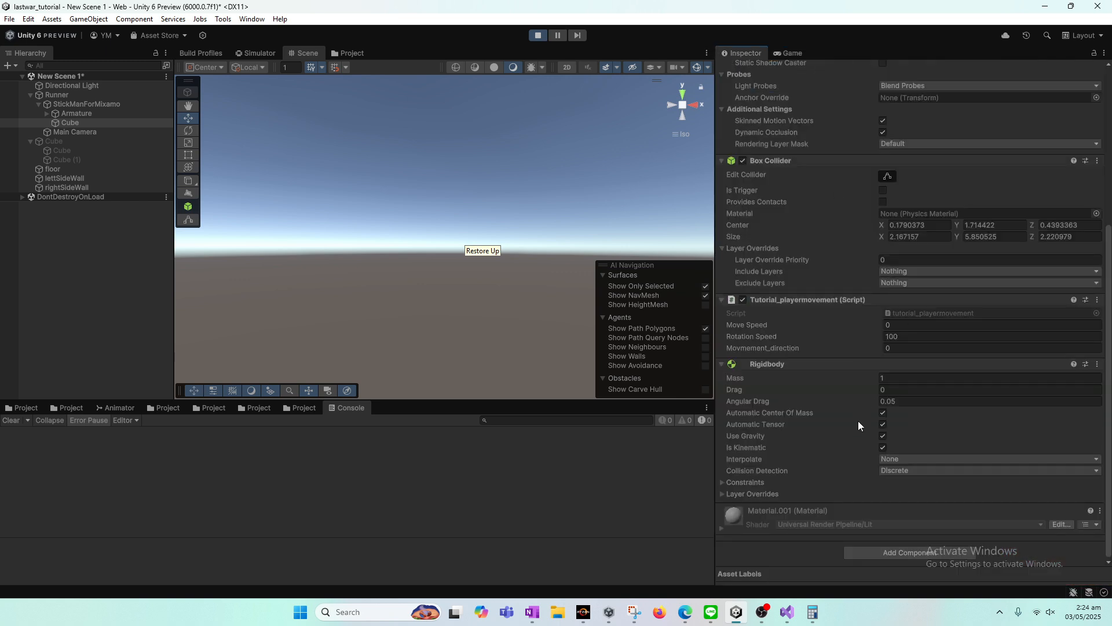
left_click(883, 448)
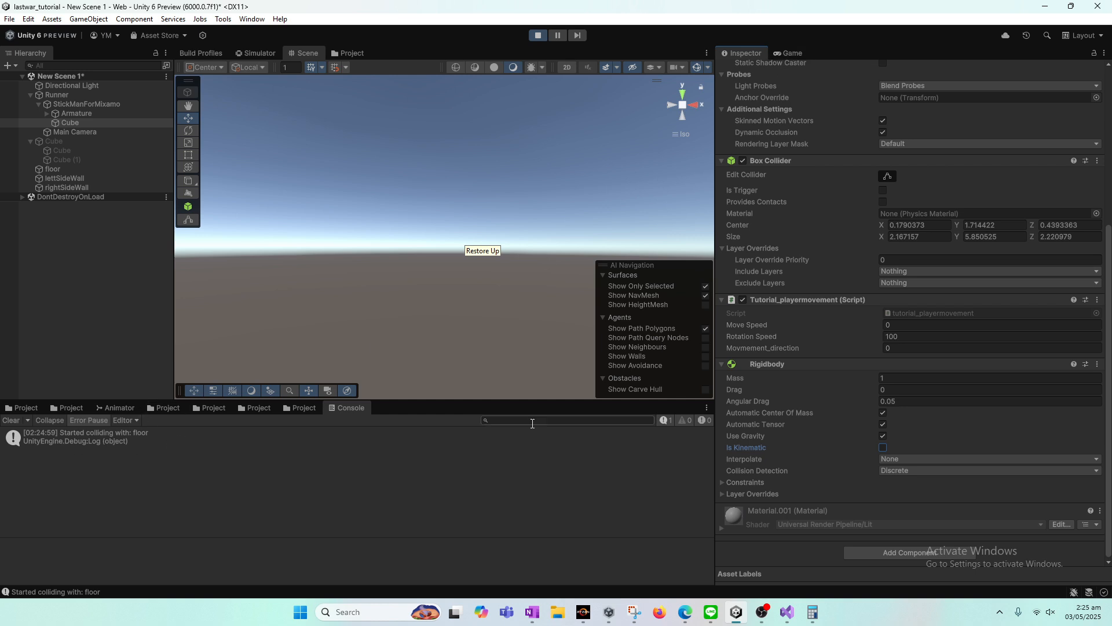
left_click(798, 53)
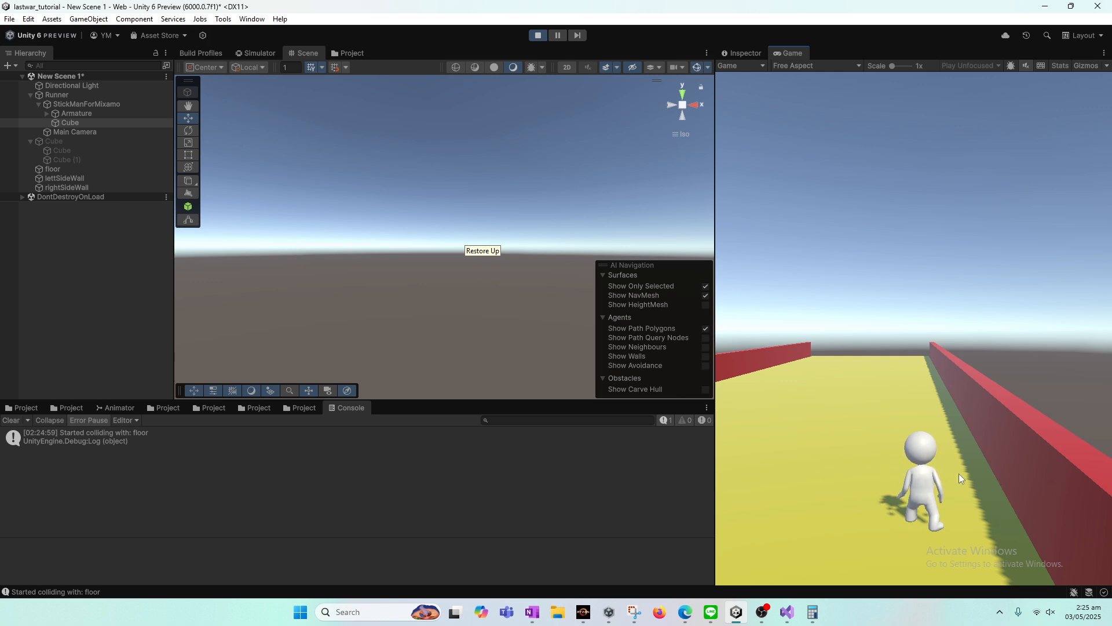
left_click(532, 38)
left_click(762, 612)
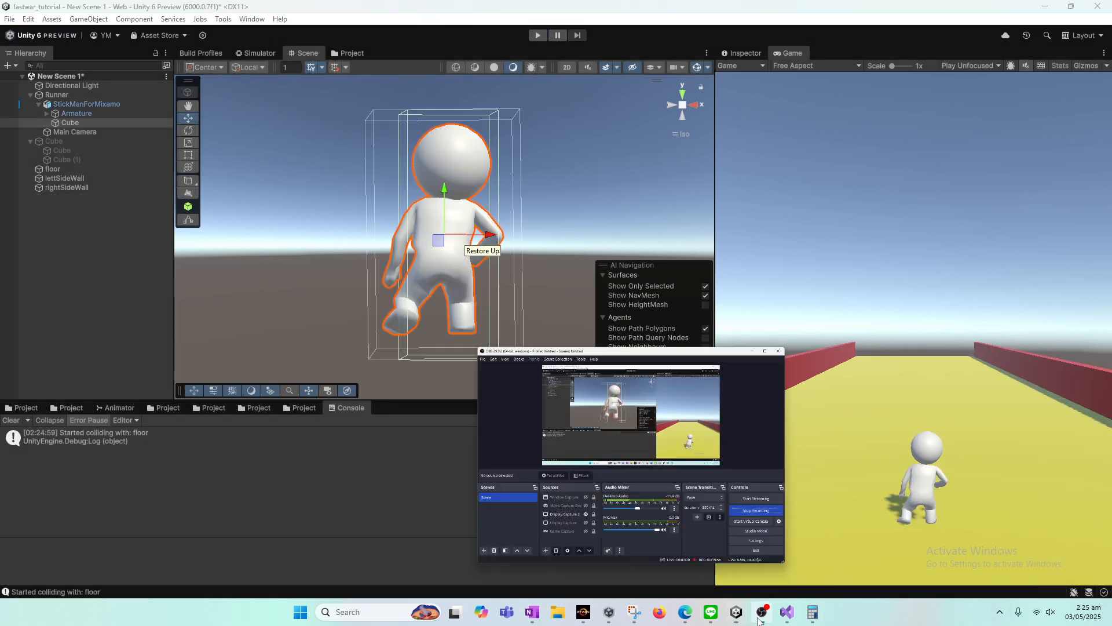